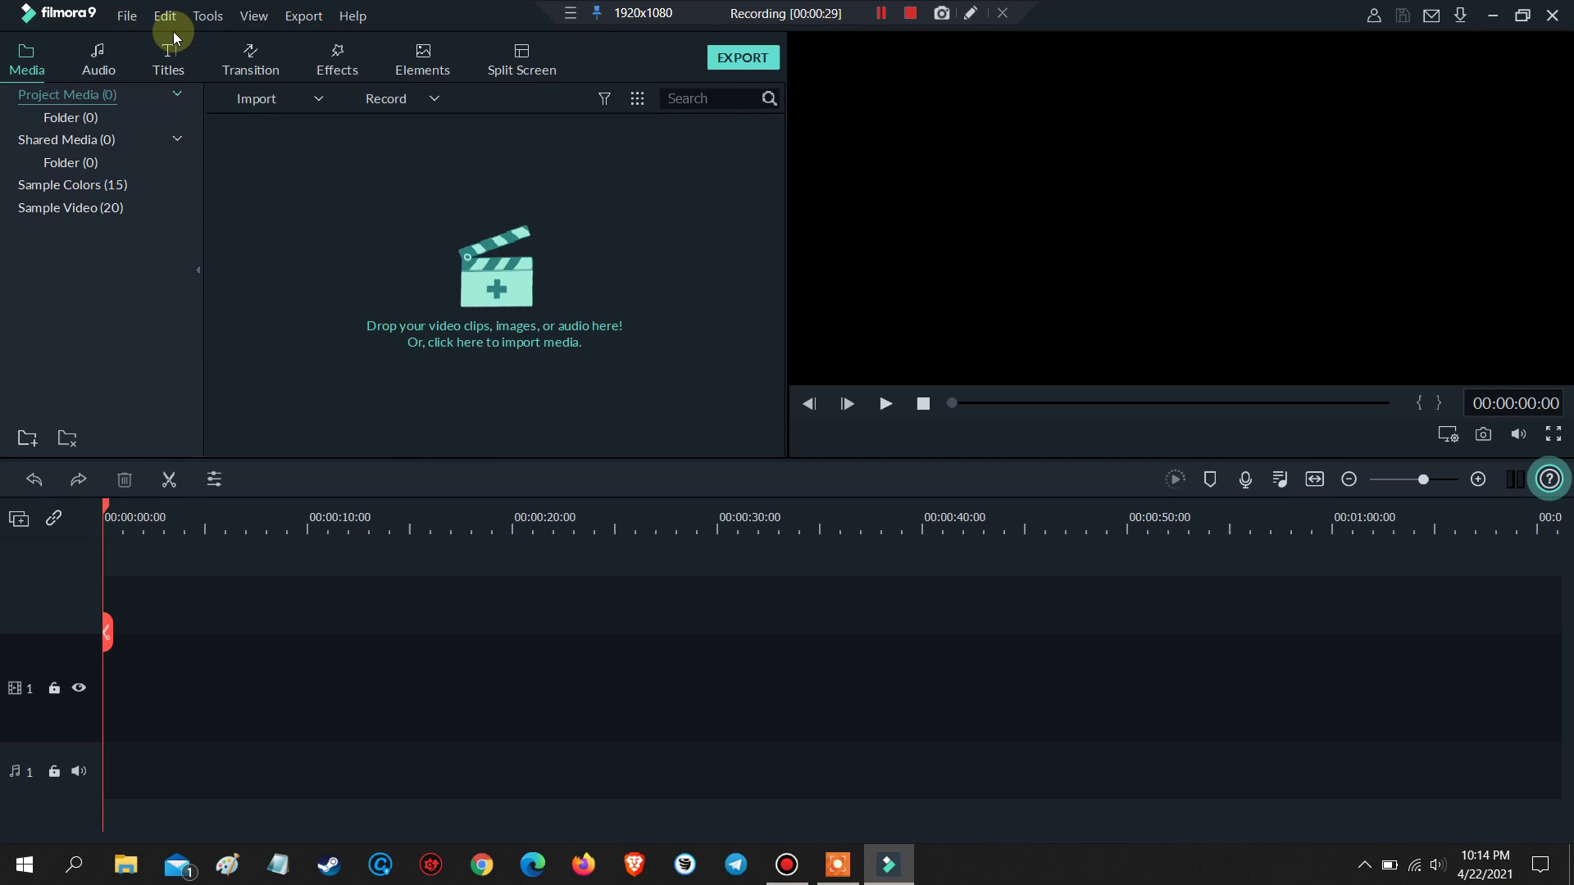
# Step: Start a full-screen recording of the PC screen with Filmora Scrn
pyautogui.click(127, 16)
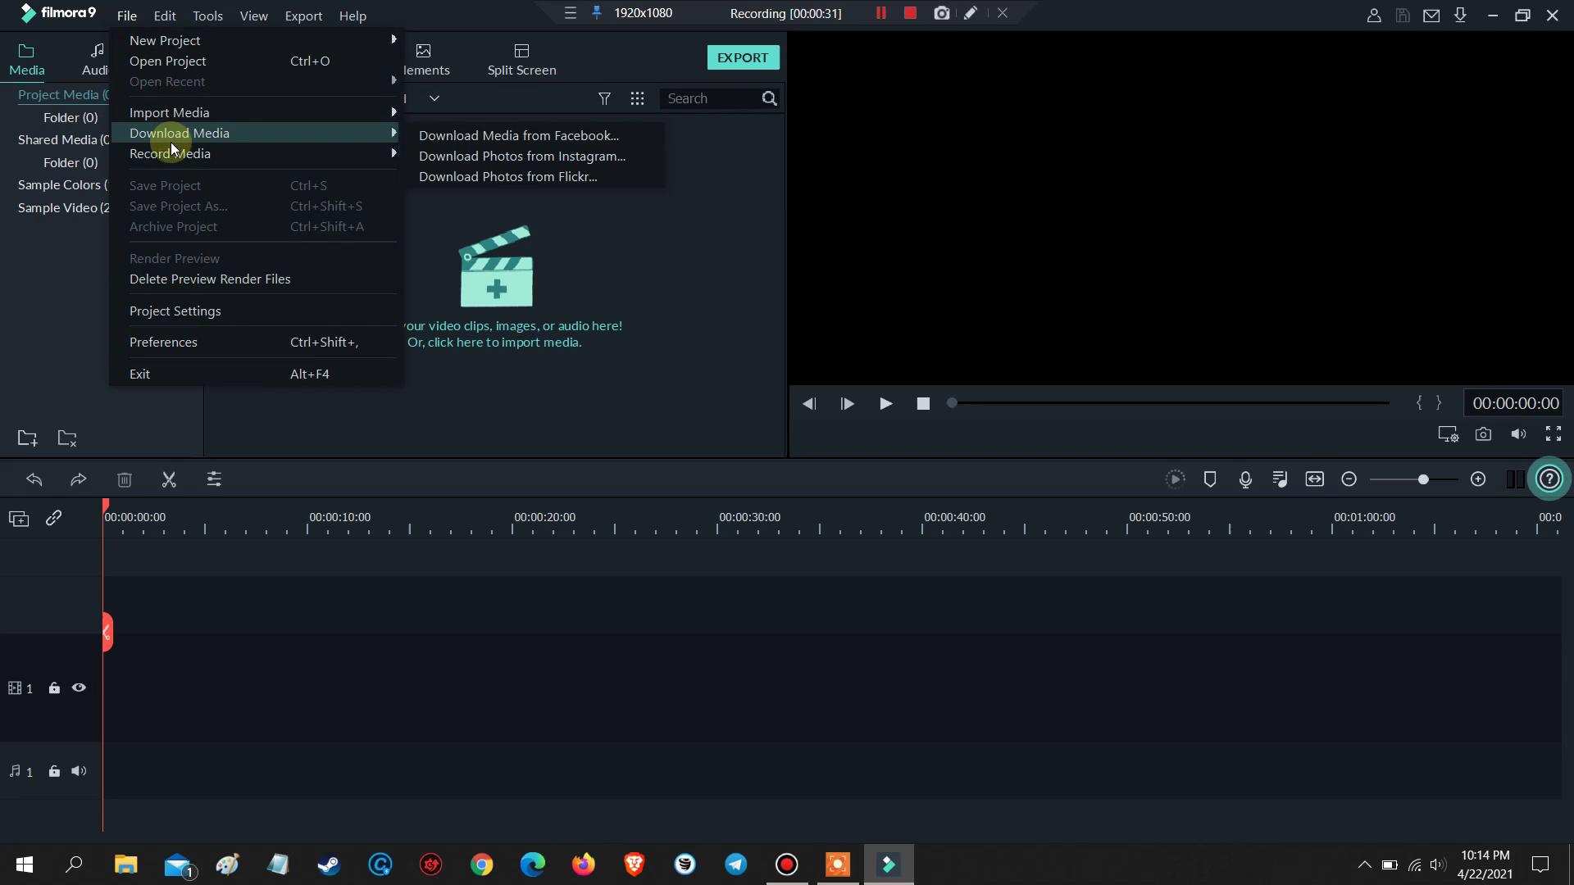
pyautogui.moveTo(169, 154)
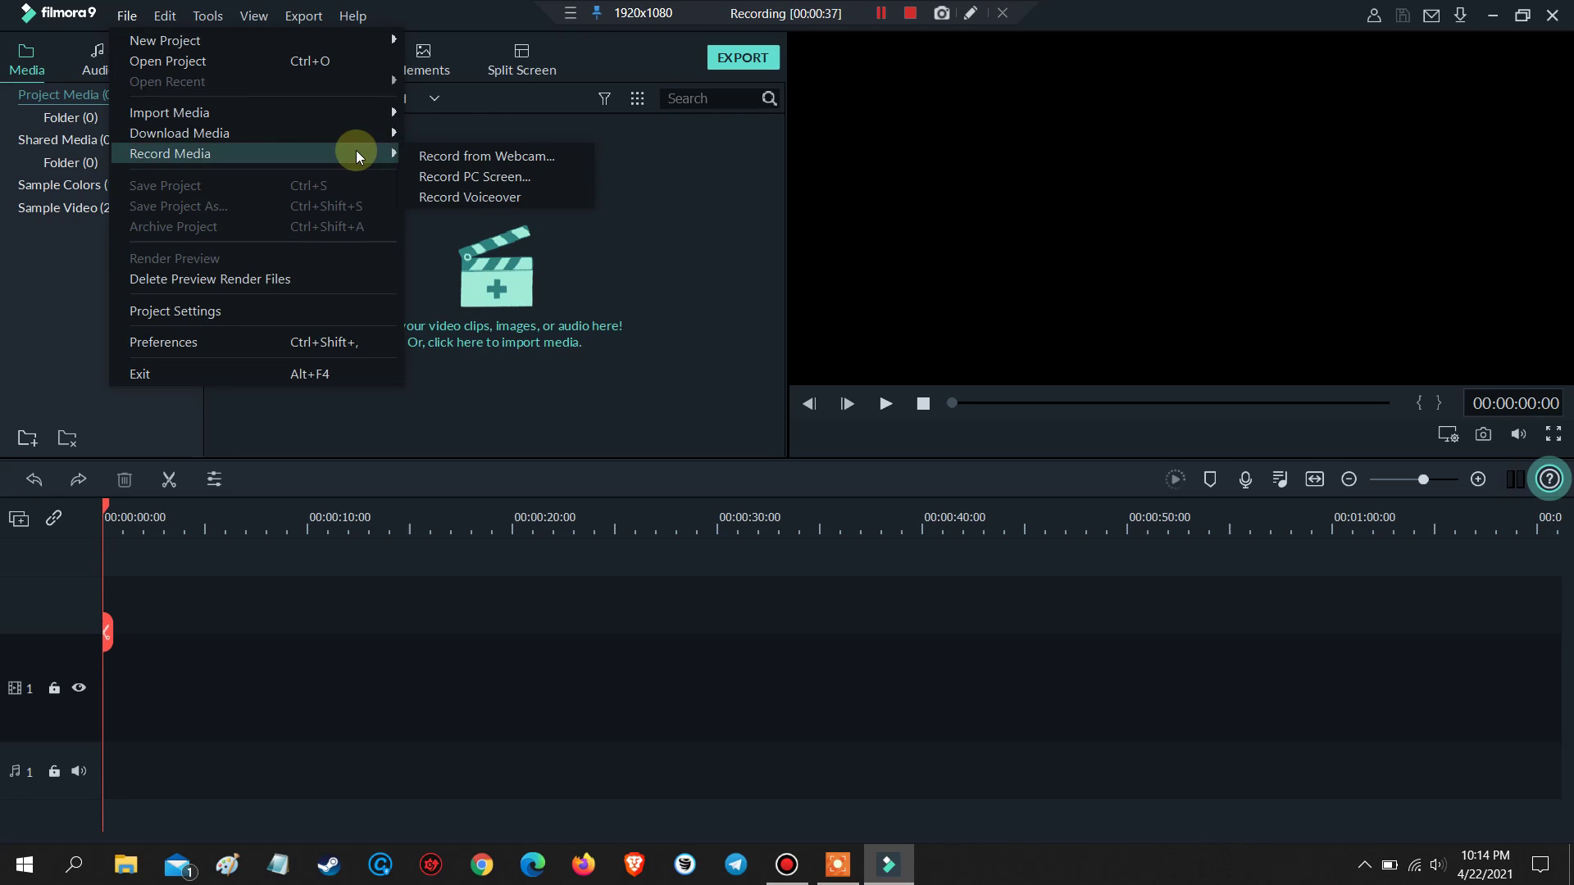
pyautogui.click(486, 178)
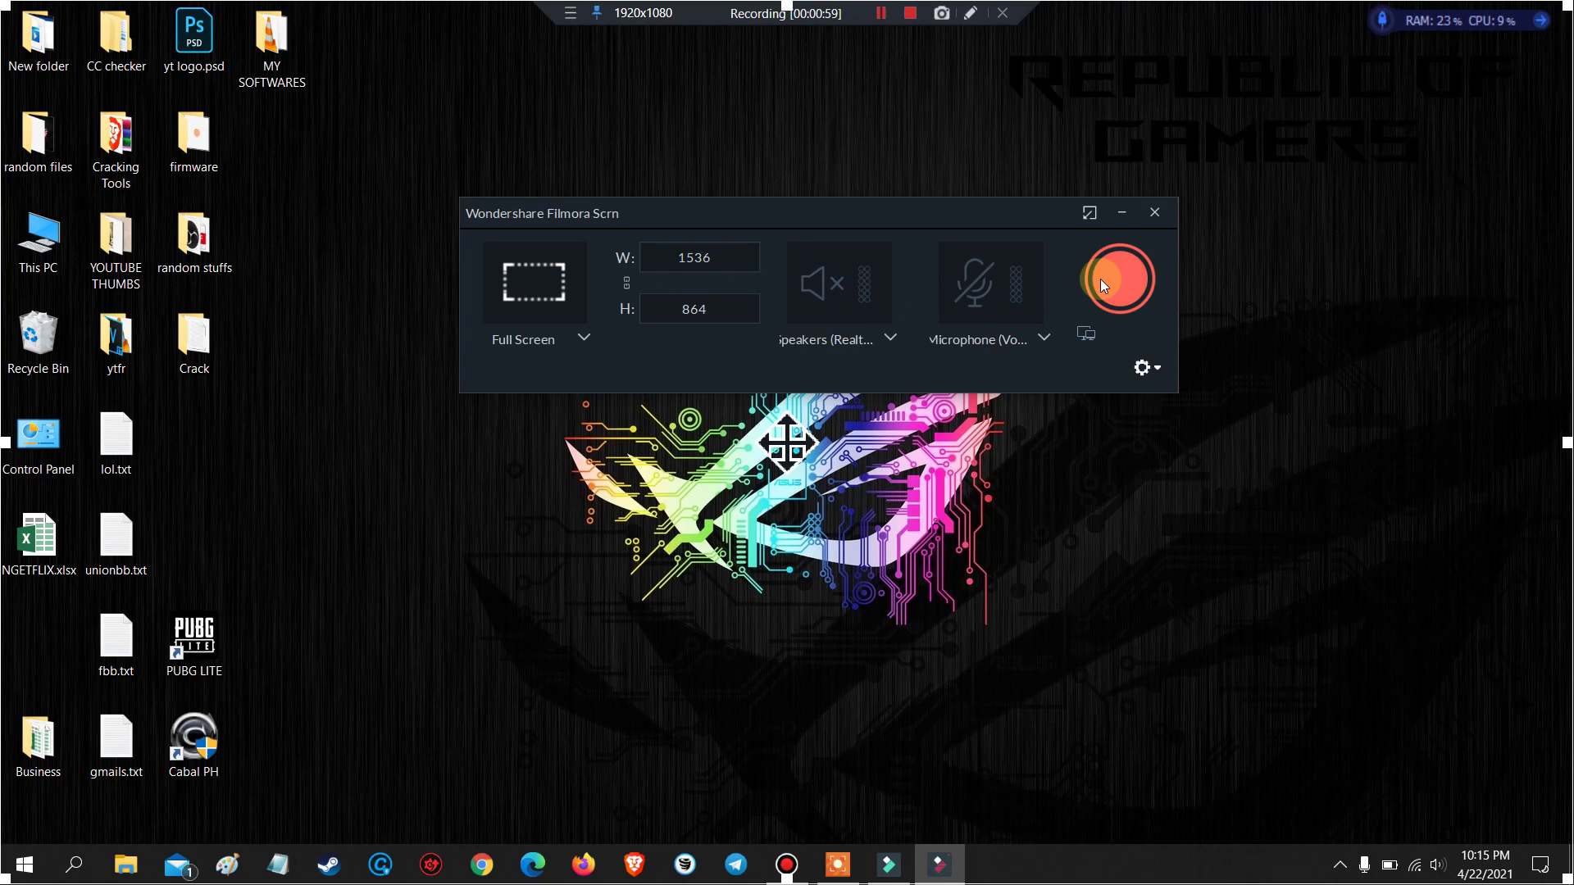
pyautogui.click(1125, 284)
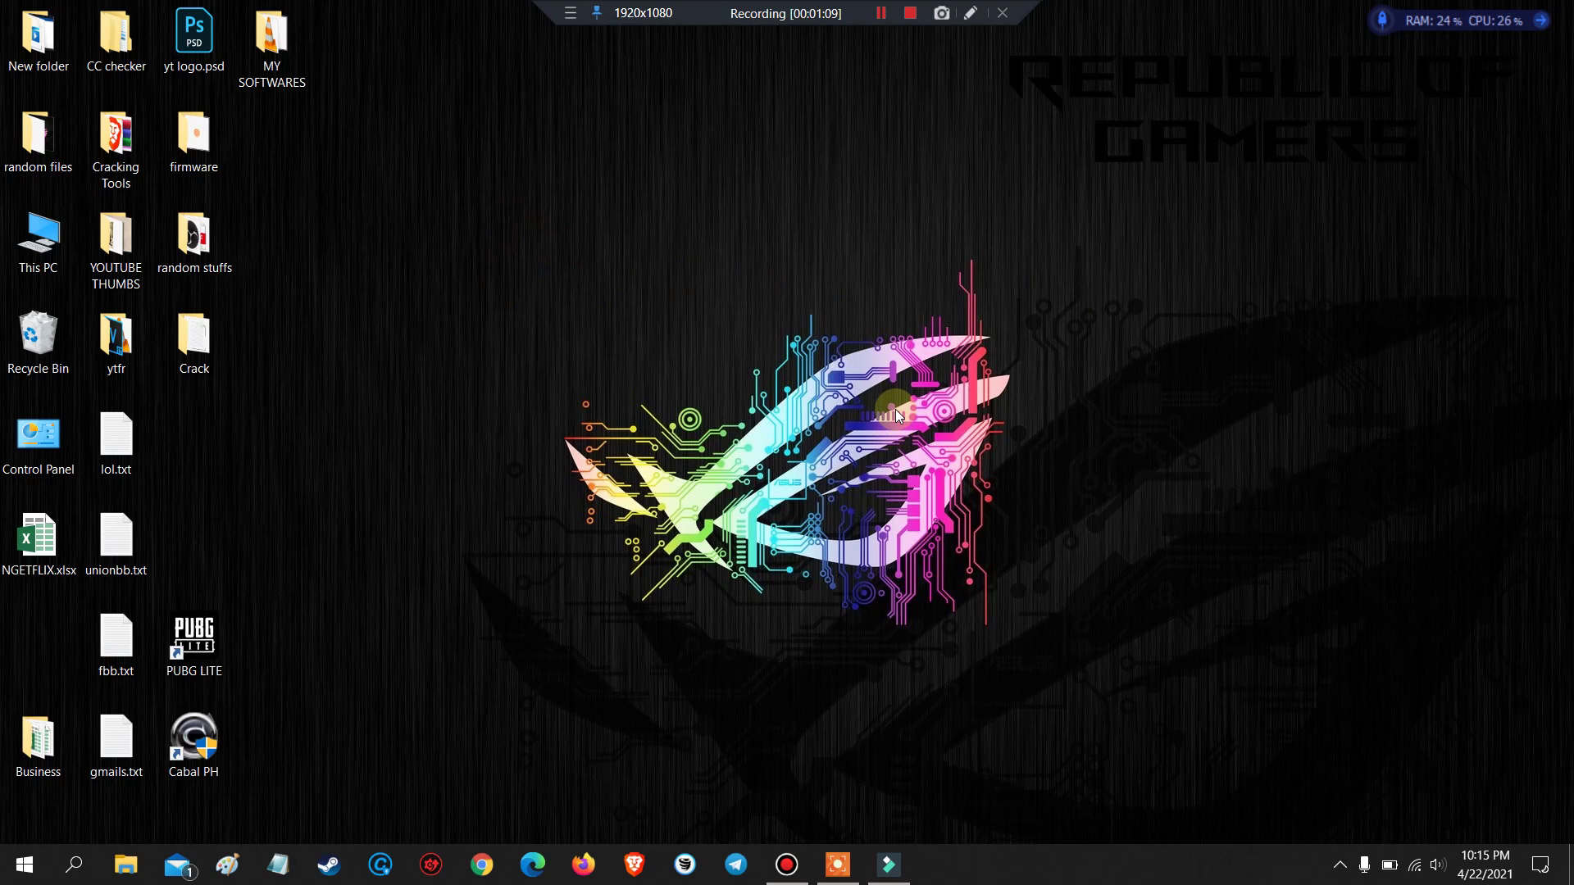
# Step: Perform brief sample activity on the desktop, return to Filmora9 and close the Filmora Scrn recorder
pyautogui.rightClick(646, 291)
pyautogui.click(698, 342)
pyautogui.click(1341, 867)
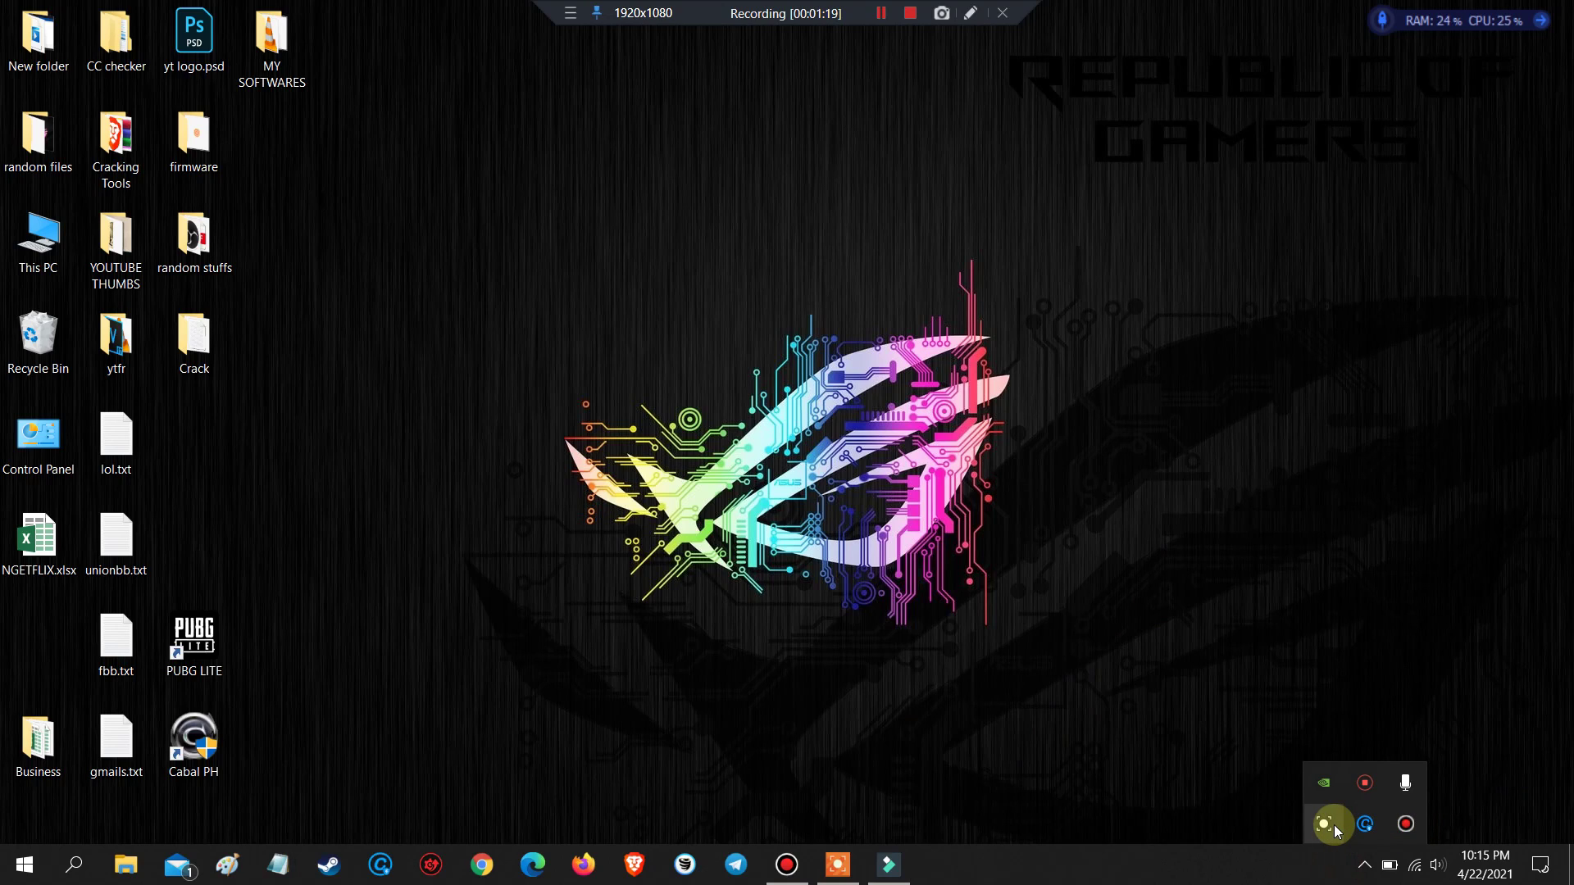
pyautogui.click(898, 864)
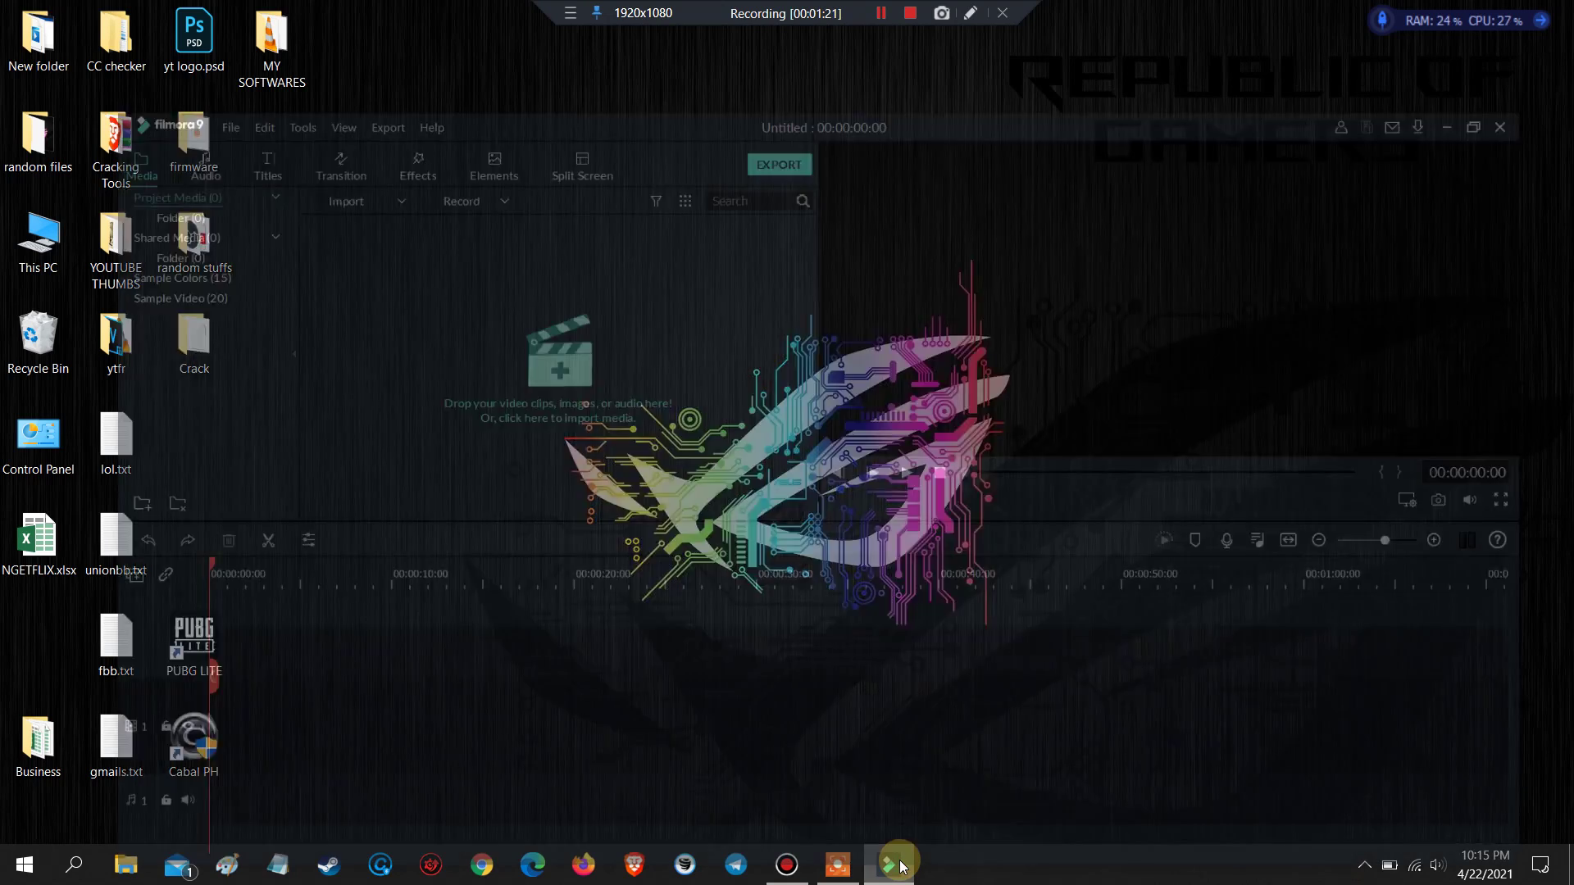
pyautogui.click(896, 864)
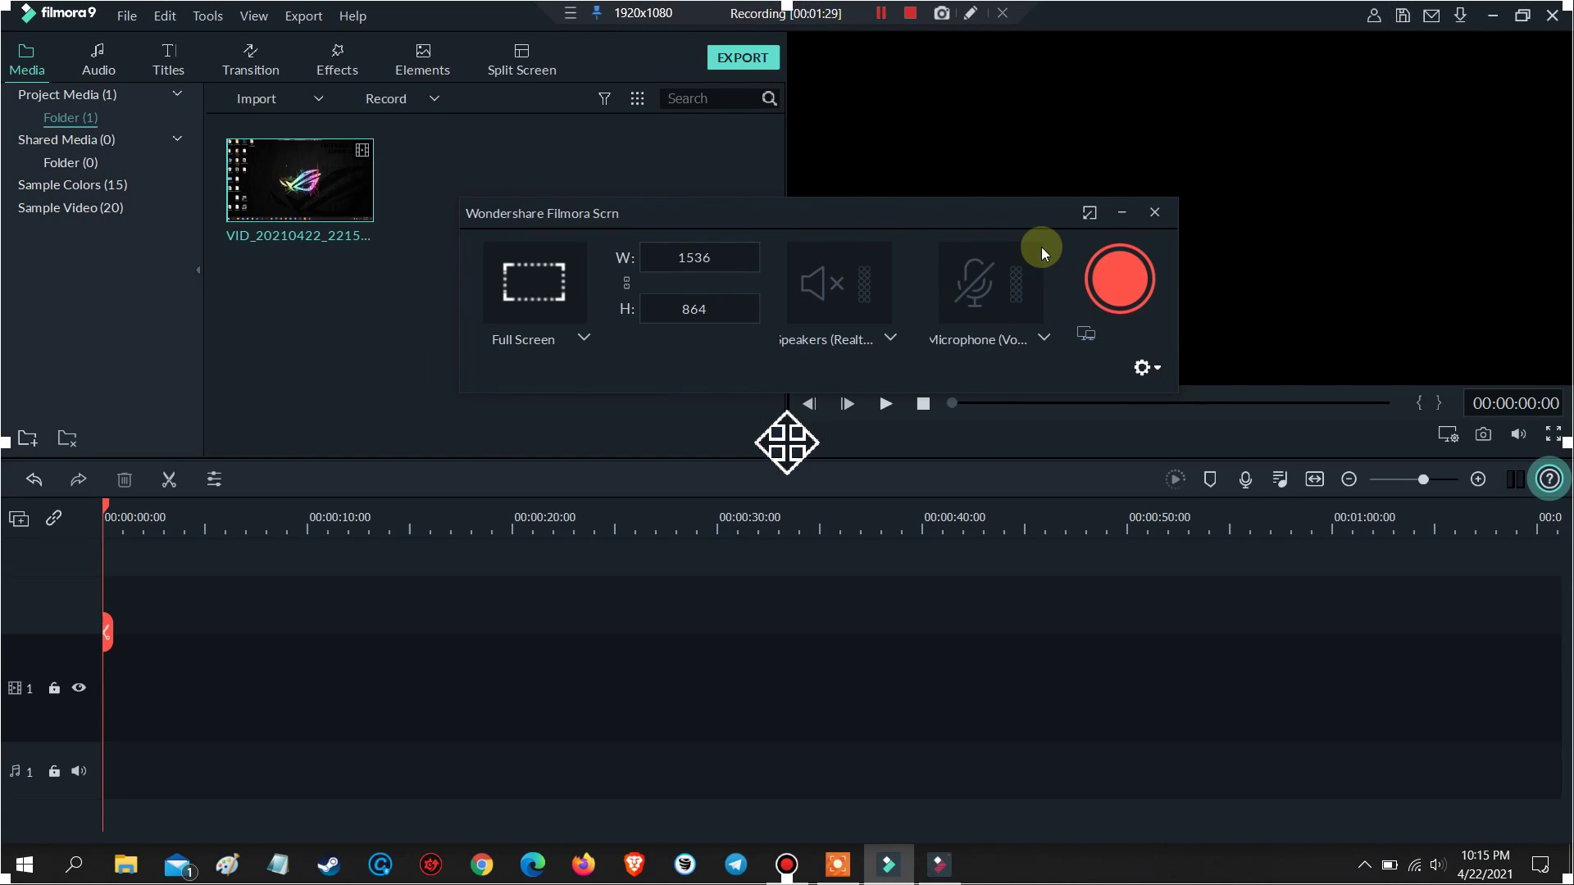
pyautogui.click(1155, 212)
# Step: Place the recorded clip at the start of the timeline, match the project to 1918 x 1078 60fps, and play it
pyautogui.moveTo(316, 203); pyautogui.dragTo(80, 625)
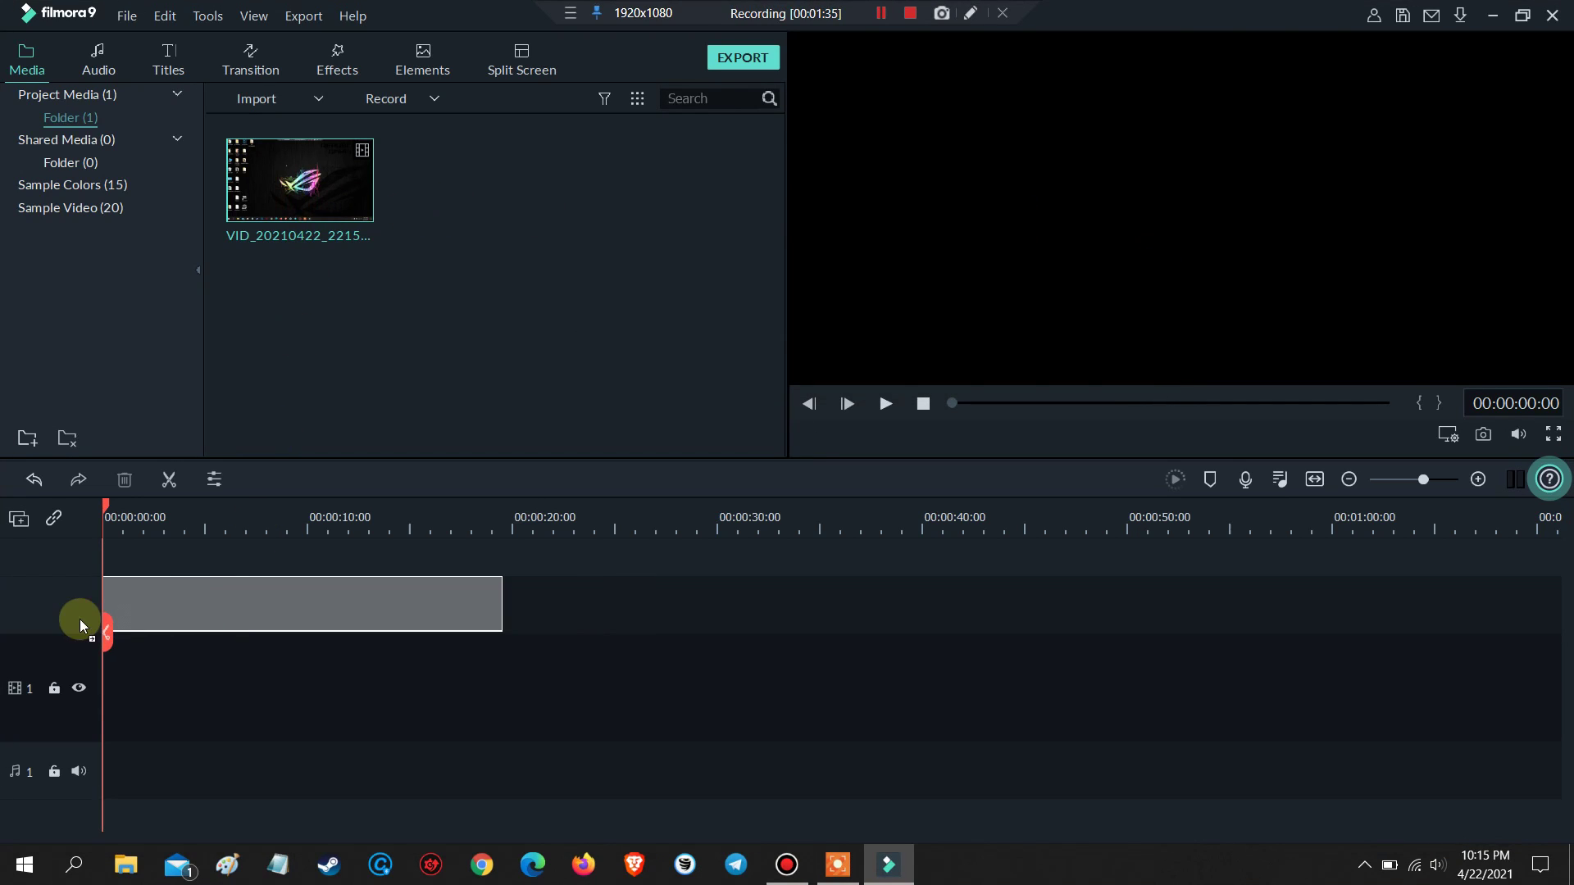
pyautogui.moveTo(283, 576); pyautogui.dragTo(166, 600)
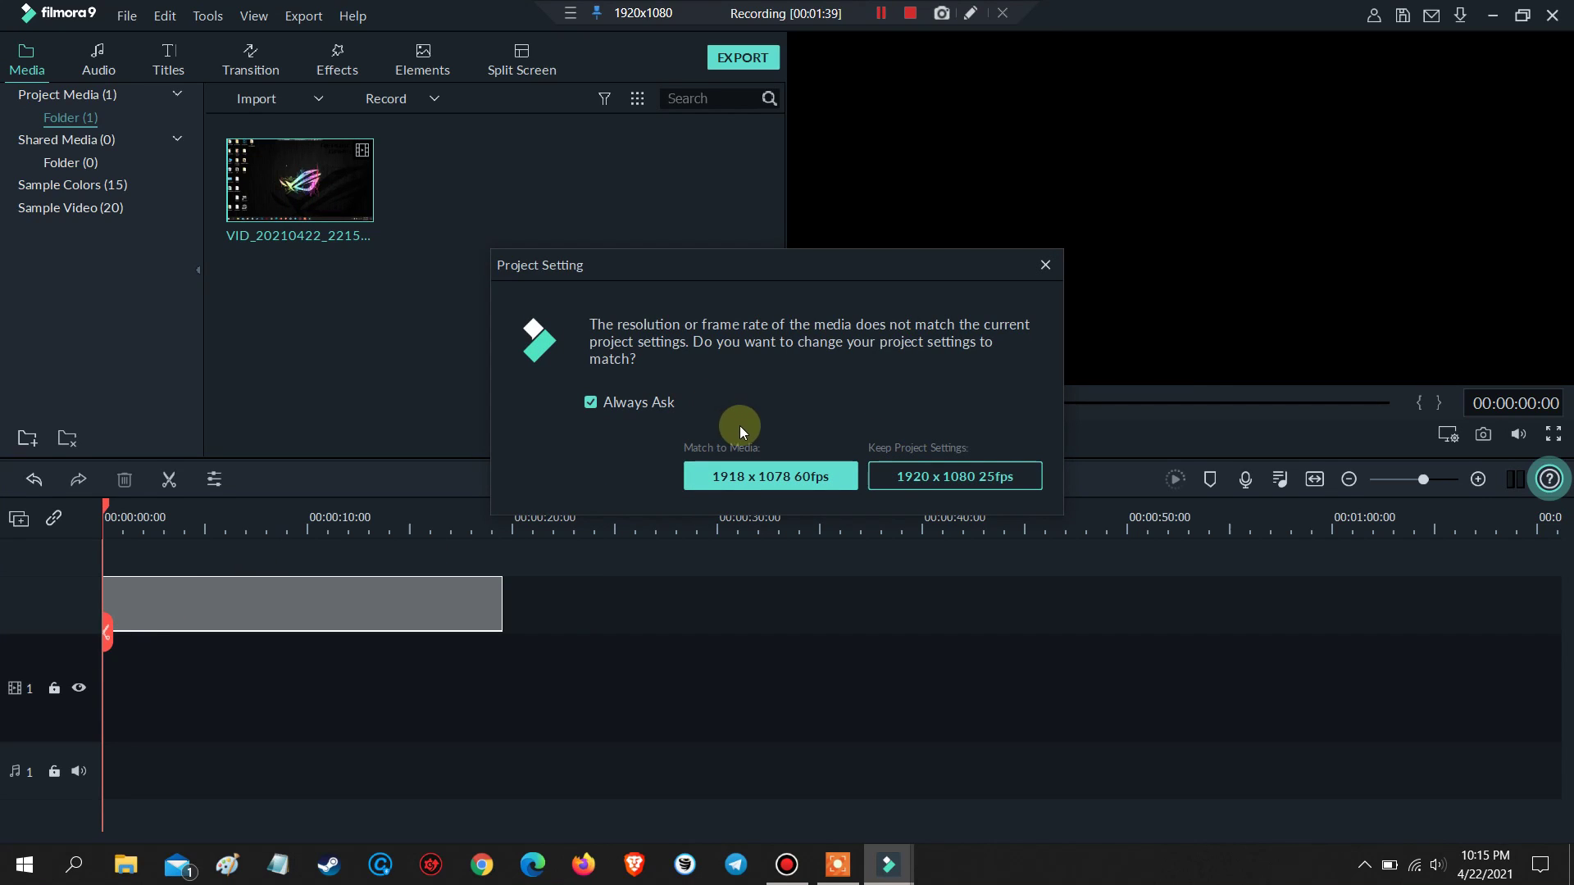
pyautogui.click(755, 474)
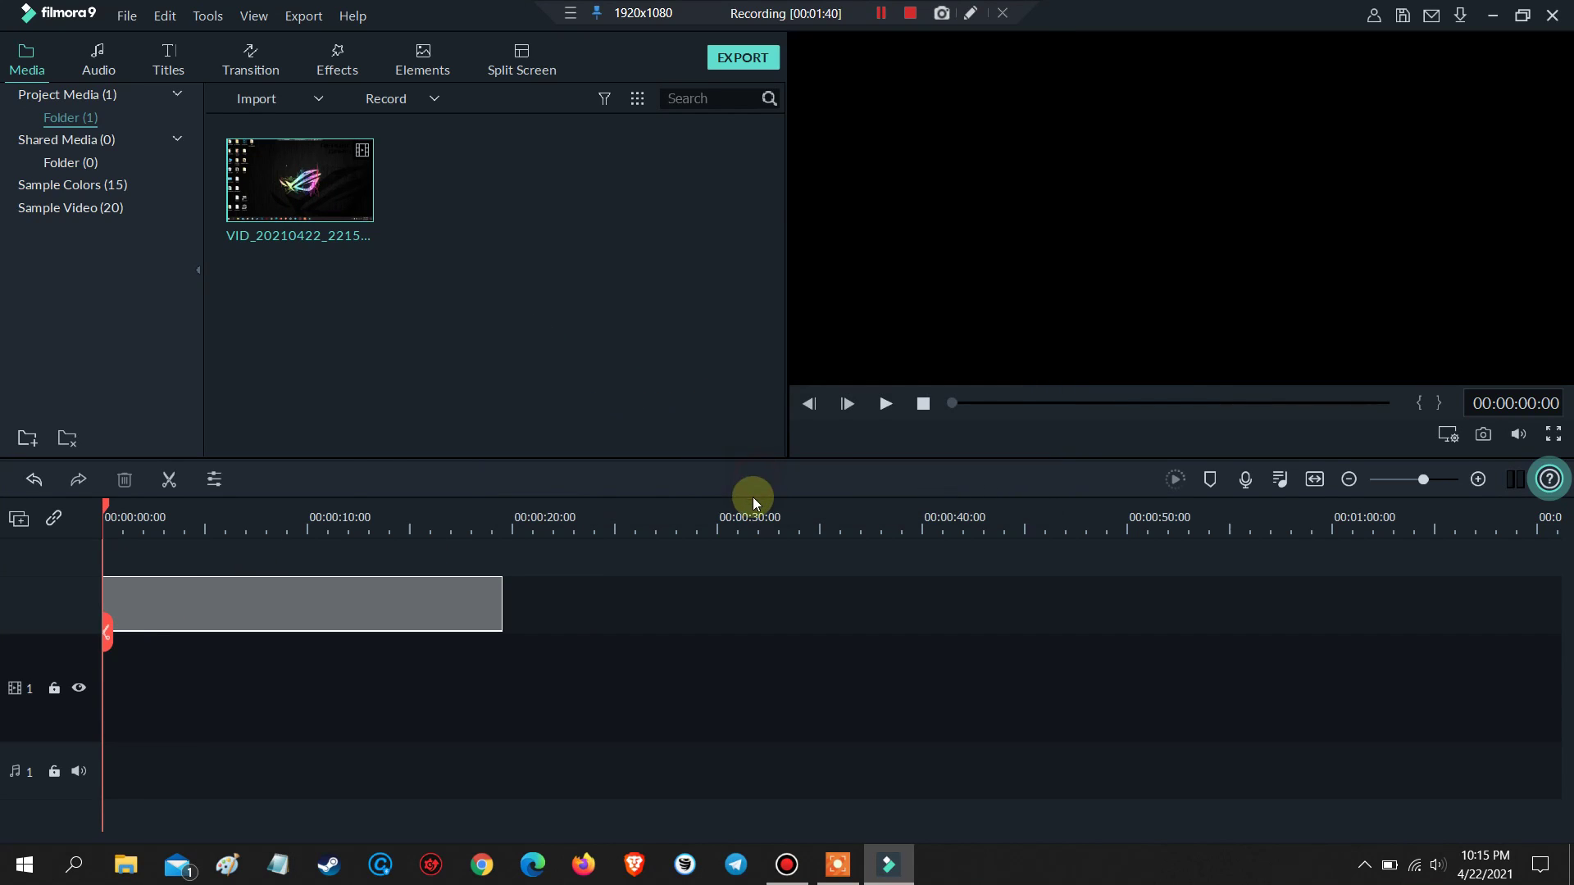
pyautogui.click(888, 404)
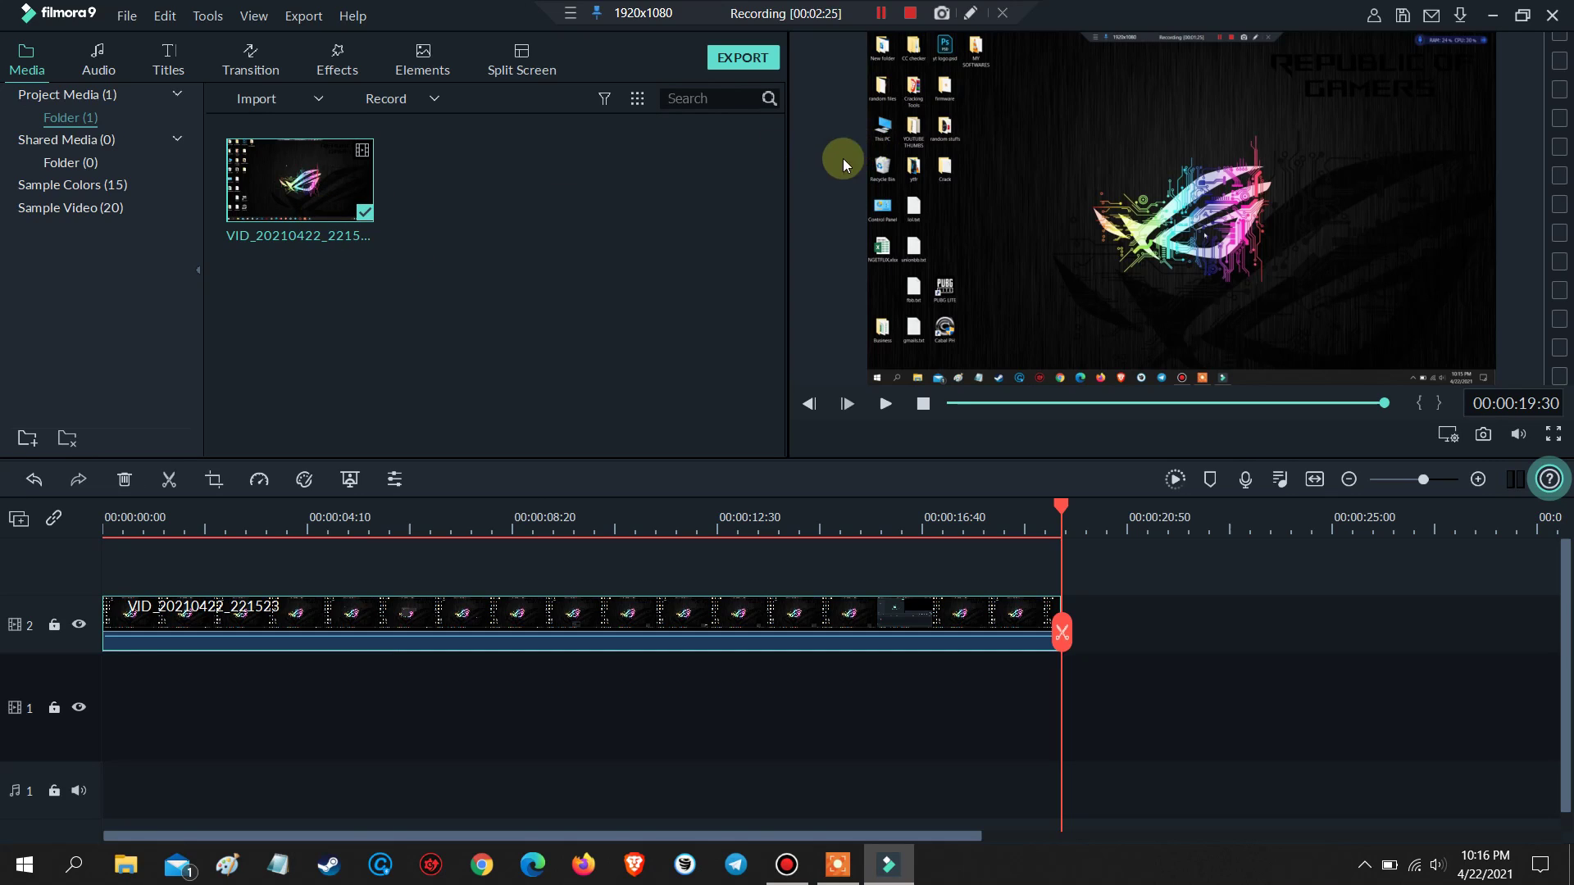
# Step: Close Filmora9 without saving the project and switch to Icecream Screen Recorder
pyautogui.click(1551, 16)
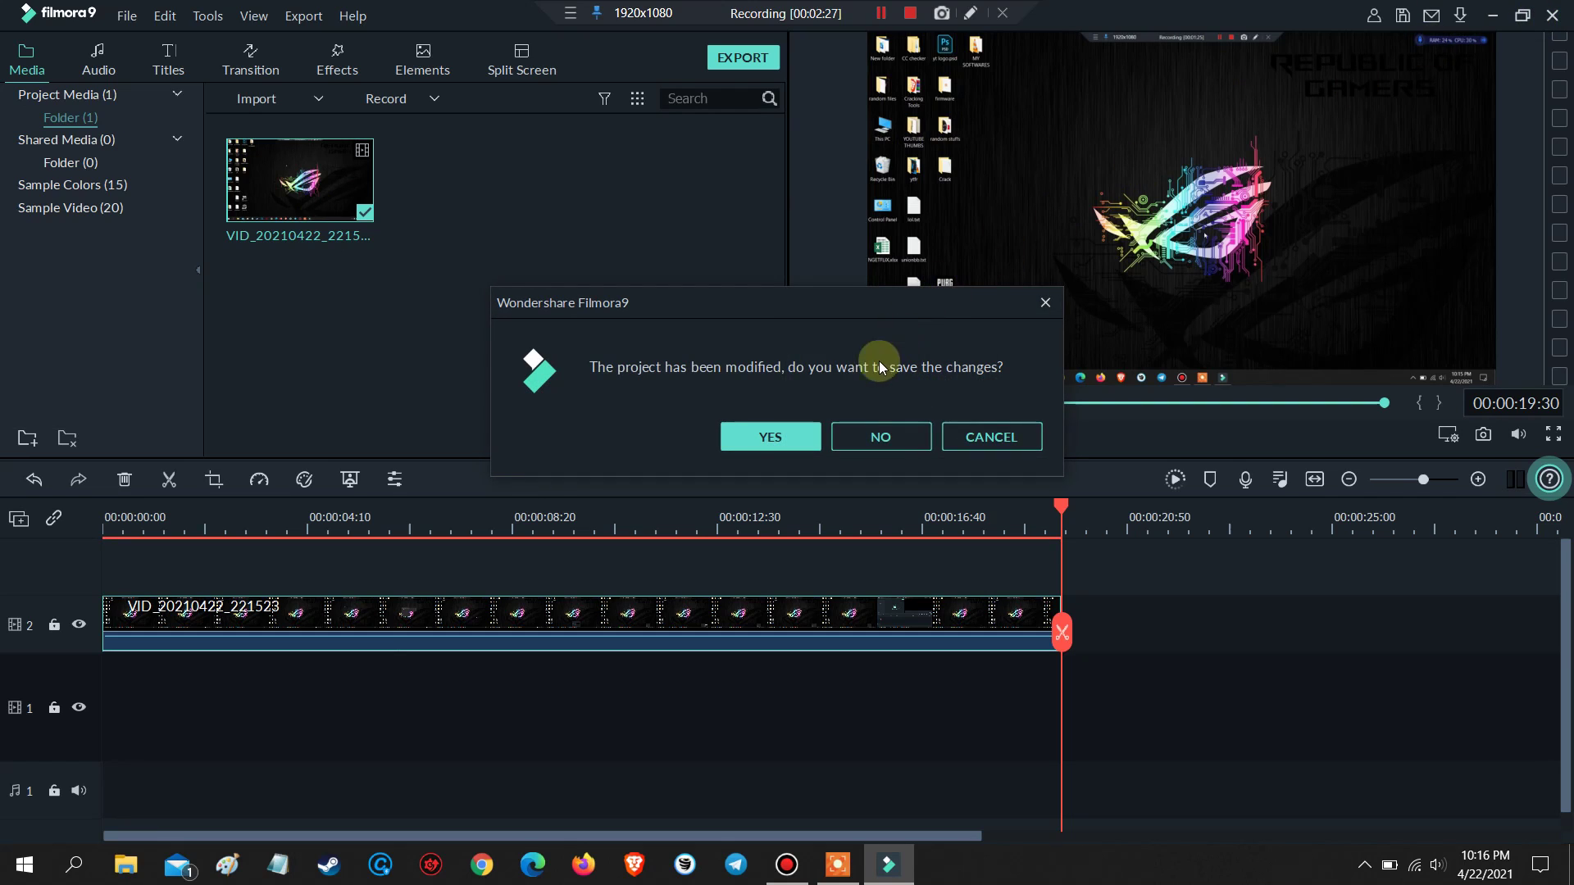
pyautogui.click(859, 435)
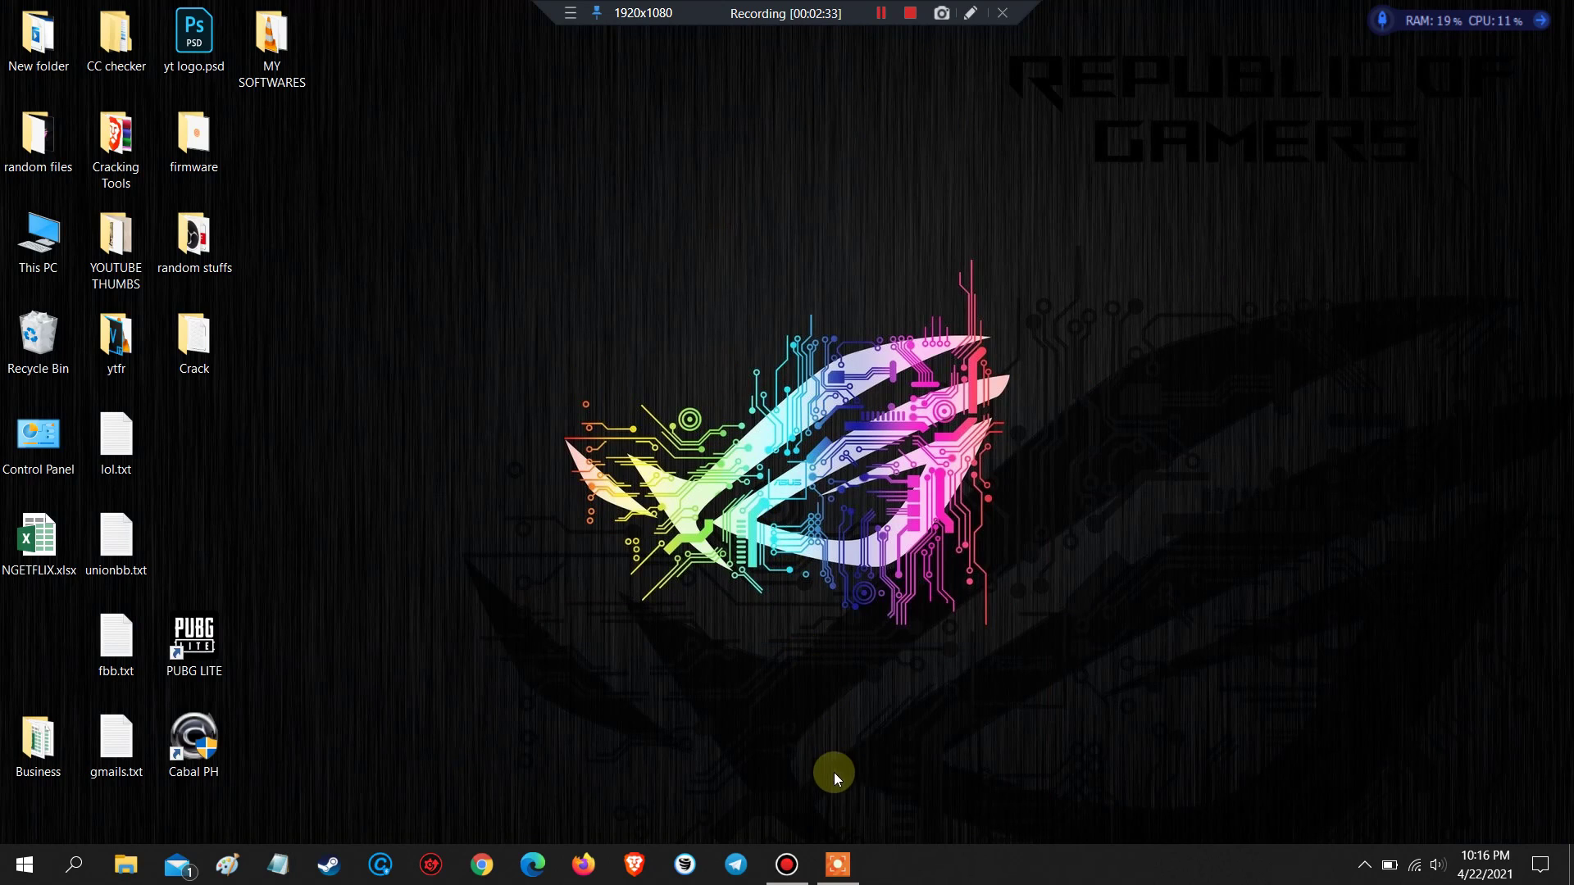
pyautogui.click(836, 867)
pyautogui.click(690, 282)
pyautogui.click(702, 253)
pyautogui.moveTo(702, 253); pyautogui.dragTo(836, 209)
pyautogui.moveTo(736, 210); pyautogui.dragTo(742, 212)
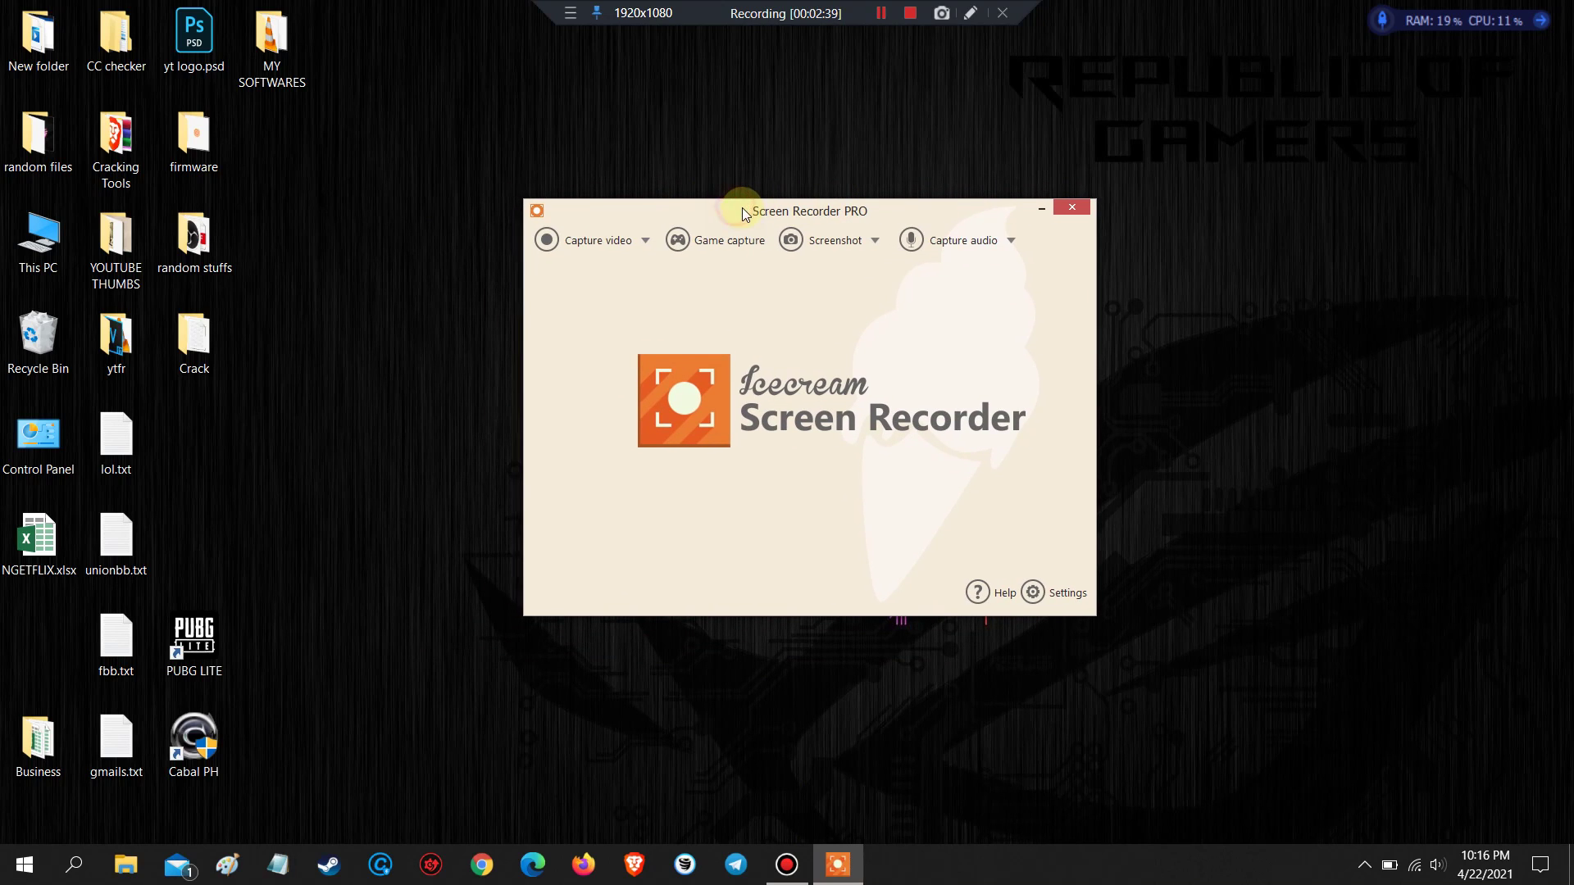
# Step: Review the available options for capturing video, taking screenshots and capturing audio
pyautogui.click(641, 240)
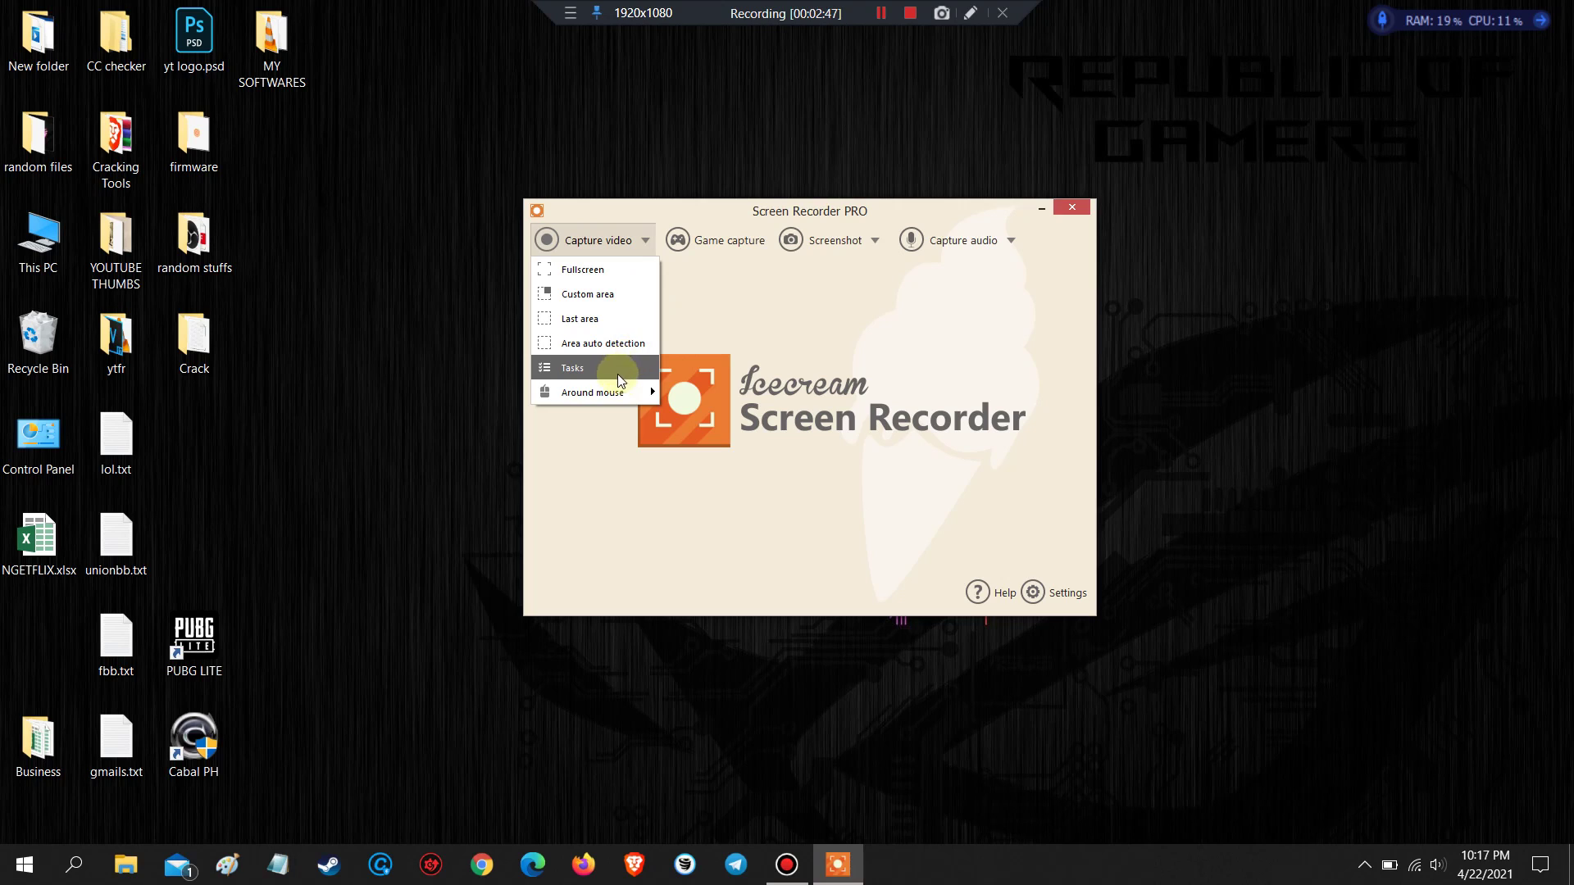
pyautogui.moveTo(612, 394)
pyautogui.click(811, 283)
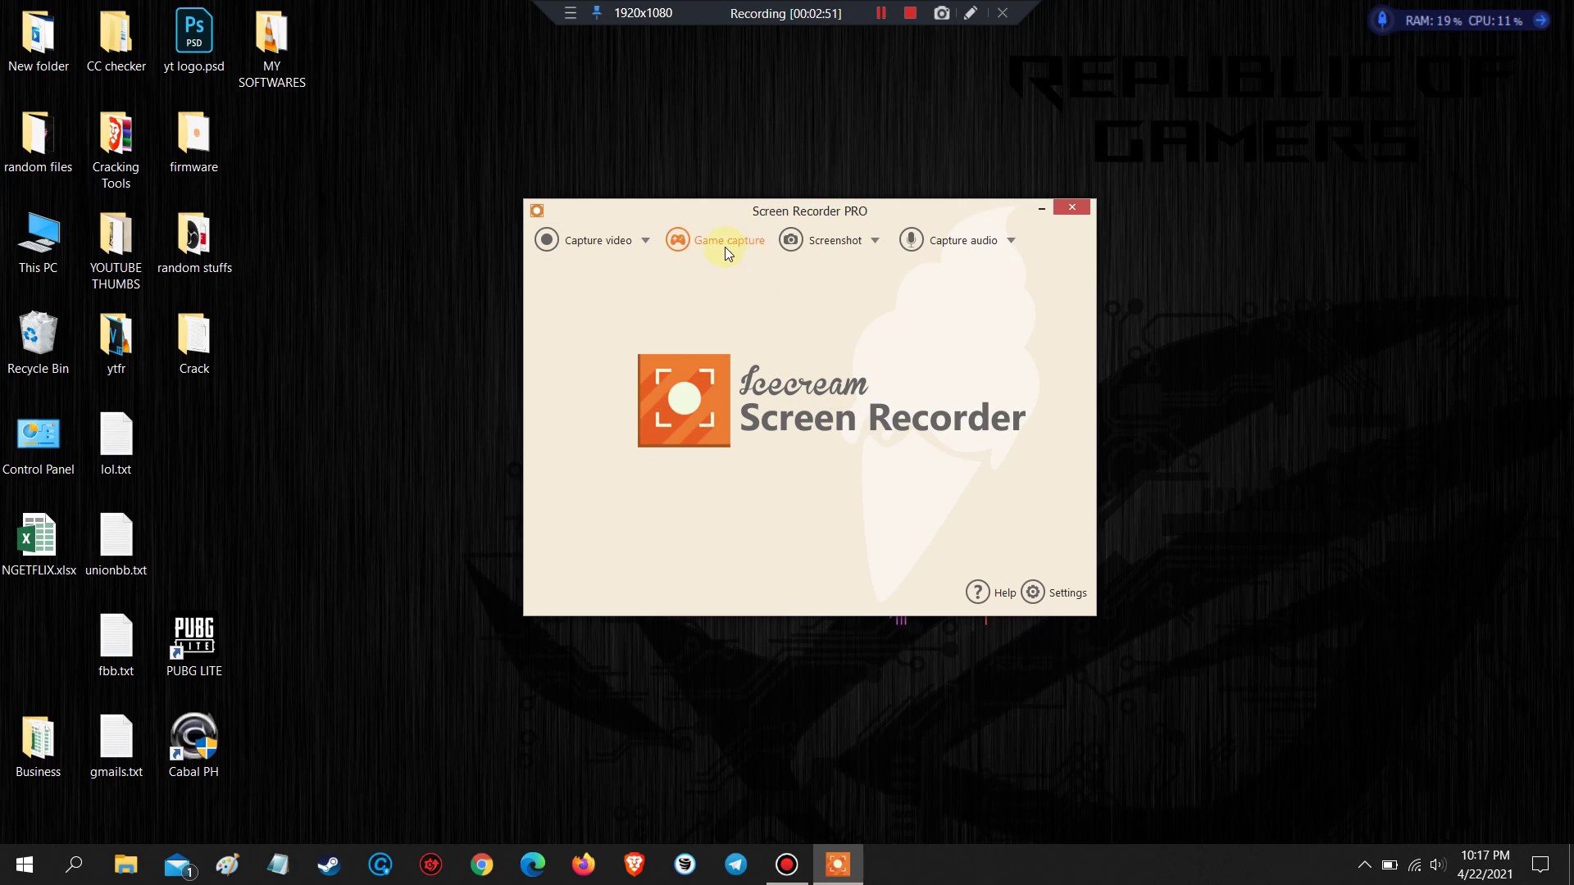
pyautogui.click(871, 240)
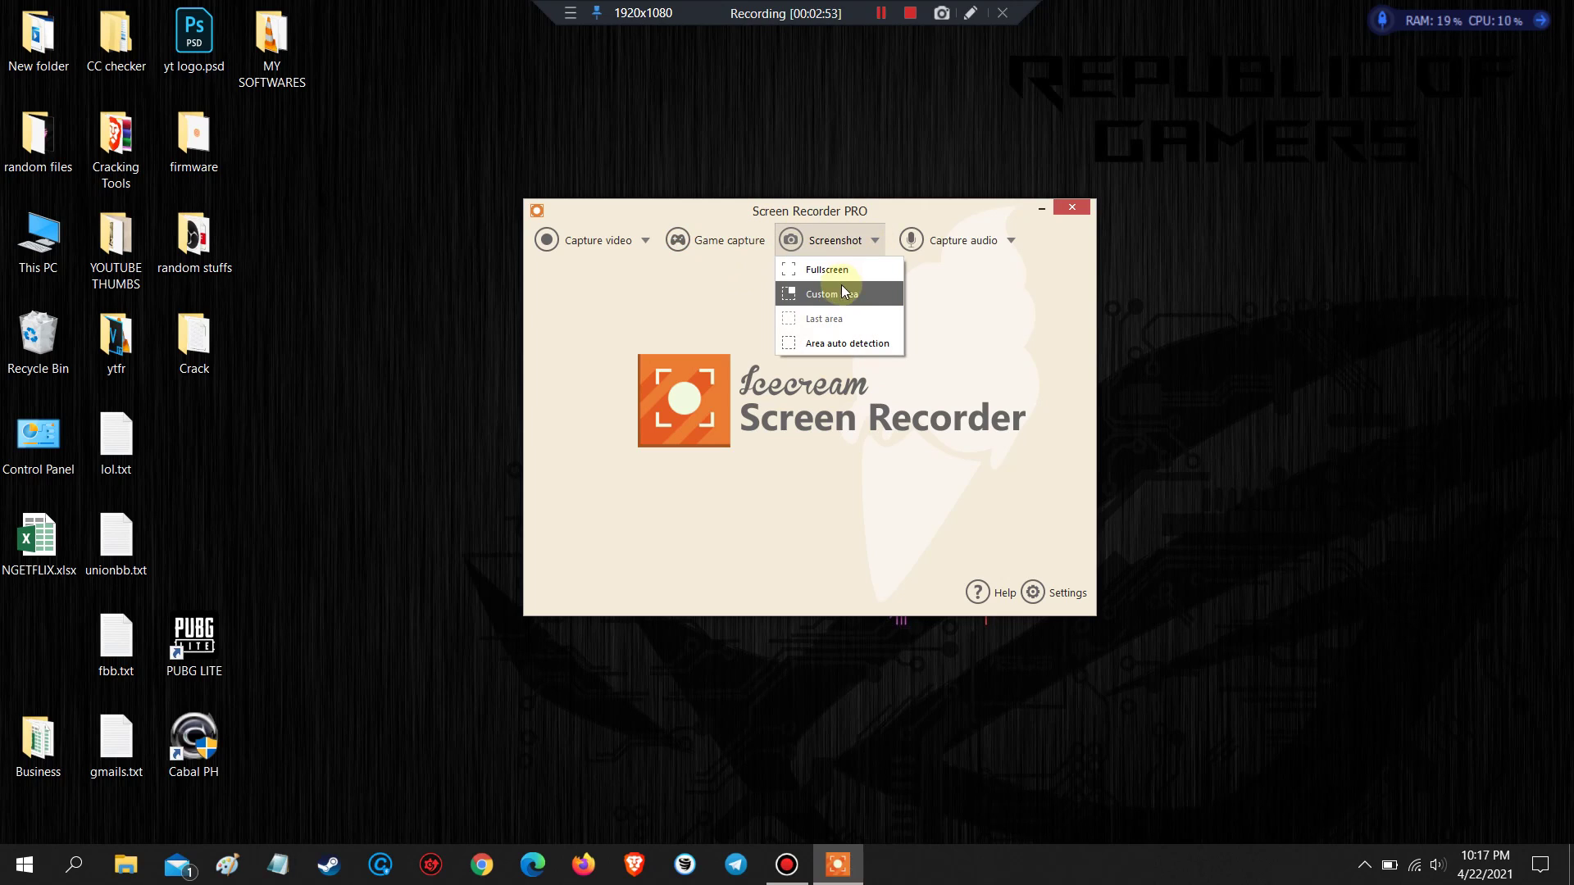
pyautogui.click(959, 240)
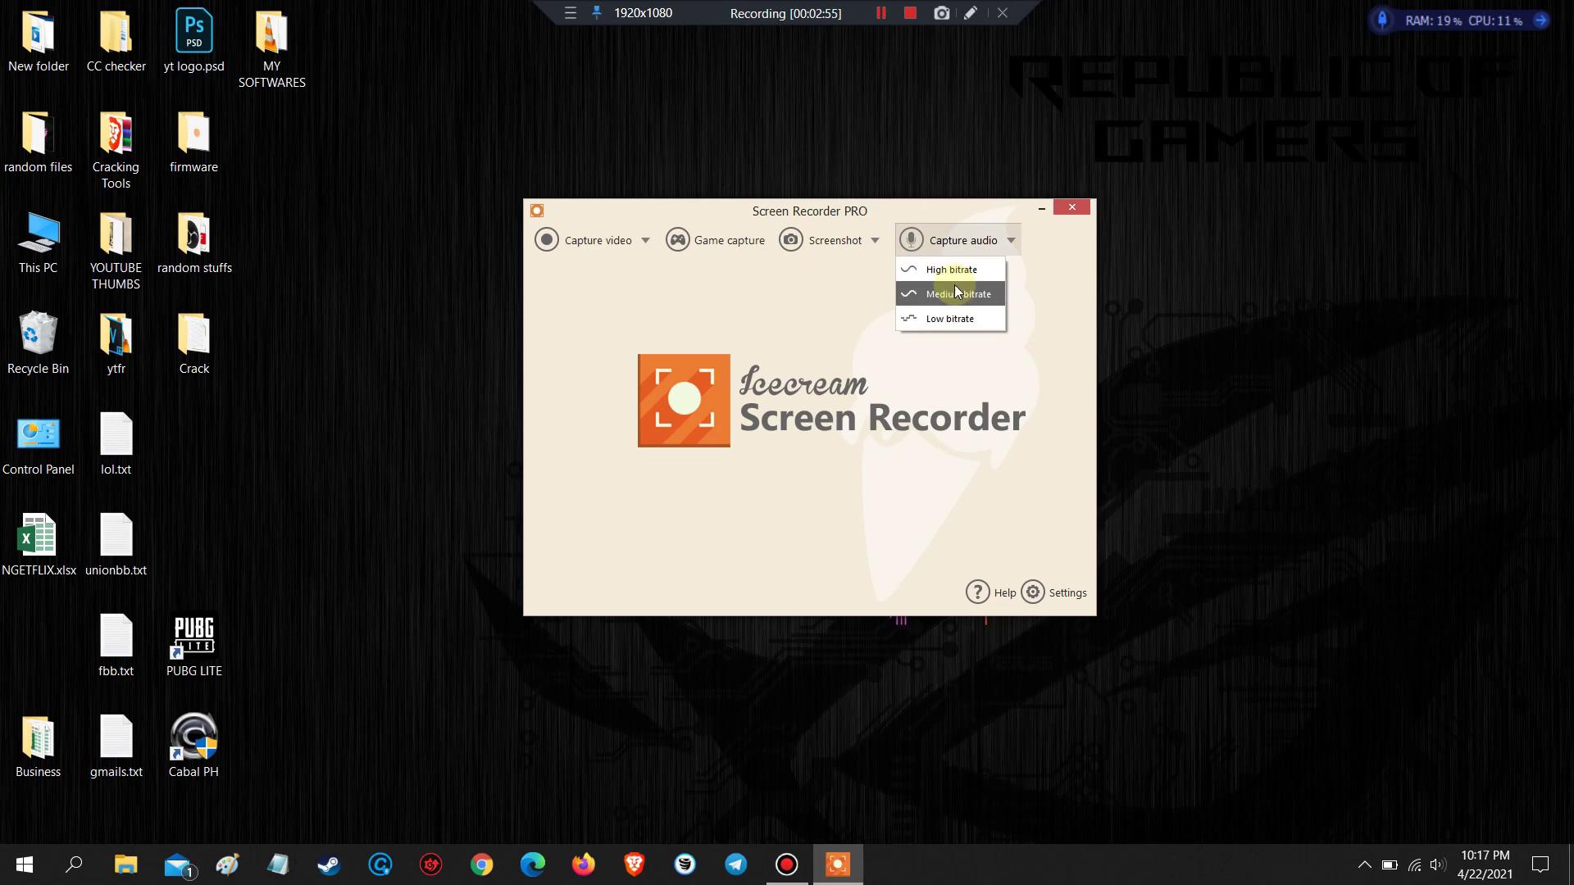
# Step: Set up a Fullscreen video capture and move the recording controls near the middle of the desktop
pyautogui.click(635, 234)
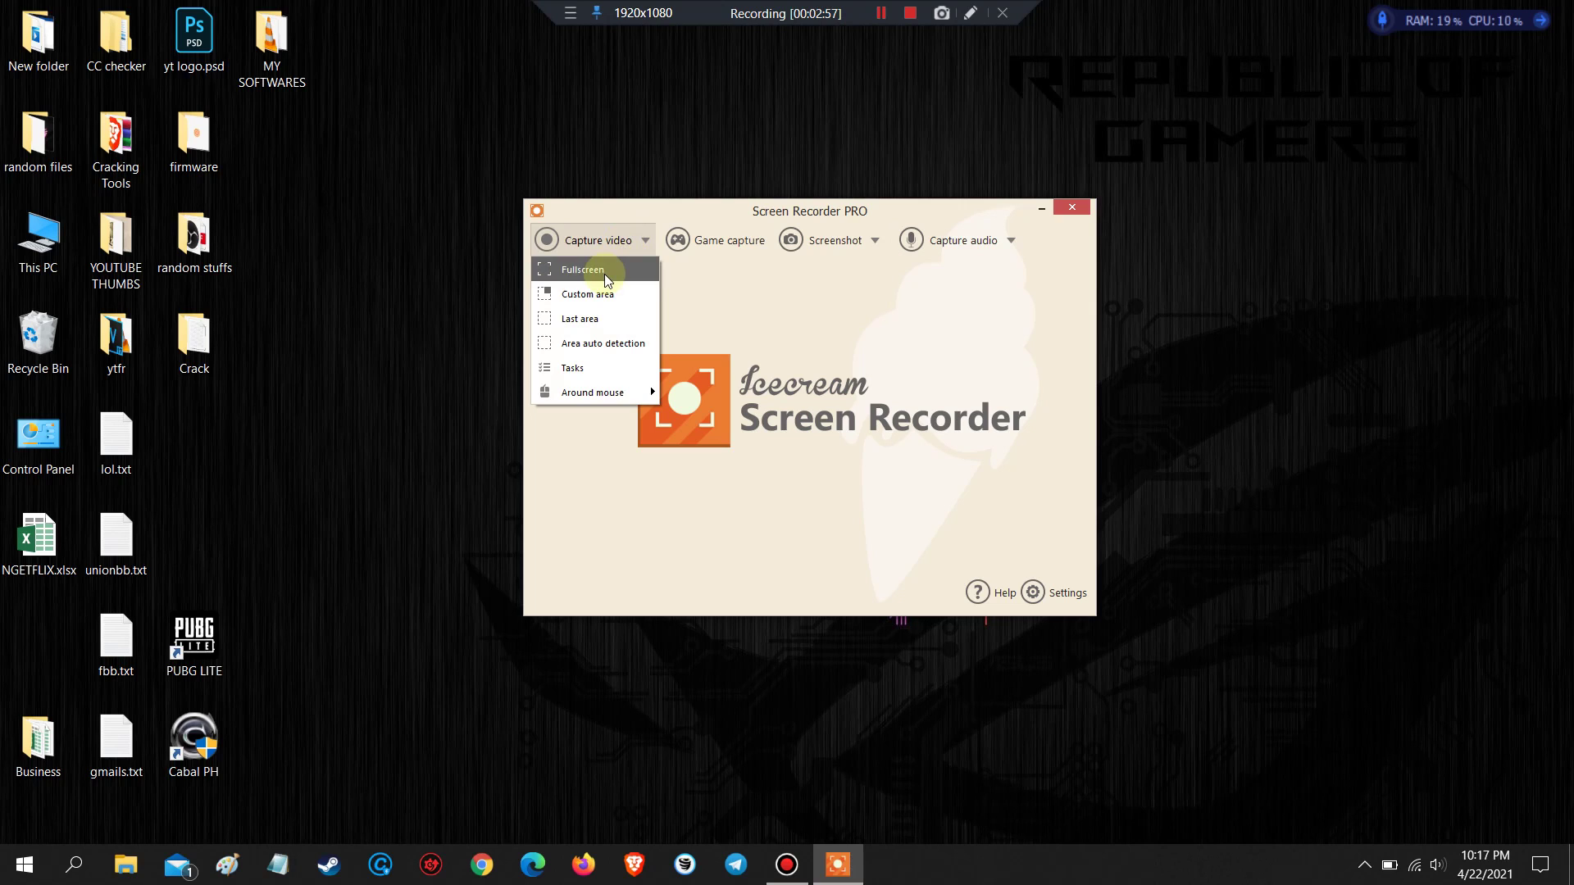
pyautogui.click(603, 274)
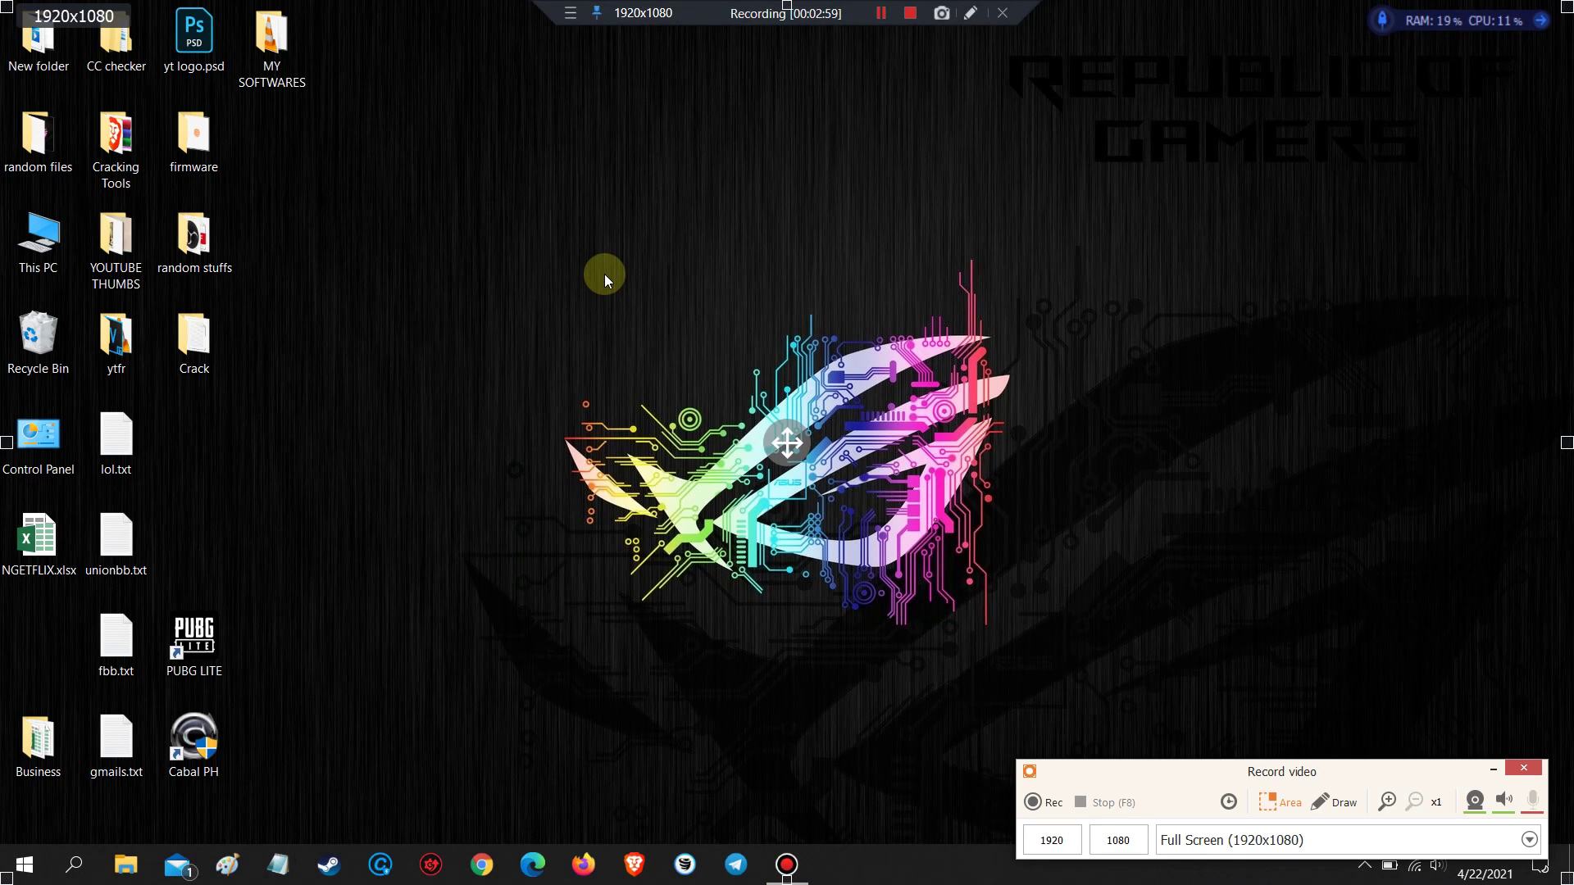
pyautogui.moveTo(1303, 770); pyautogui.dragTo(1210, 492)
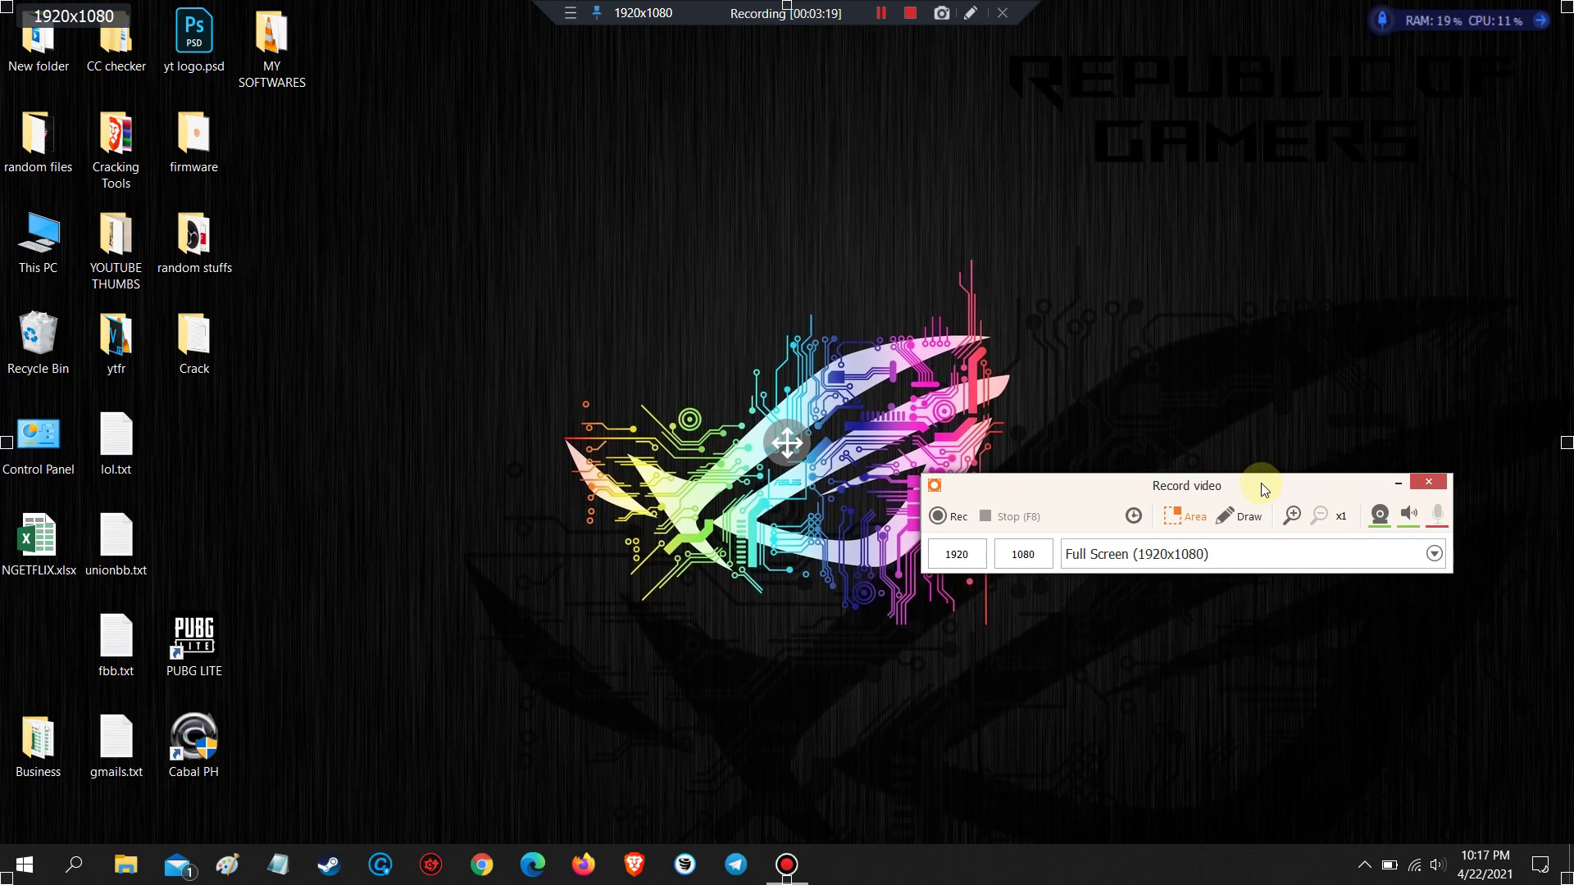
pyautogui.moveTo(1261, 483); pyautogui.dragTo(1249, 481)
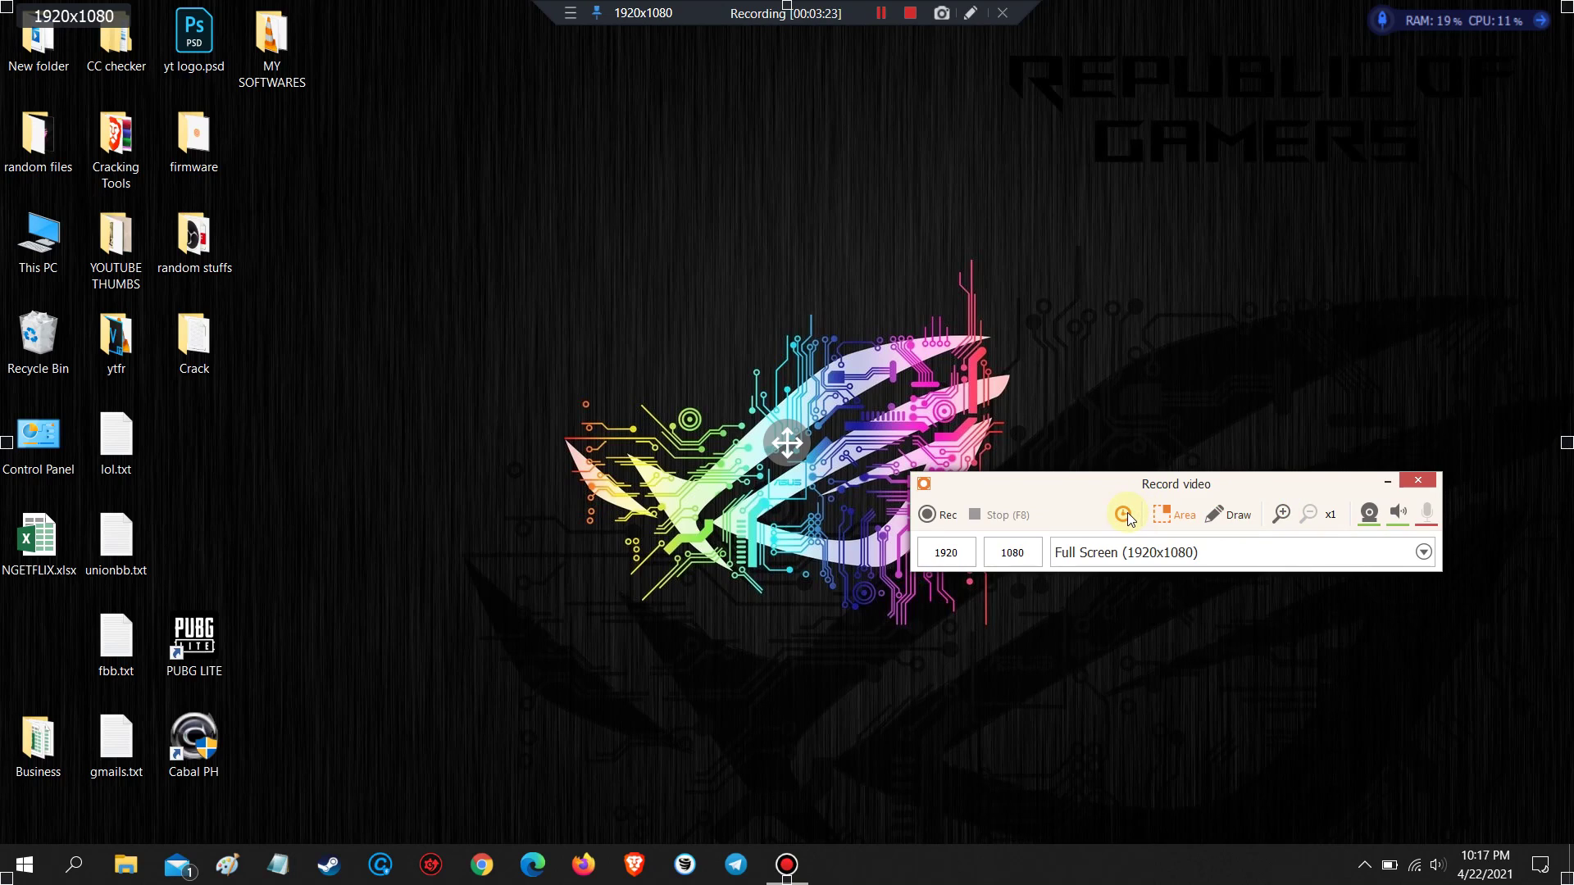
pyautogui.moveTo(1172, 485); pyautogui.dragTo(1181, 500)
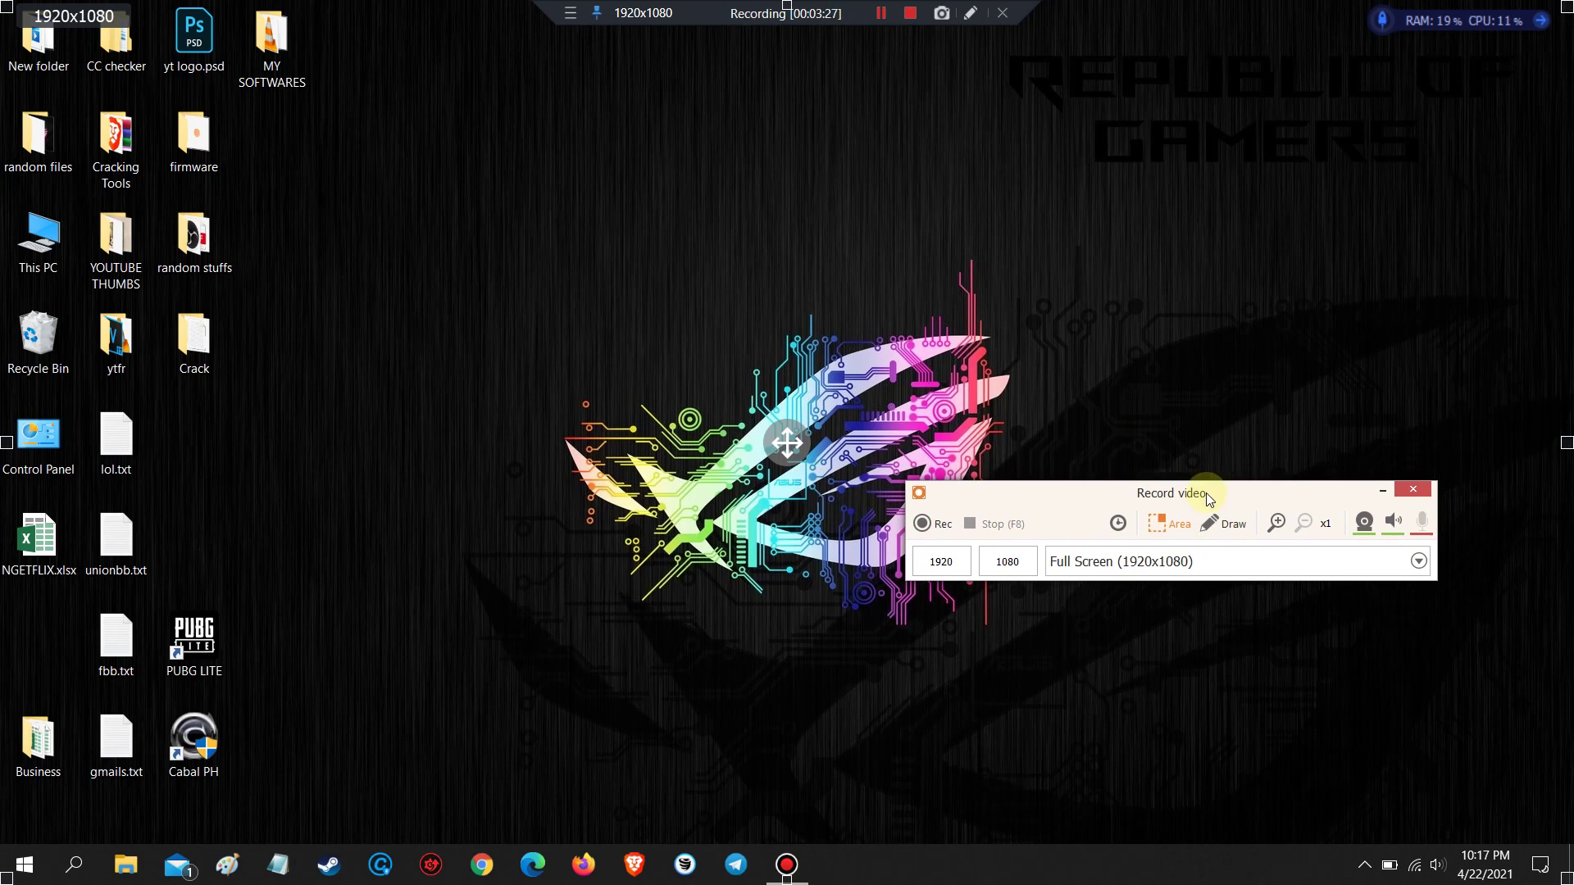
# Step: Draw a red arrow to the PUBG LITE desktop shortcut and frame the shortcut with a red rectangle
pyautogui.click(1226, 529)
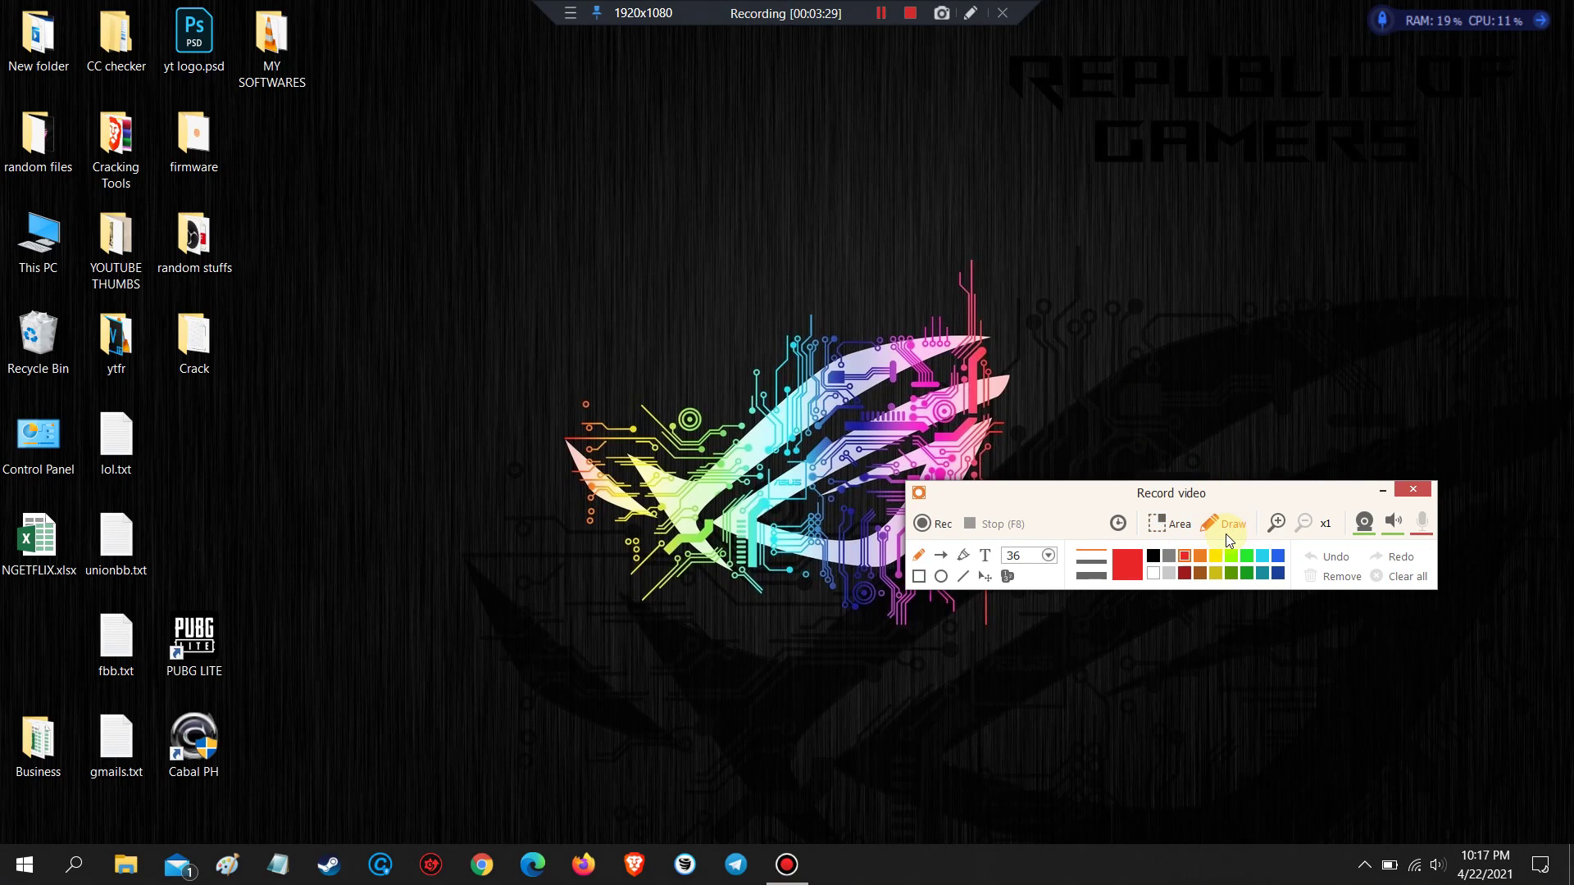
pyautogui.click(942, 557)
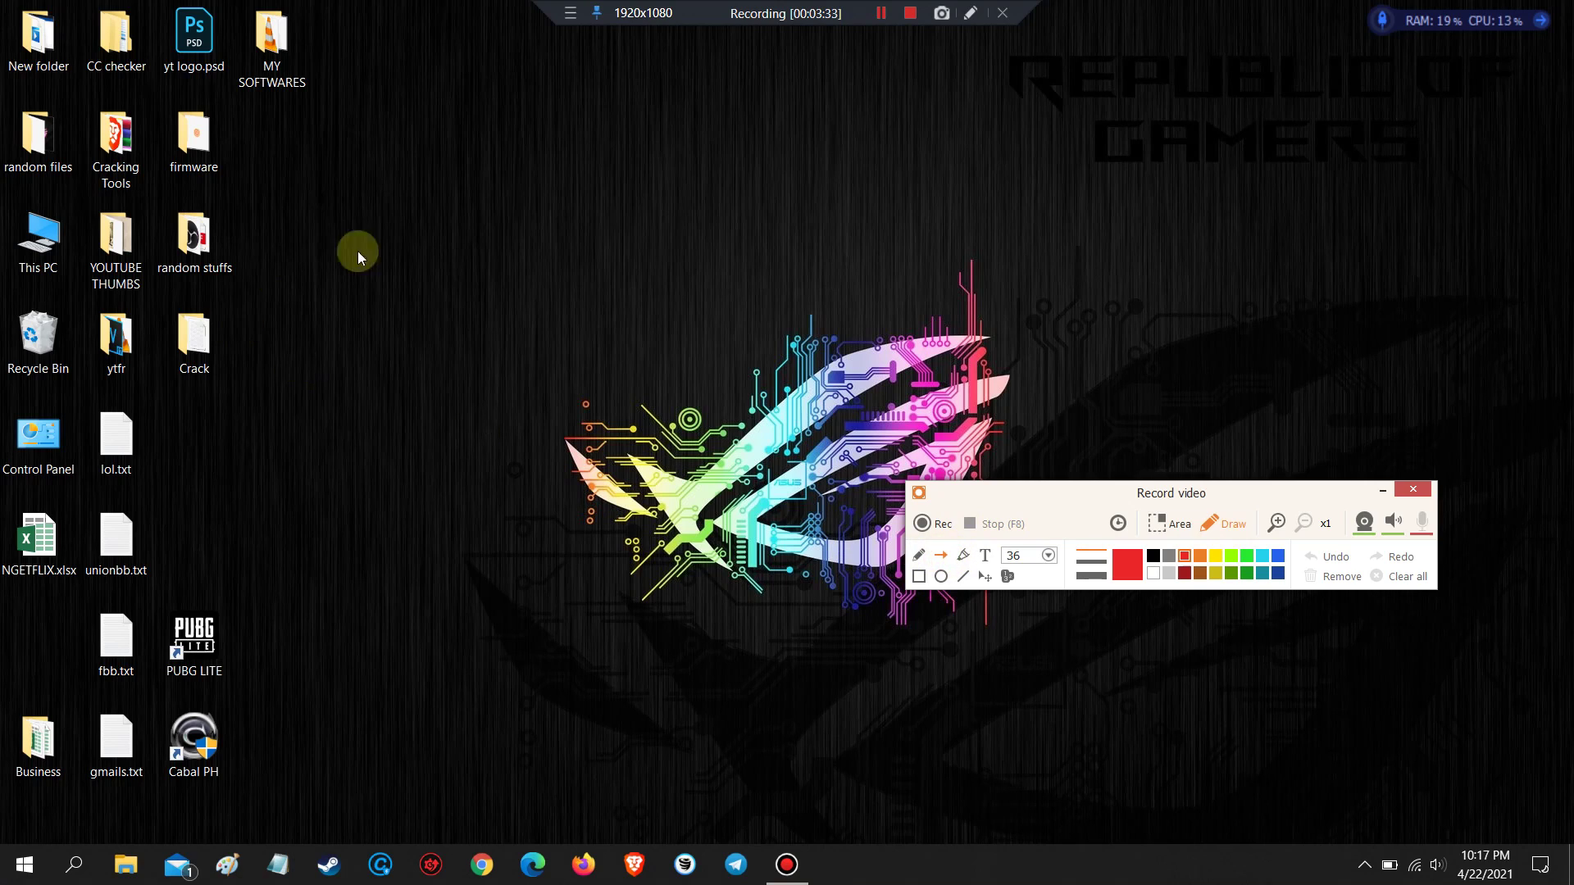
pyautogui.moveTo(537, 316); pyautogui.dragTo(230, 615)
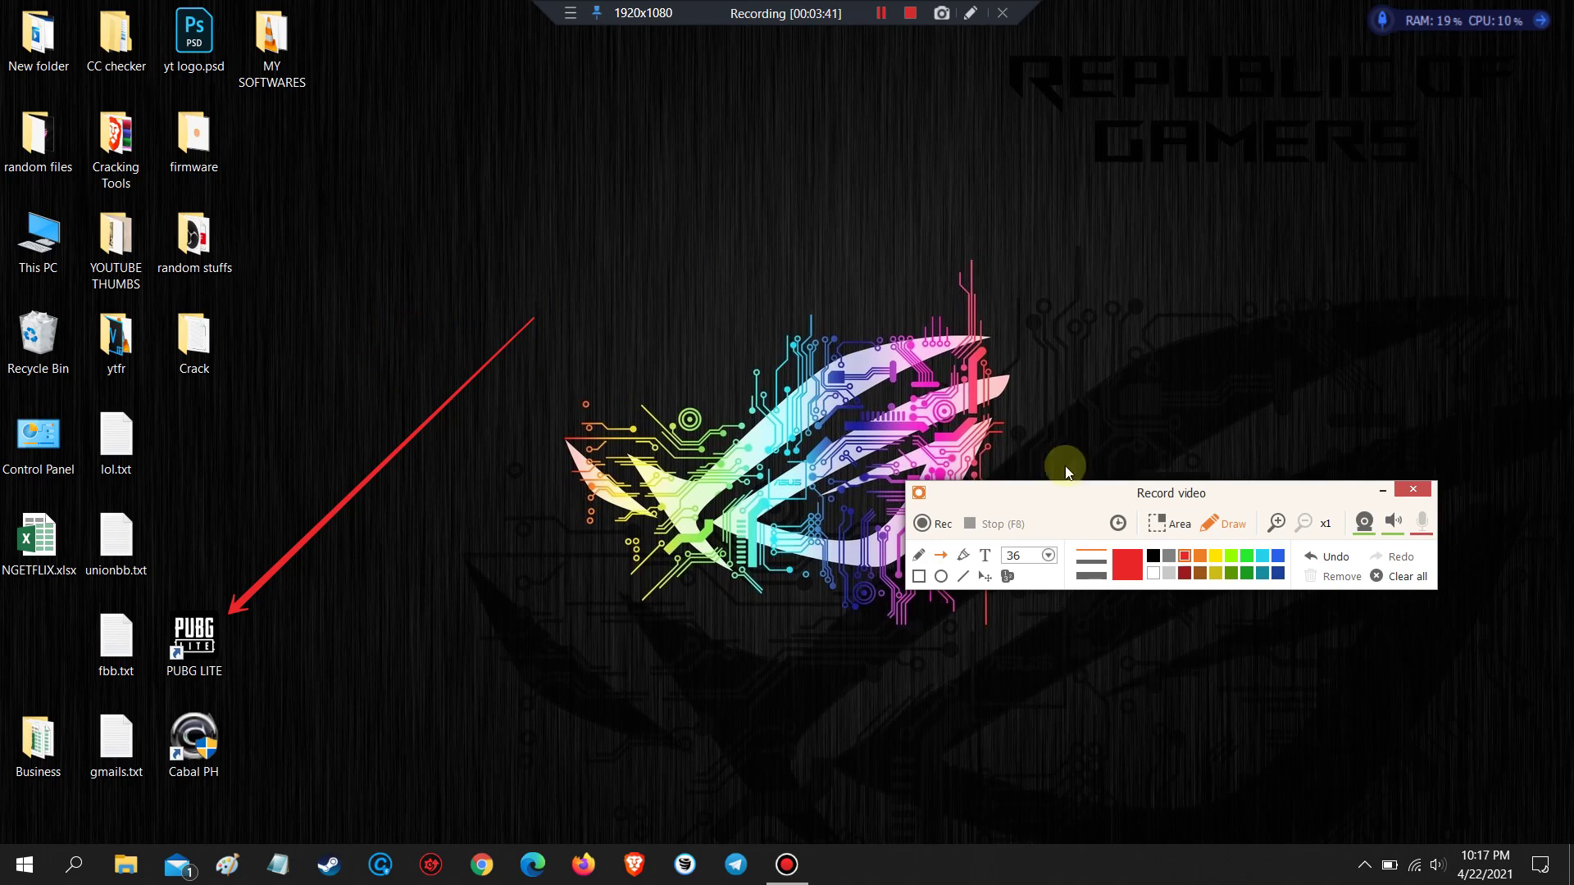
pyautogui.click(919, 576)
pyautogui.moveTo(173, 626); pyautogui.dragTo(241, 700)
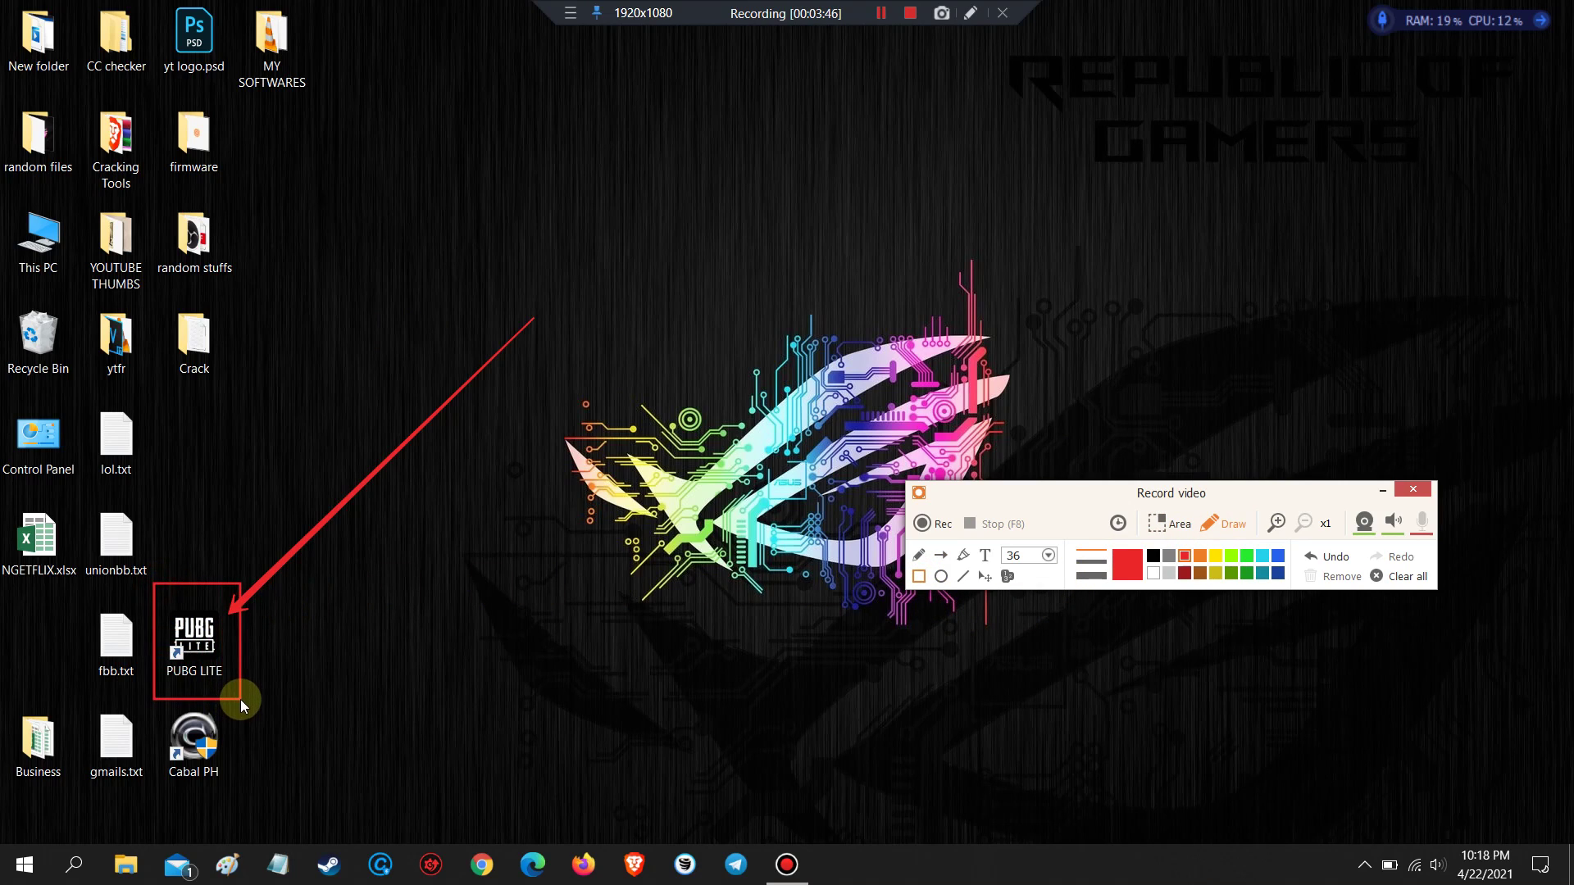
# Step: Circle the Cabal PH shortcut in red and draw a diagonal line crossing the arrow
pyautogui.click(941, 576)
pyautogui.moveTo(154, 710)
pyautogui.mouseDown()
pyautogui.moveTo(256, 761)
pyautogui.moveTo(239, 791)
pyautogui.mouseUp()
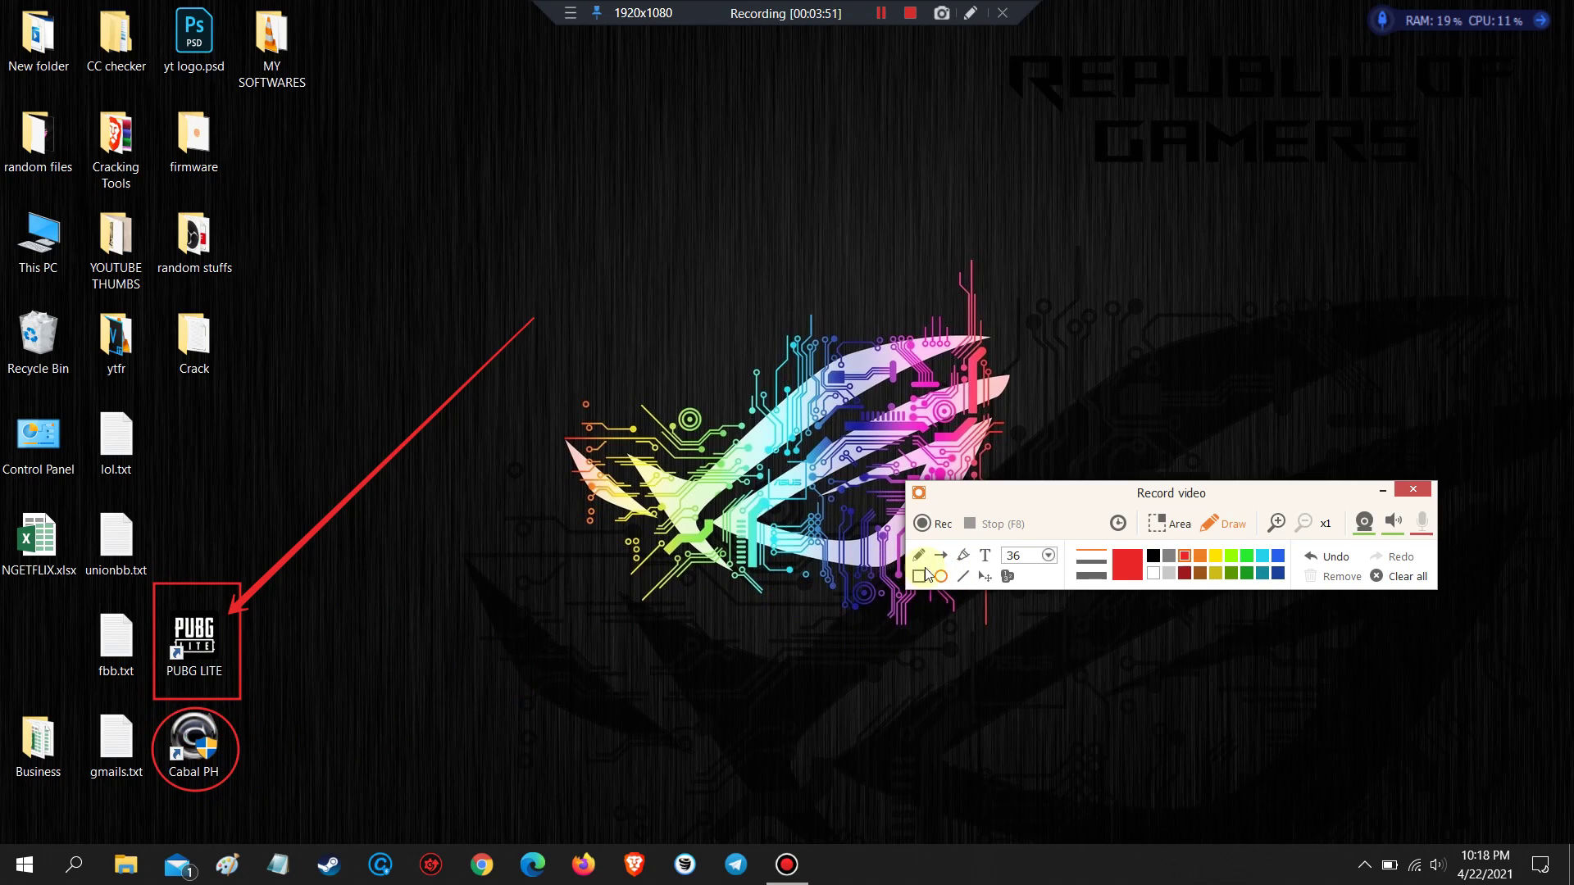
pyautogui.click(963, 576)
pyautogui.moveTo(314, 331); pyautogui.dragTo(554, 664)
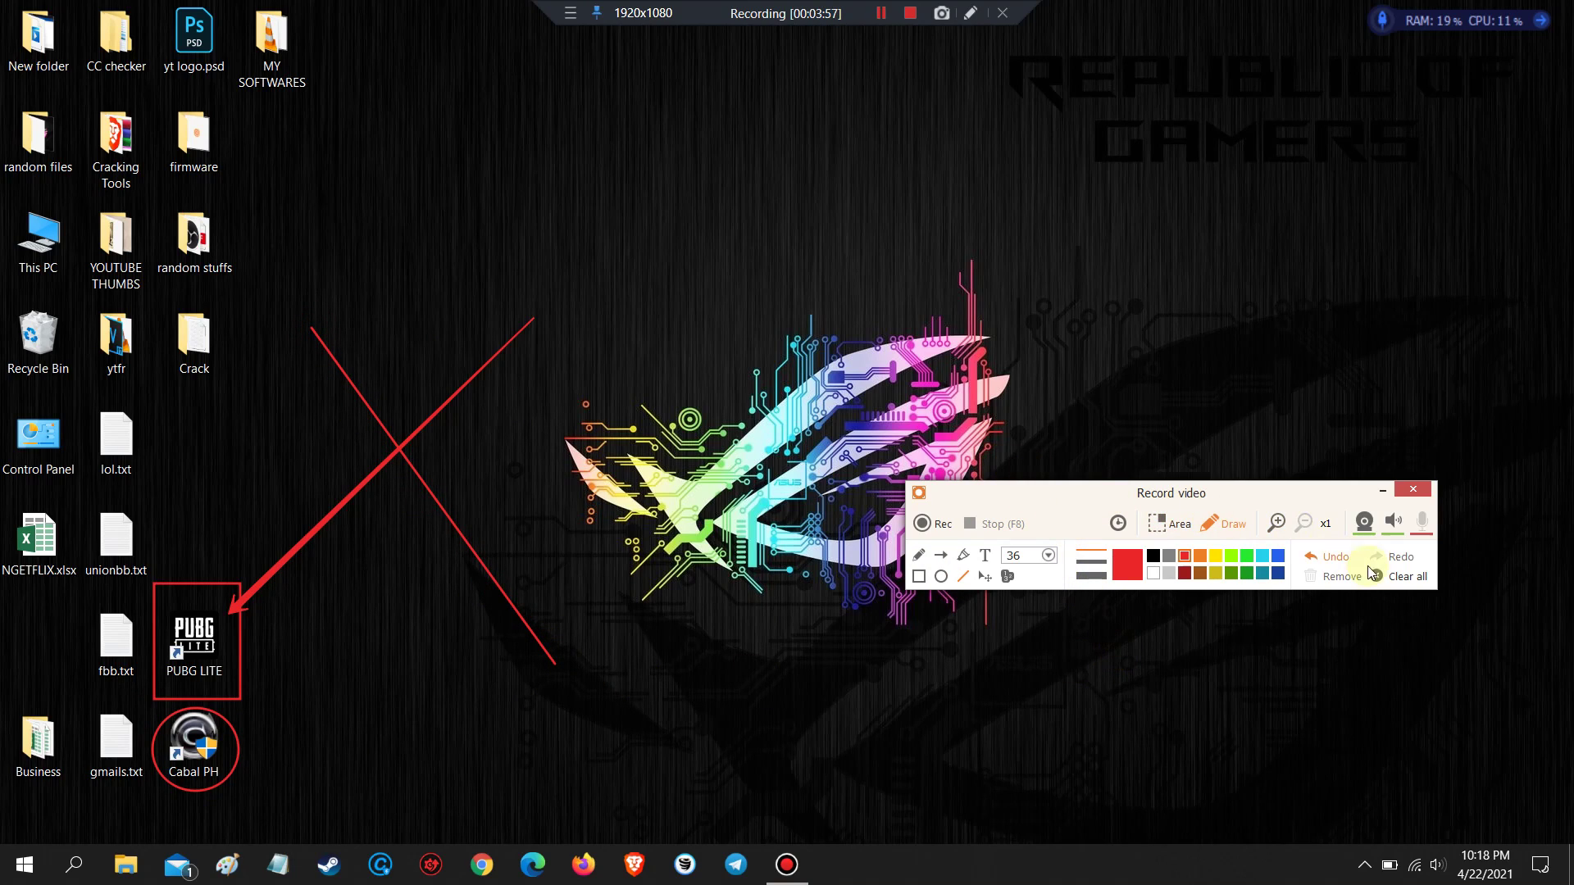
# Step: Clear all drawings and add the red text "welcome" at size 28 on the desktop
pyautogui.click(1393, 577)
pyautogui.click(986, 557)
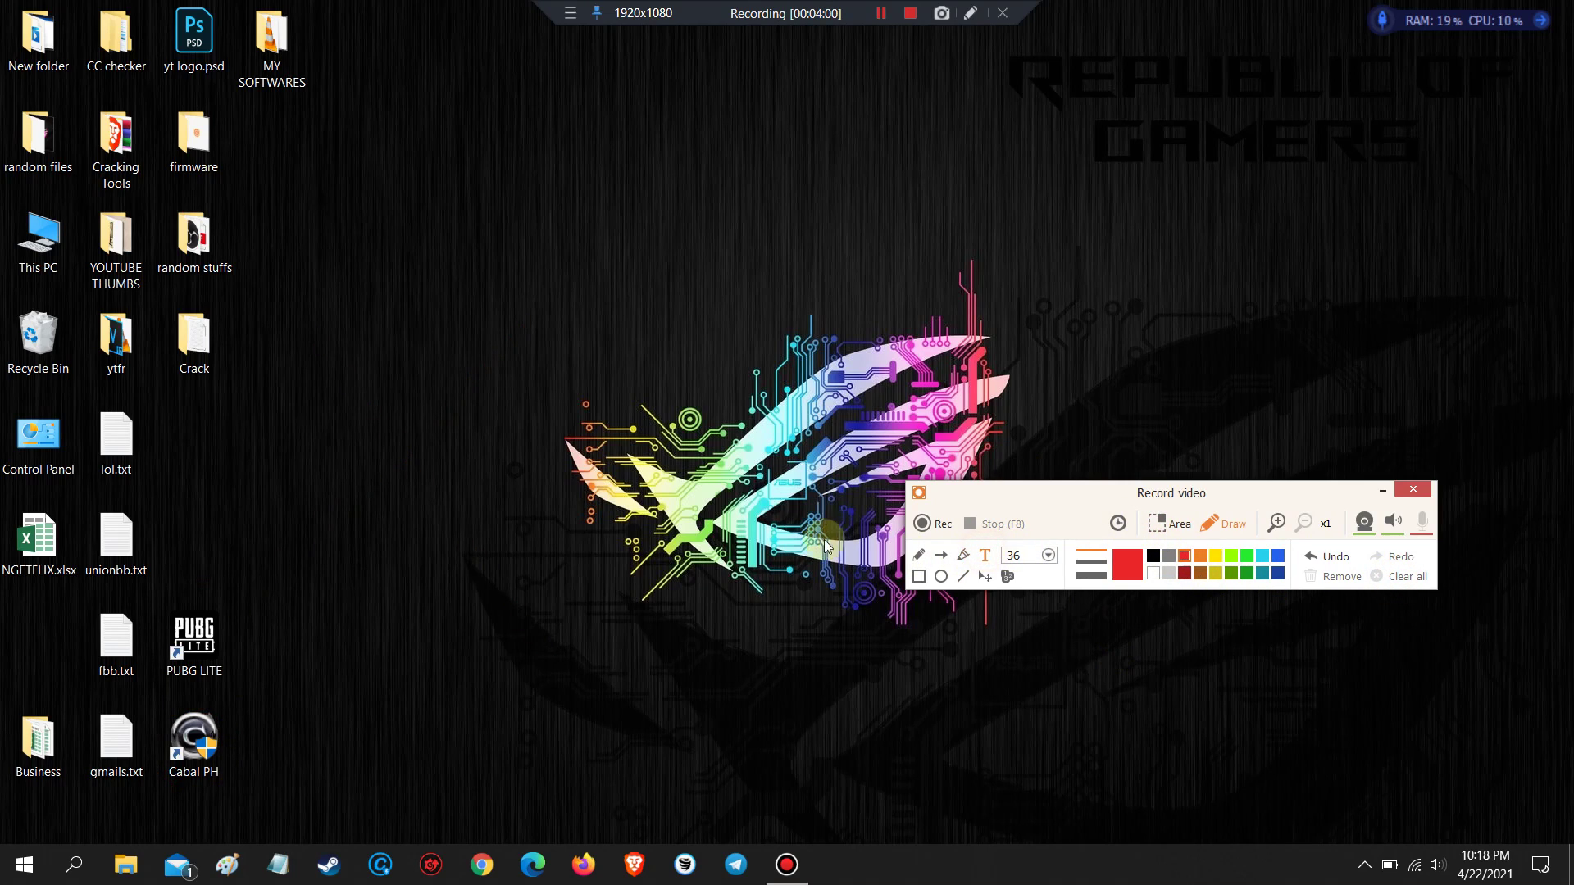
pyautogui.click(1048, 557)
pyautogui.click(1020, 686)
pyautogui.write('welcome')
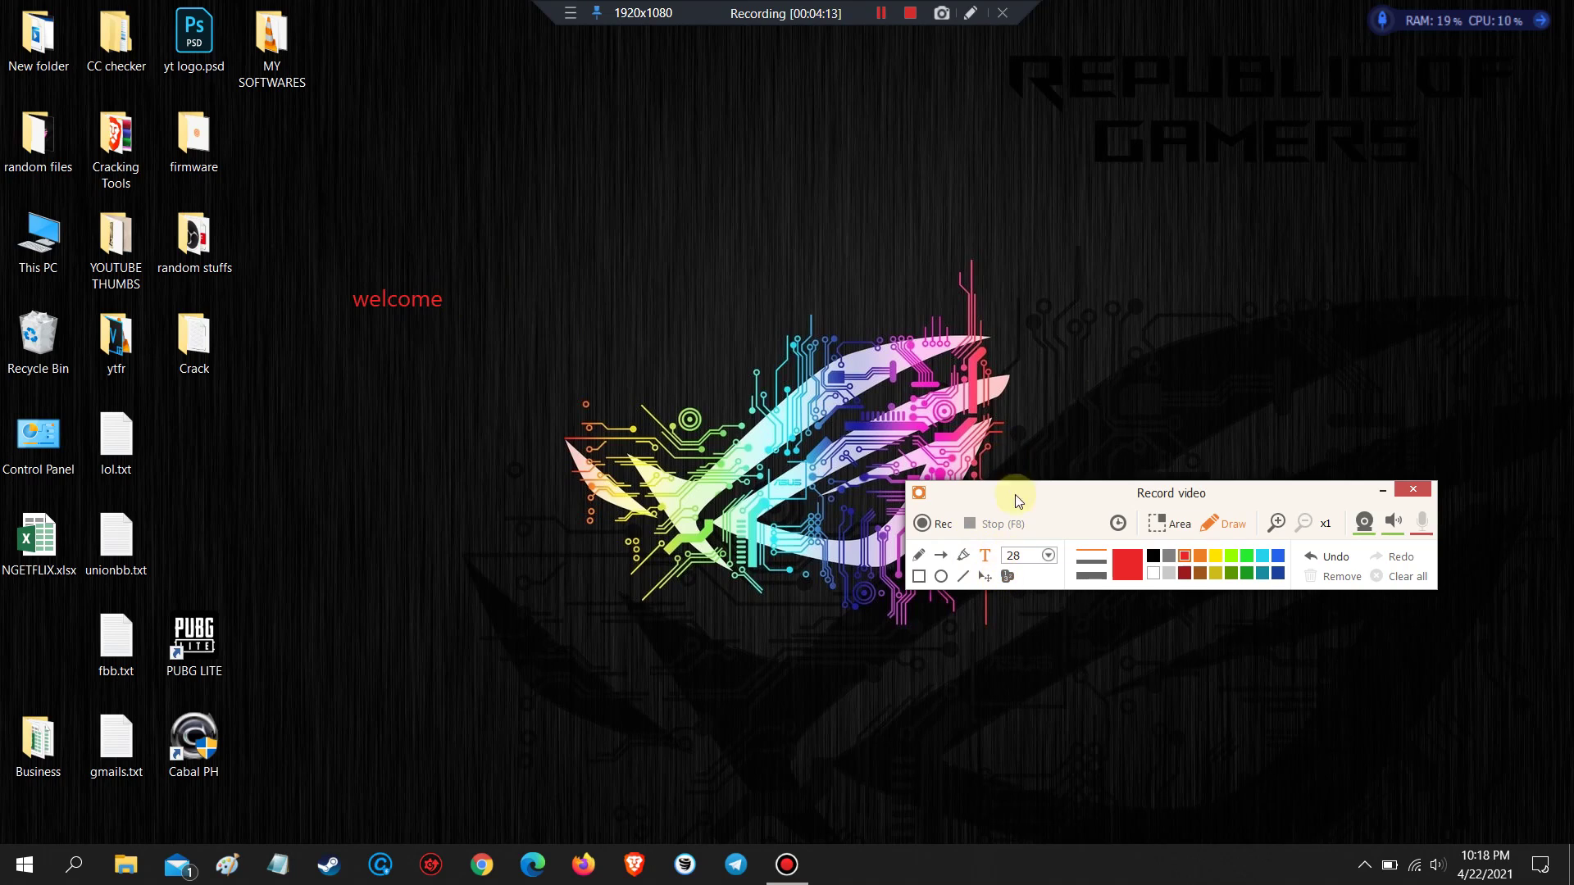
# Step: Clear the text annotation from the screen and close the video recording controls
pyautogui.click(1227, 522)
pyautogui.click(1227, 525)
pyautogui.click(1384, 577)
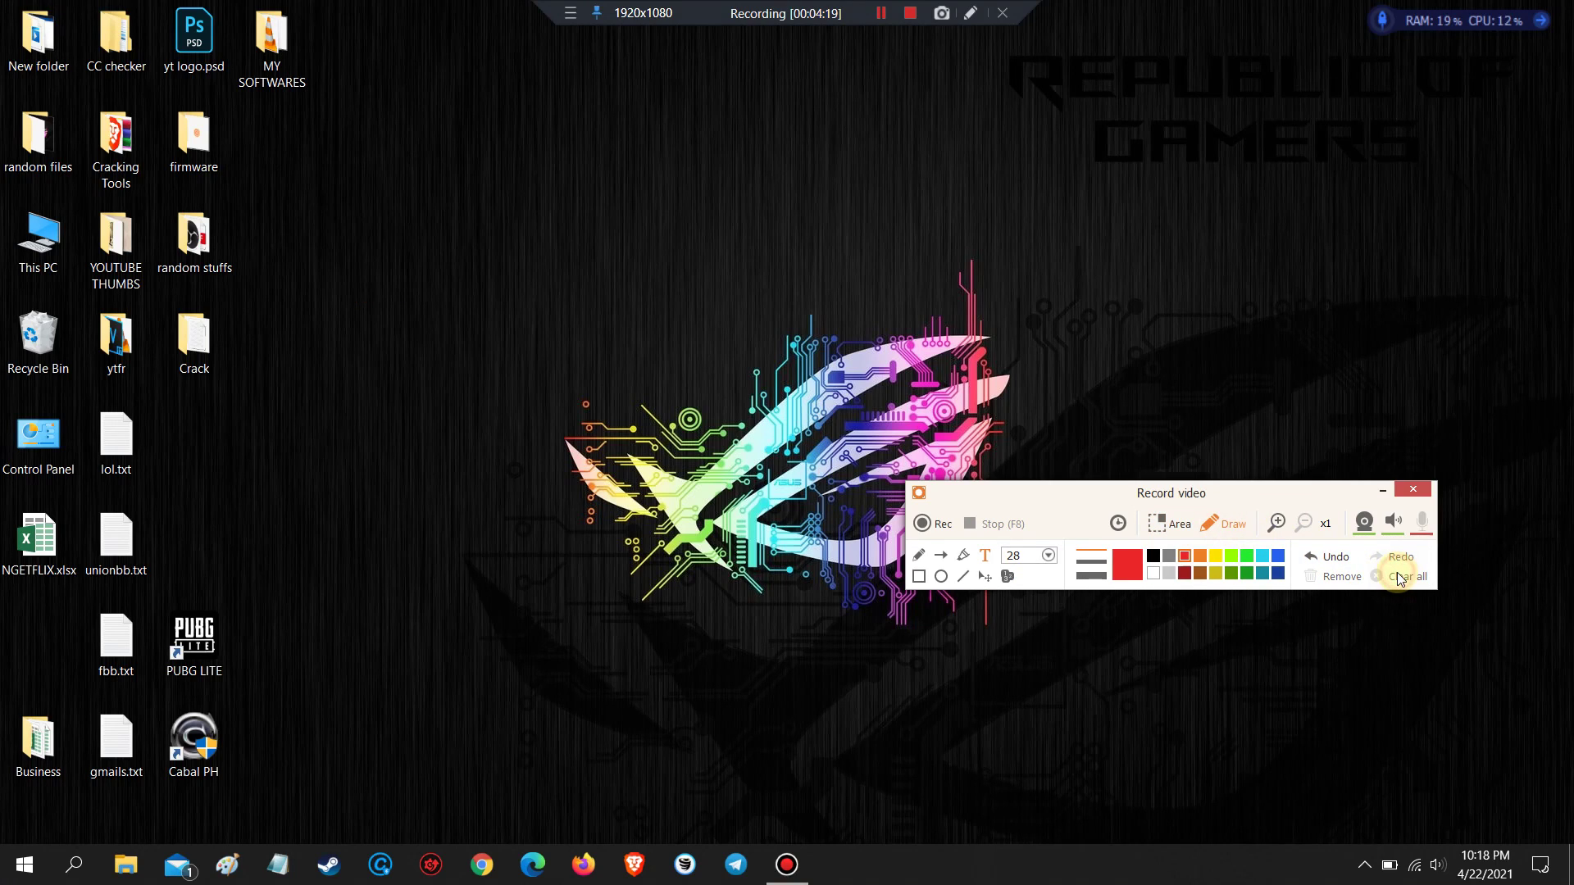
pyautogui.moveTo(1239, 496); pyautogui.dragTo(1050, 461)
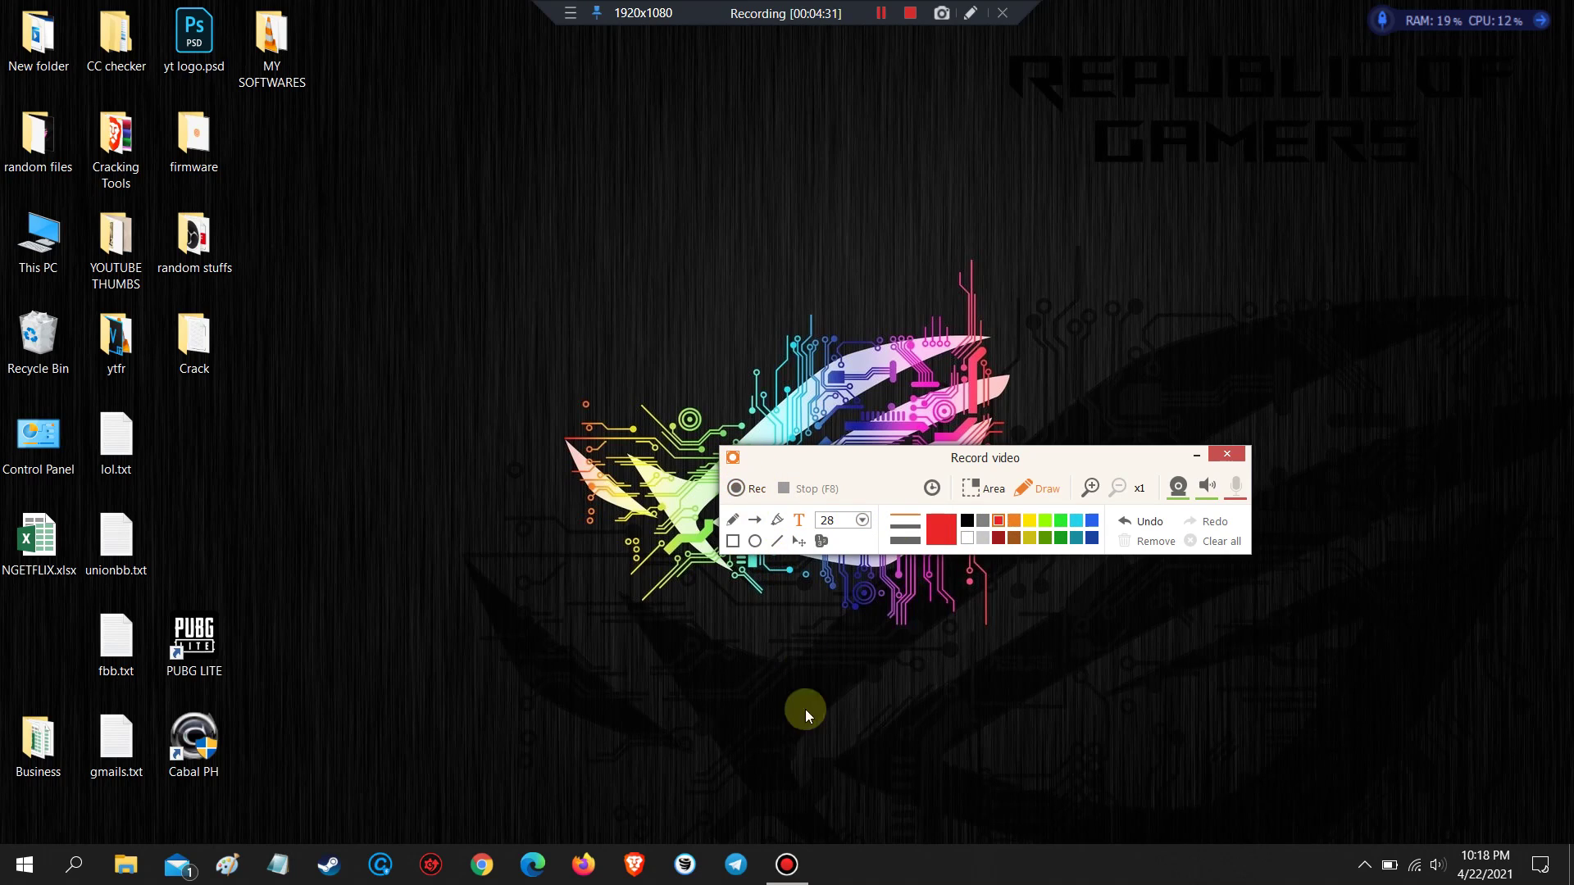
pyautogui.click(1227, 454)
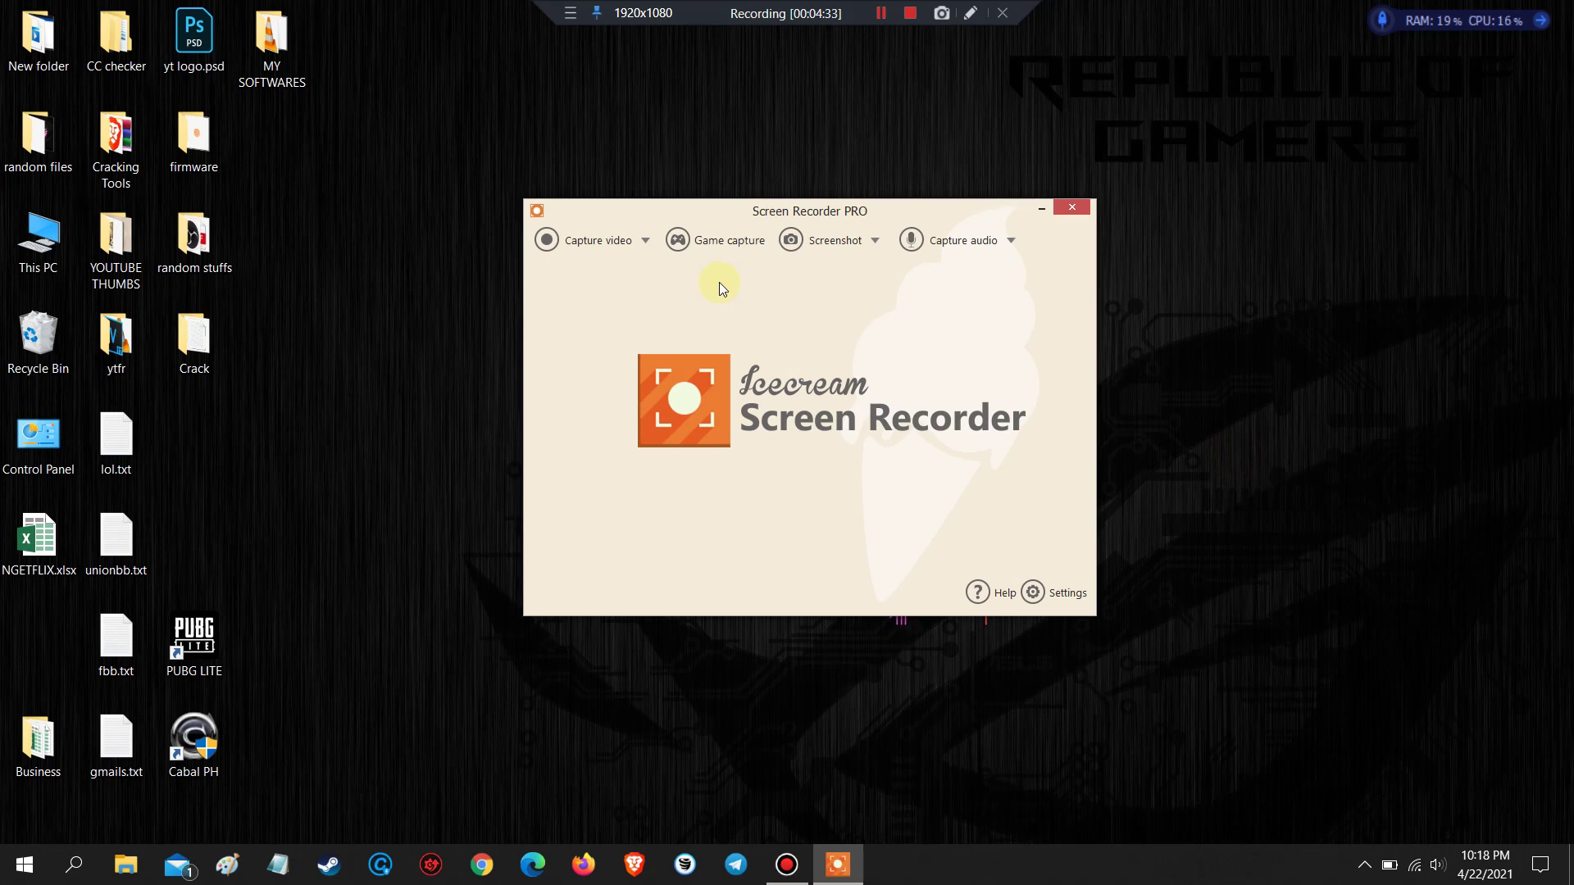
# Step: Examine Icecream Screen Recorder's system, save location, video, audio and hotkey settings, and close the recorder without saving changes
pyautogui.click(1056, 595)
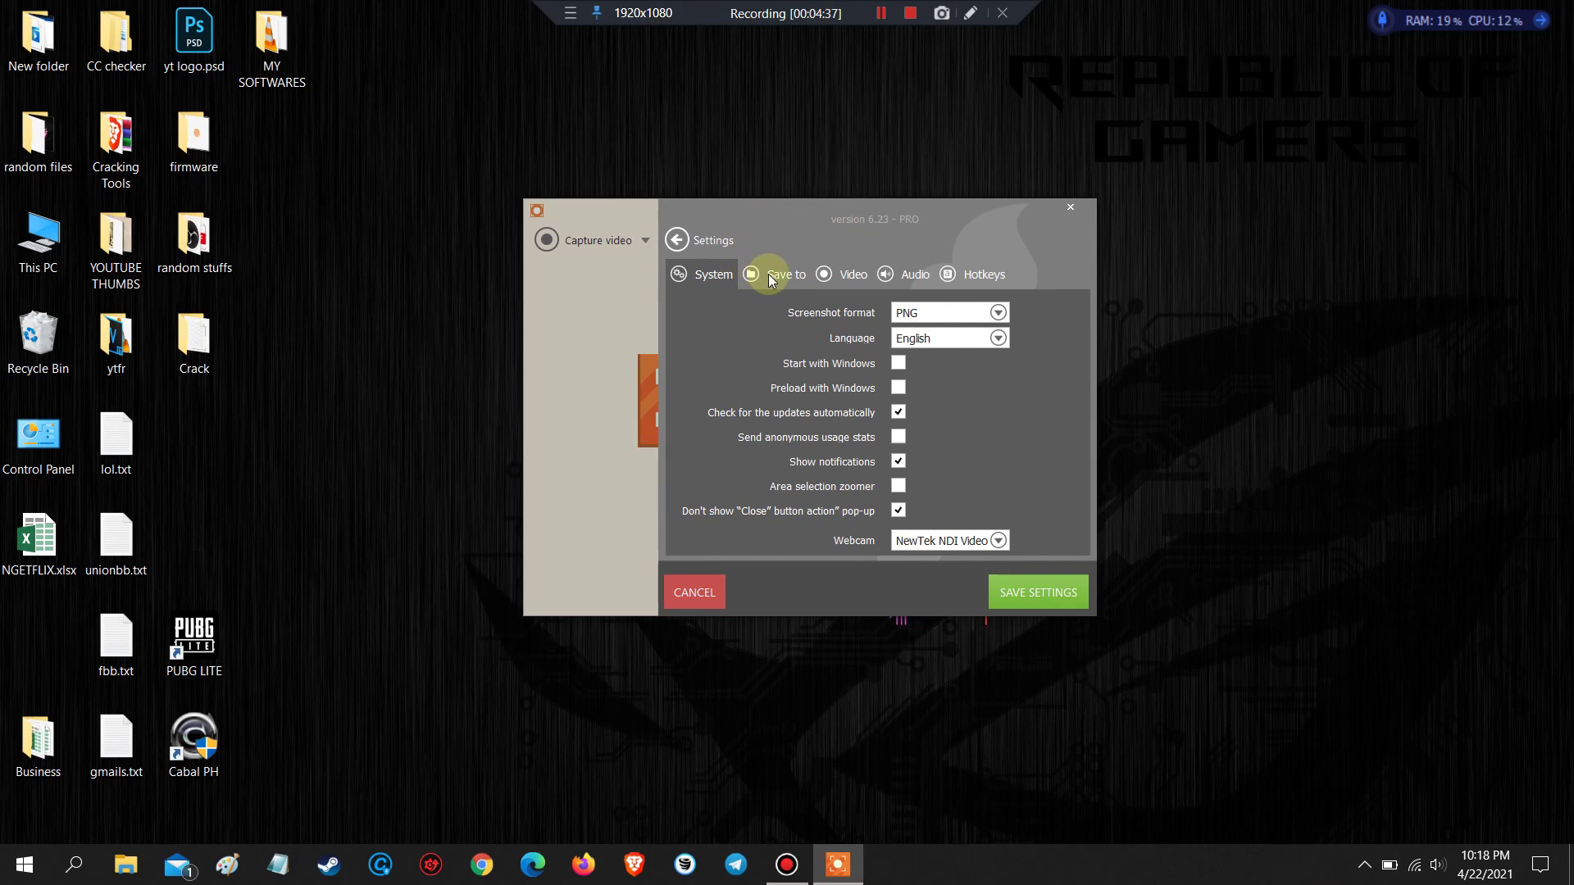
pyautogui.click(797, 282)
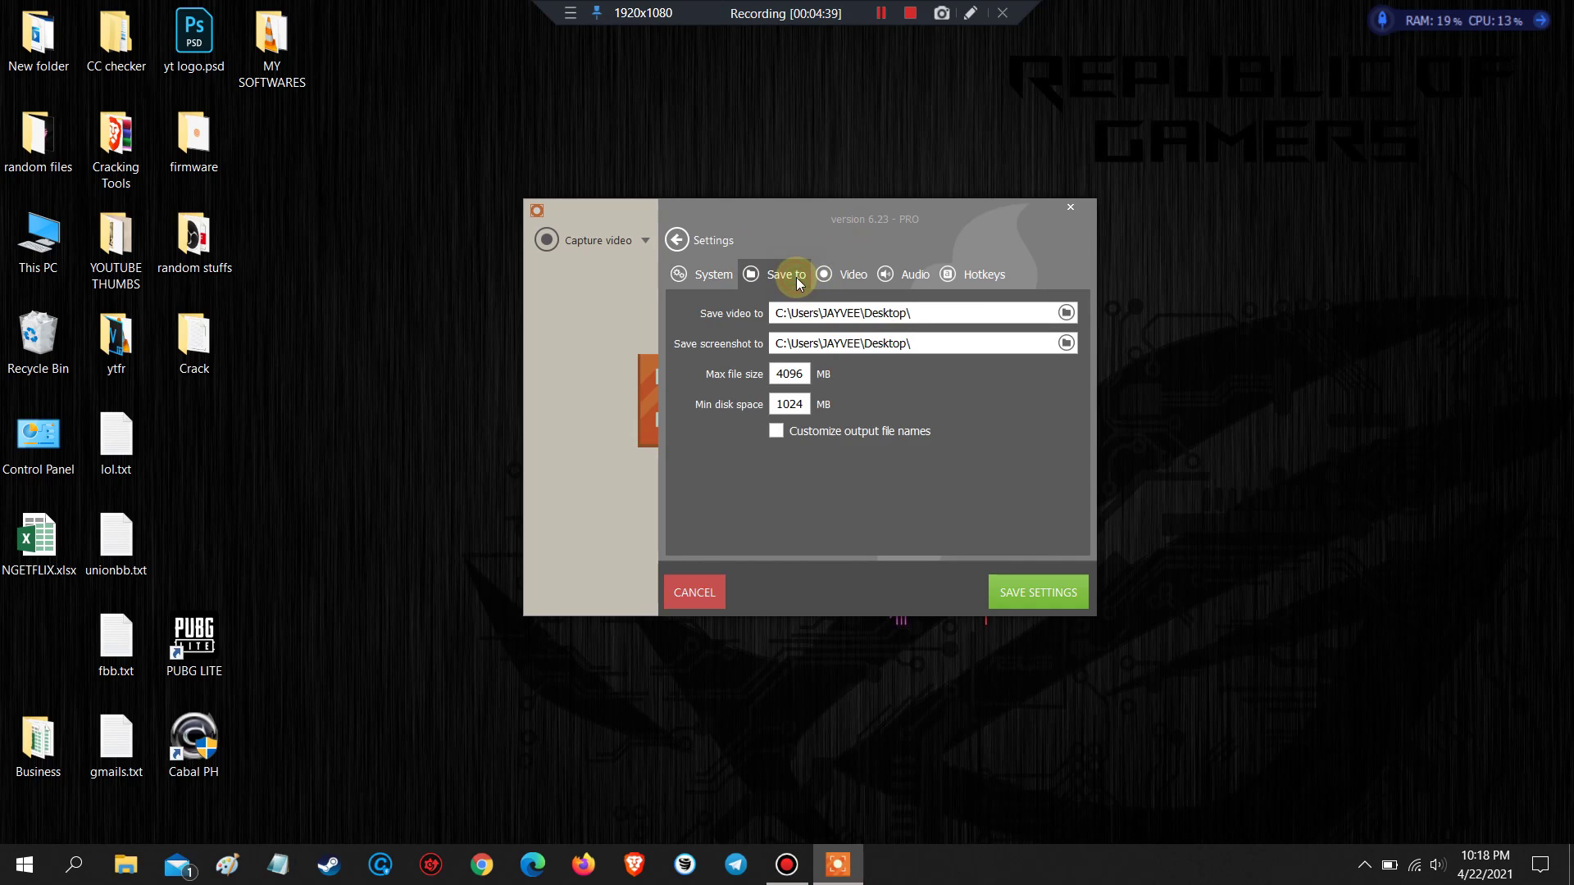
pyautogui.click(835, 277)
pyautogui.click(767, 279)
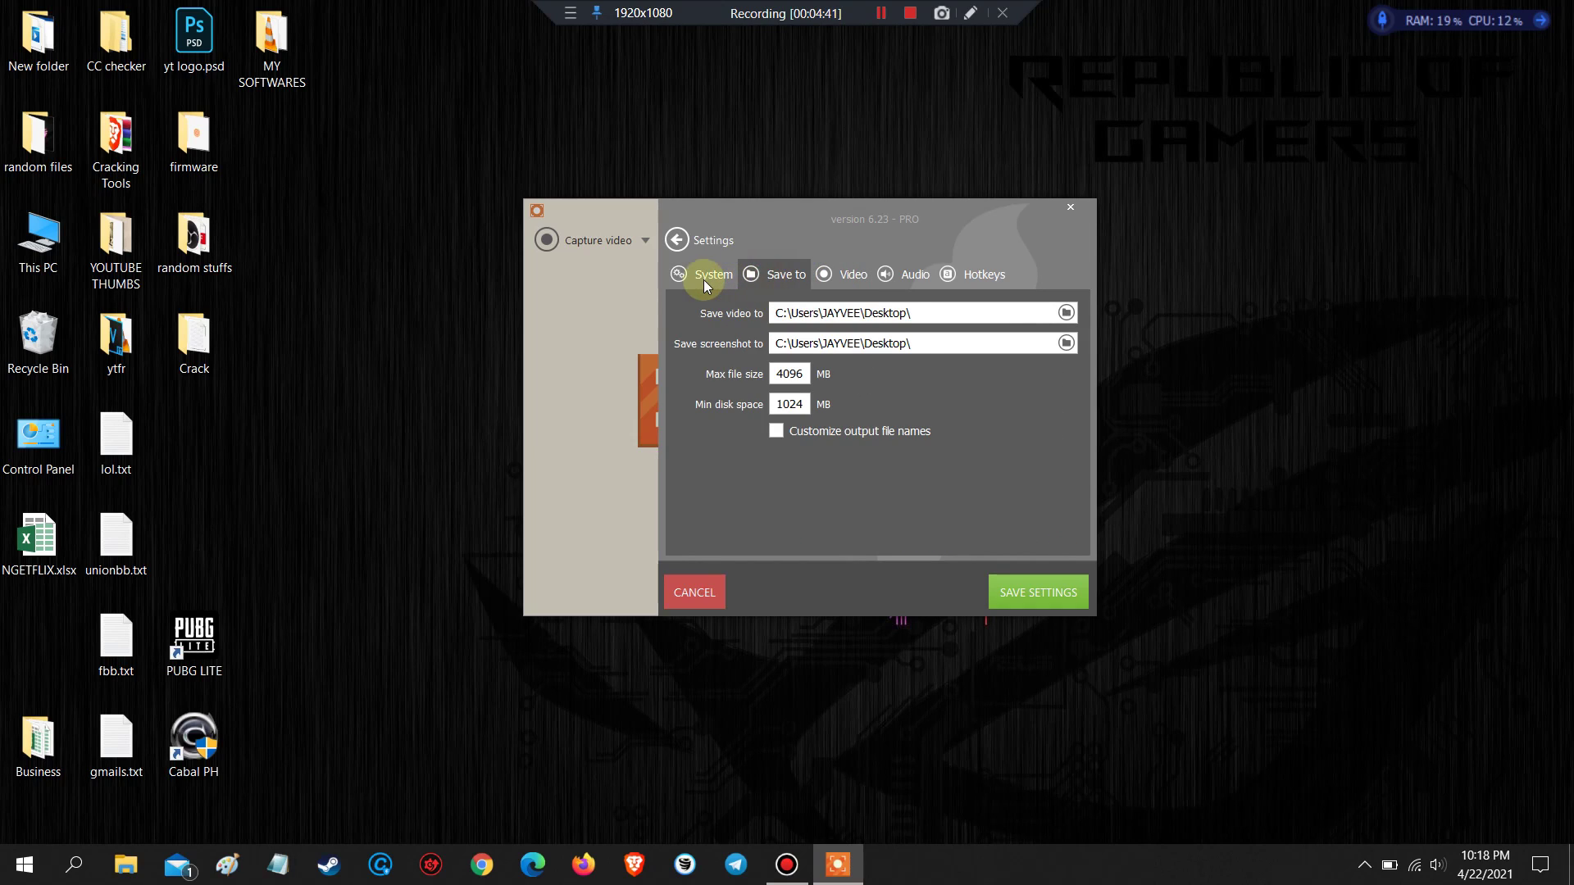
pyautogui.click(703, 279)
pyautogui.click(779, 275)
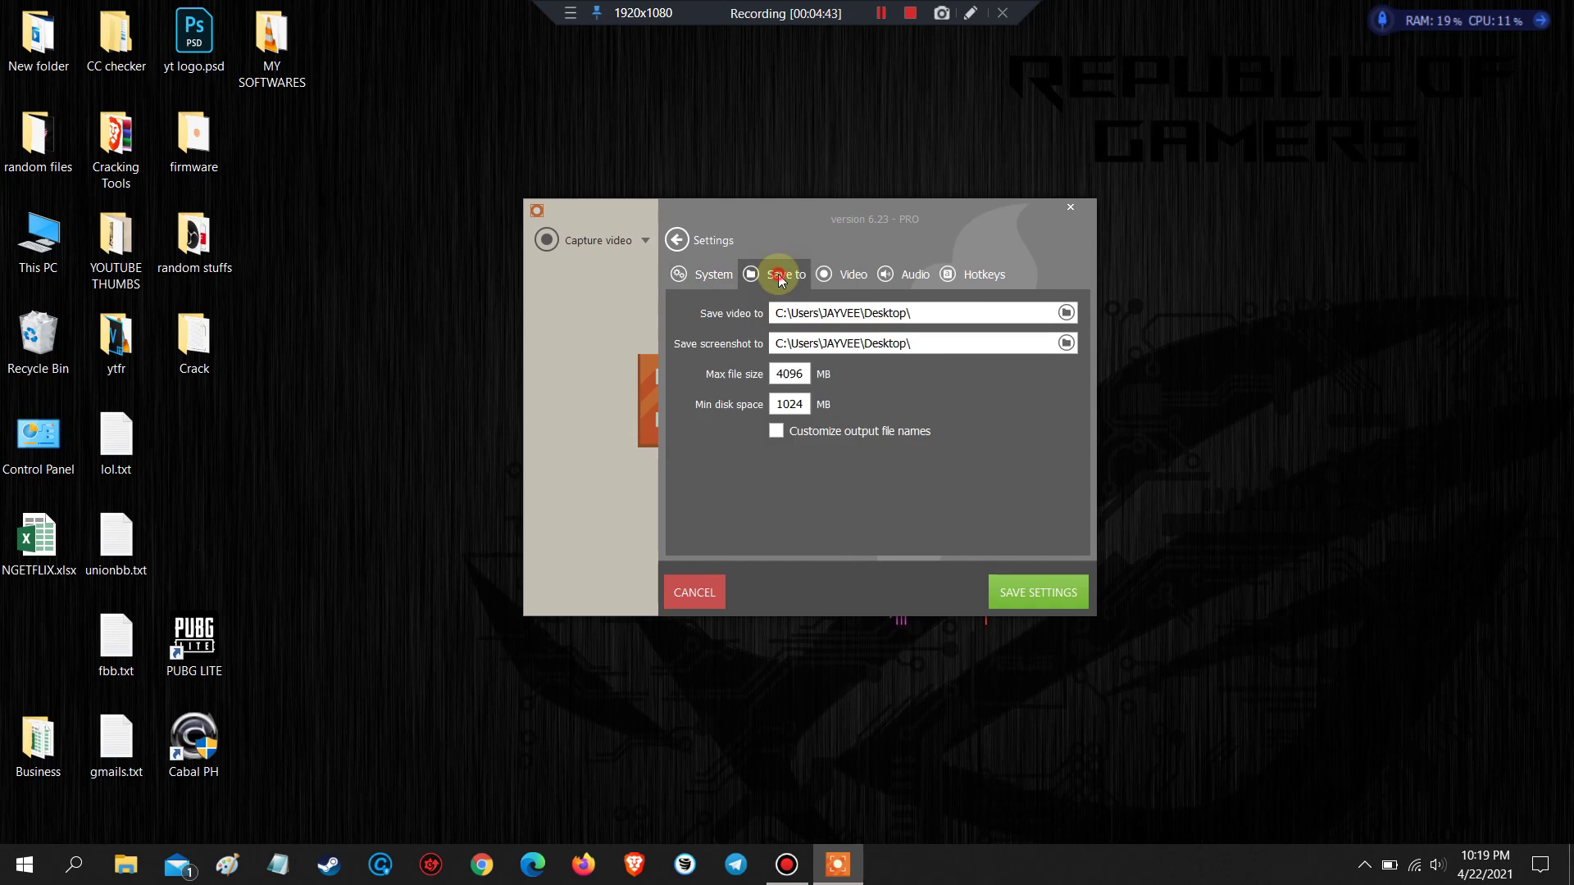
pyautogui.click(848, 280)
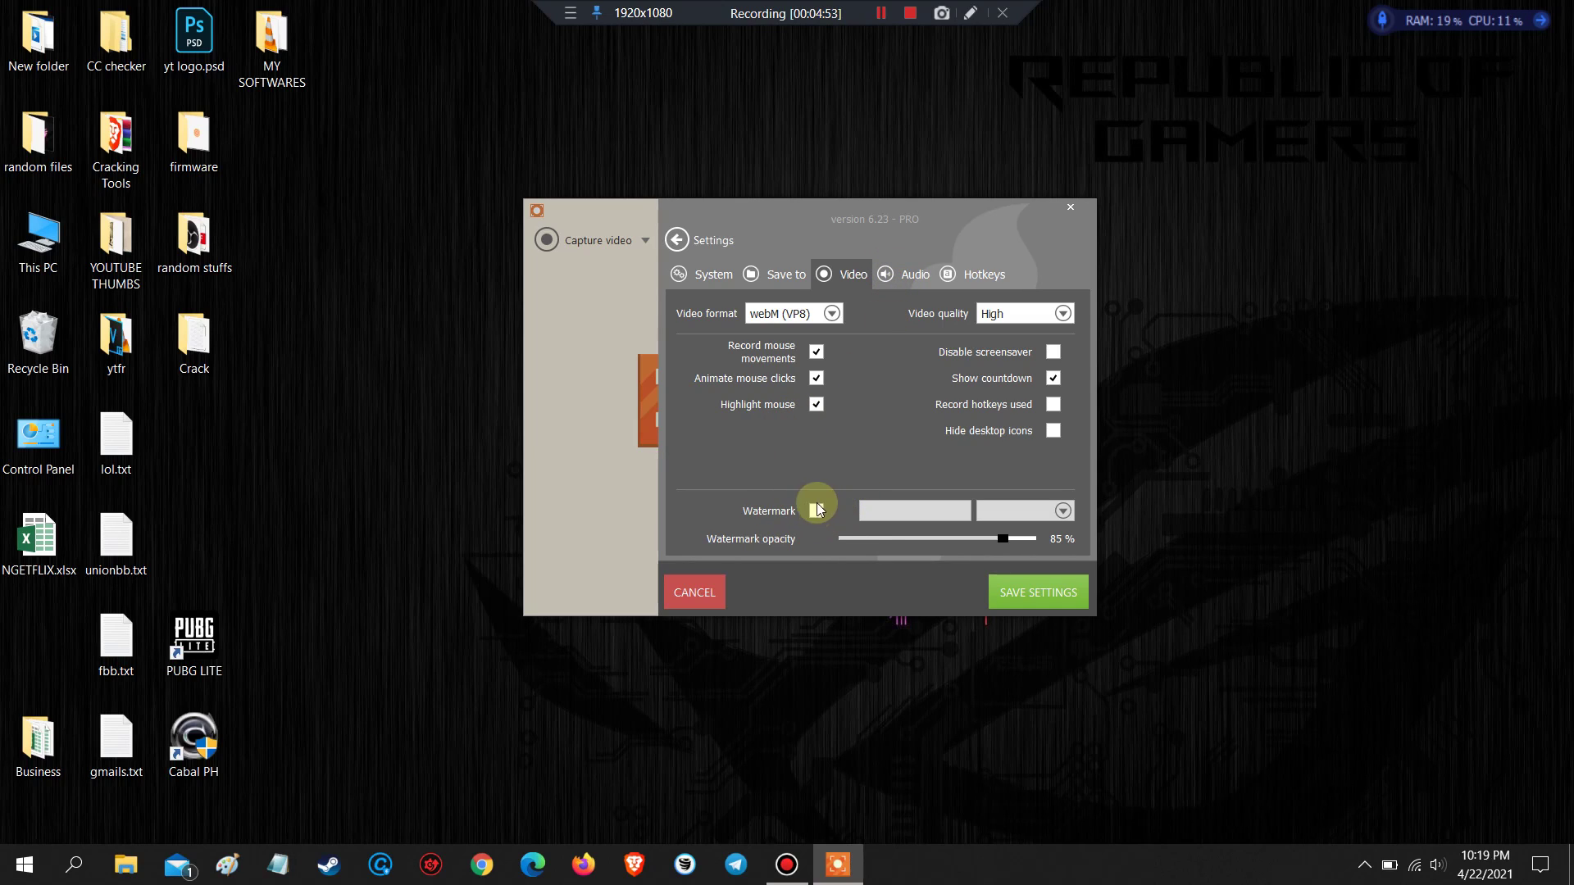
pyautogui.click(915, 281)
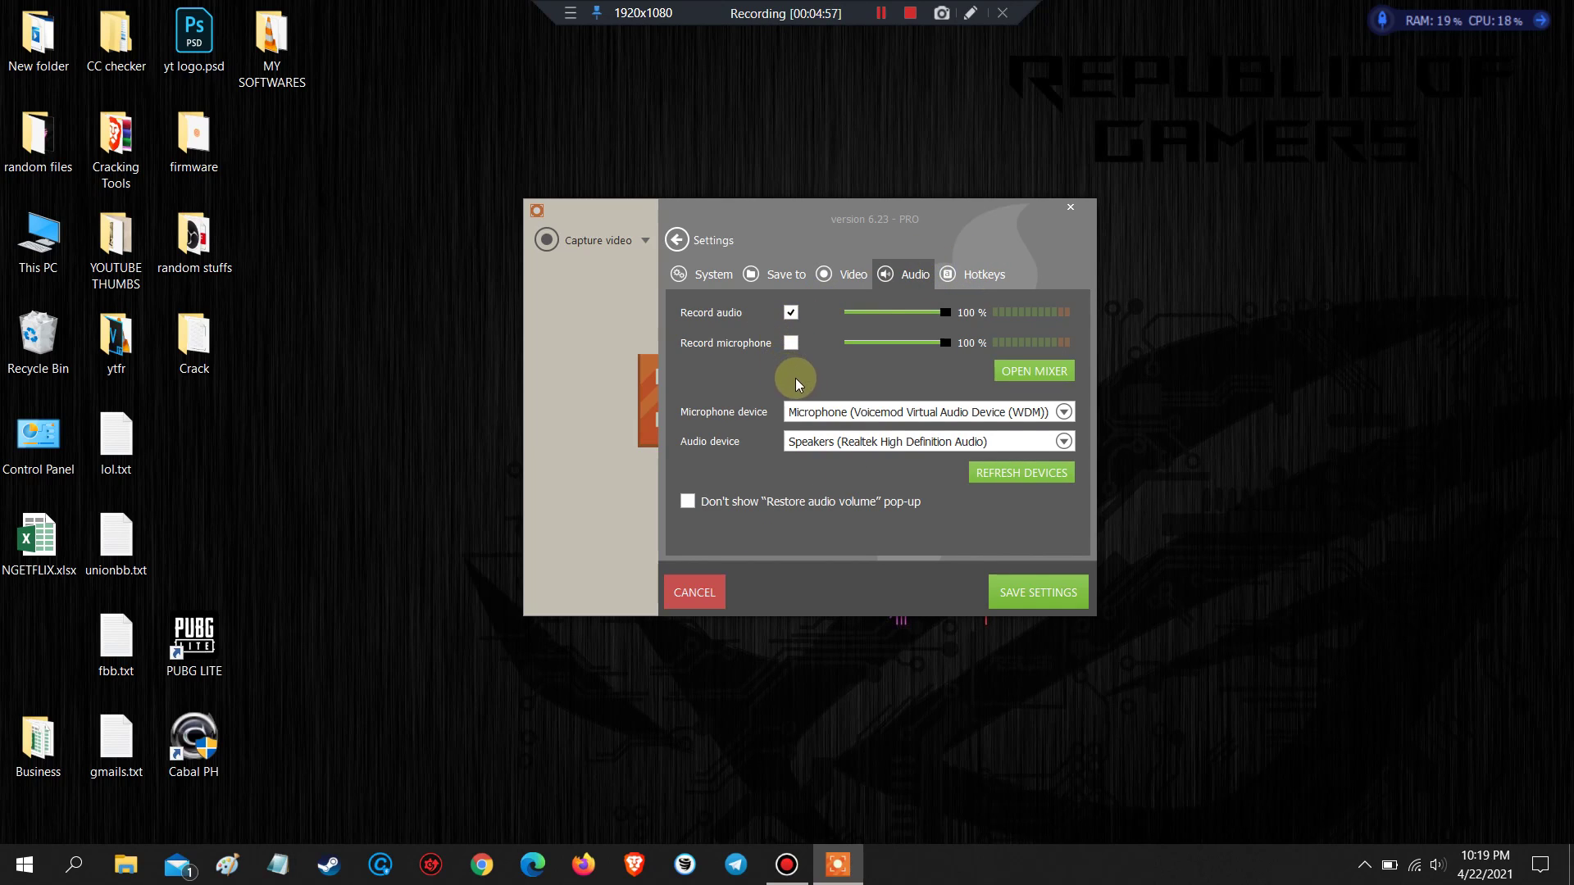
pyautogui.click(977, 277)
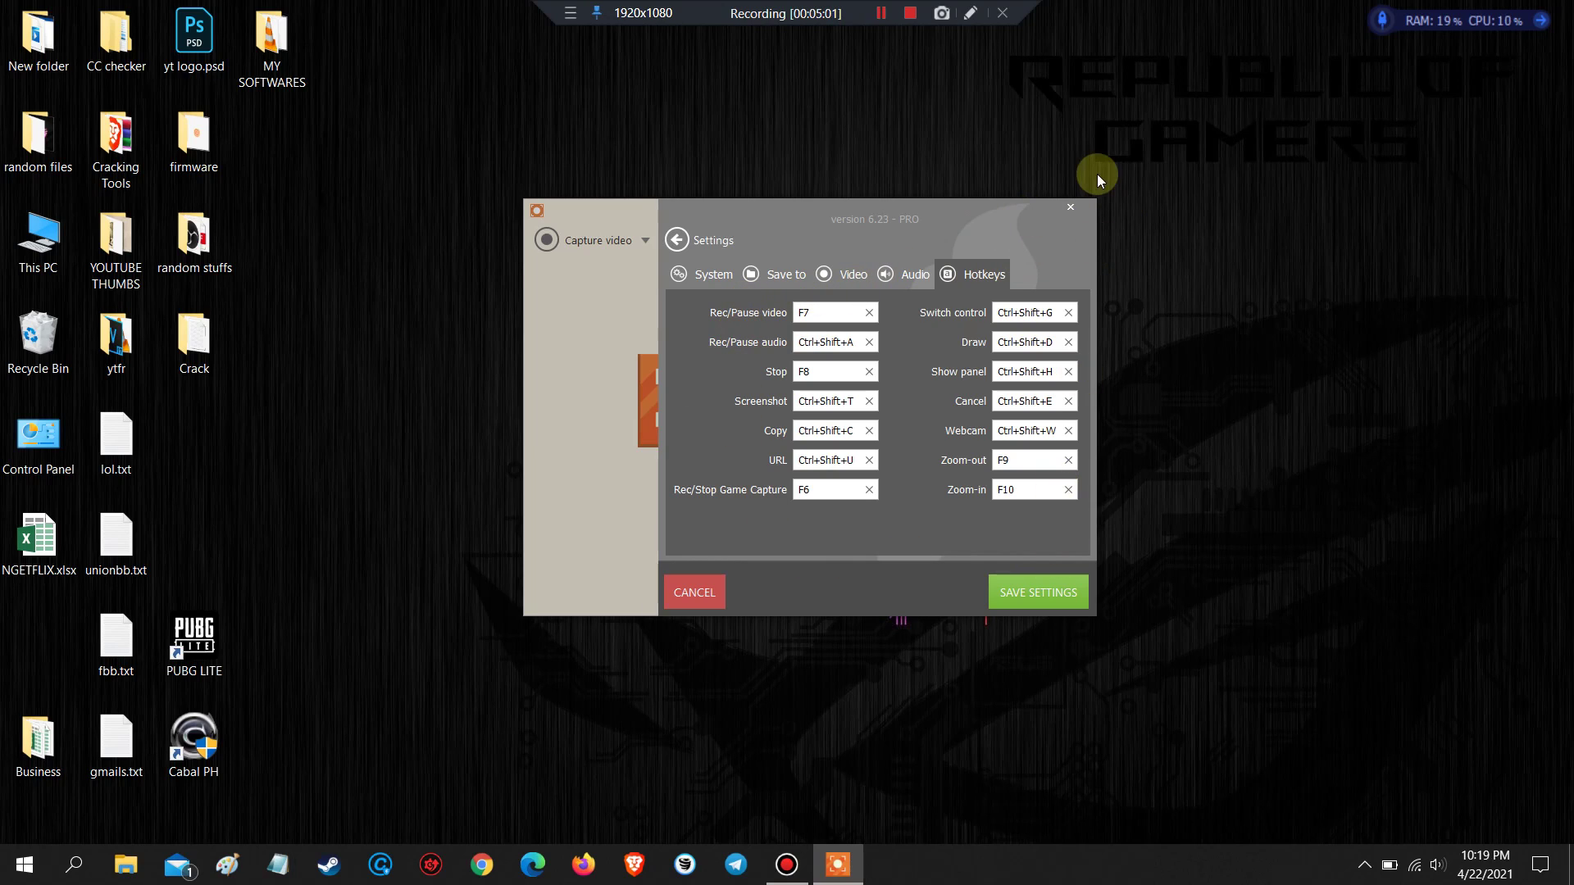
pyautogui.click(1071, 209)
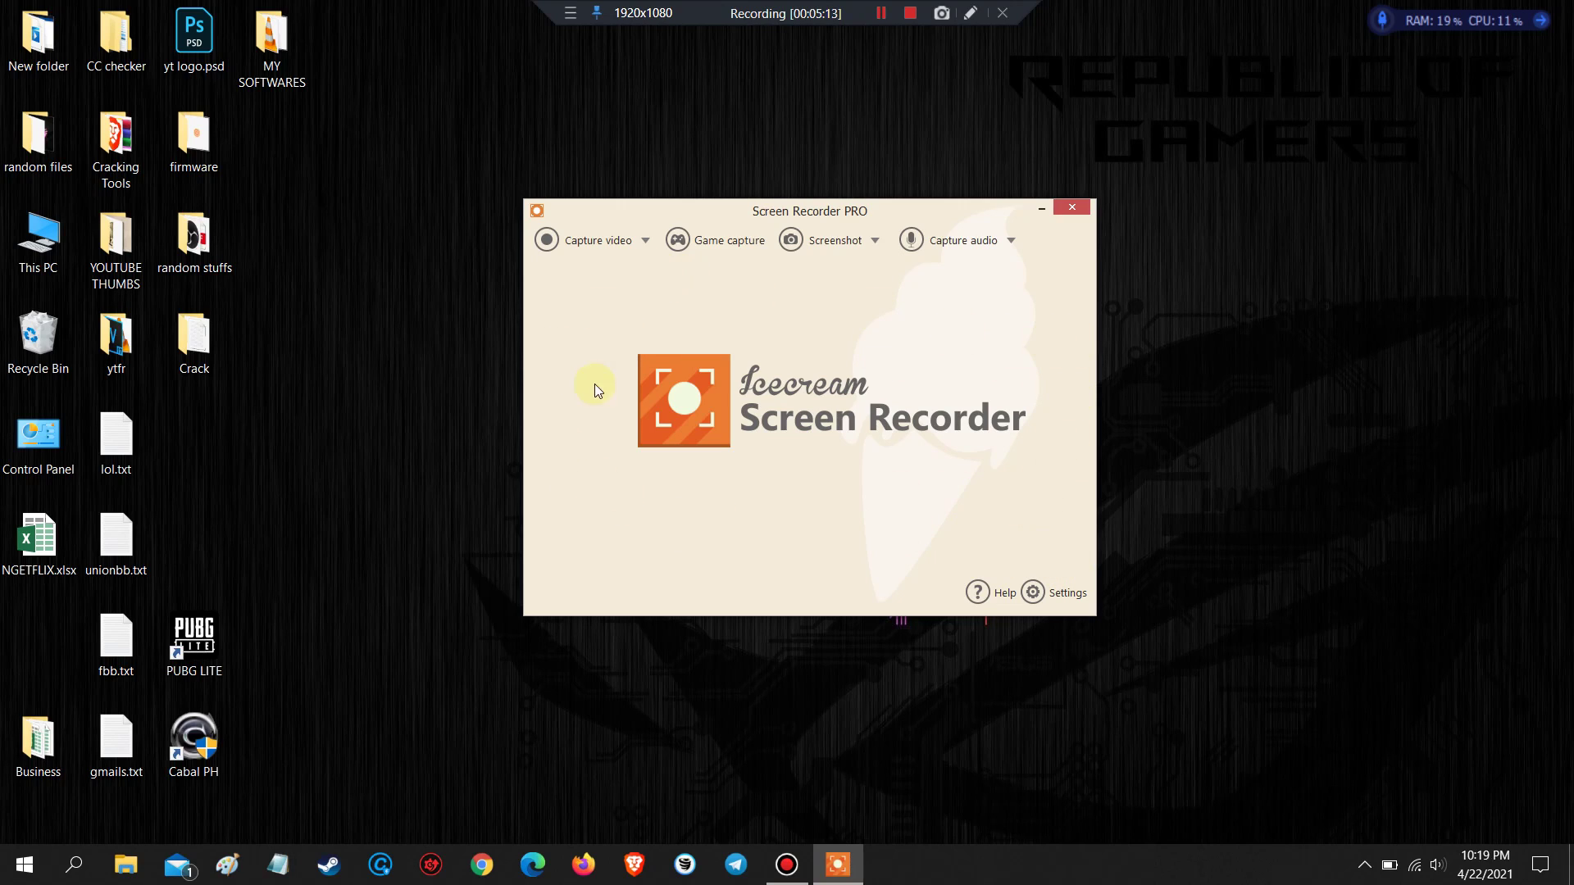
pyautogui.click(1070, 210)
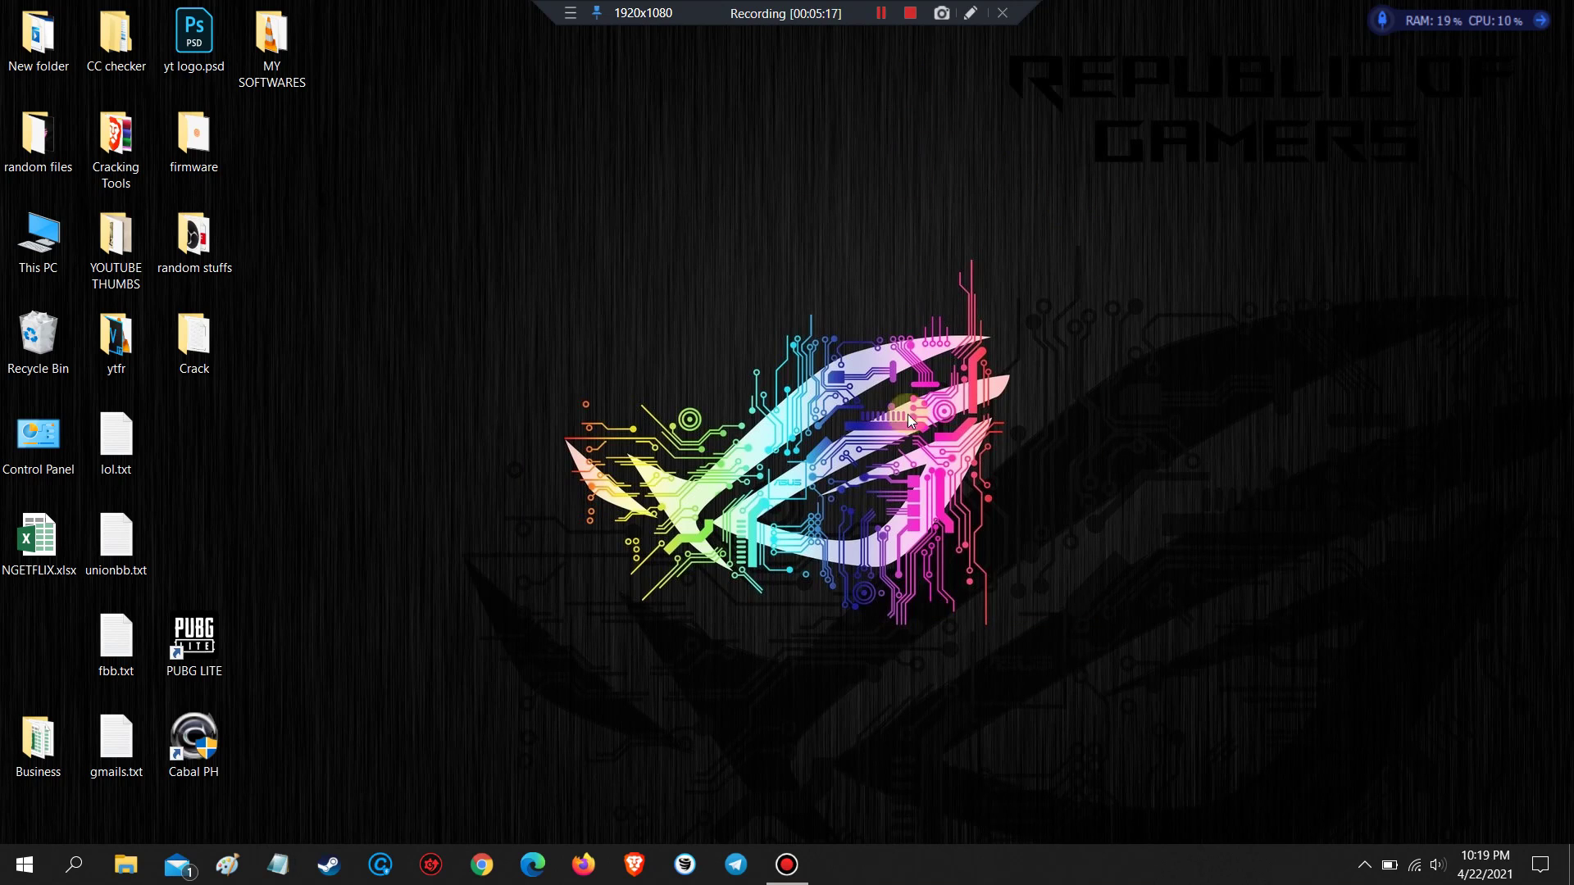
# Step: Switch to Bandicam and move its window nearer the middle of the desktop
pyautogui.click(786, 864)
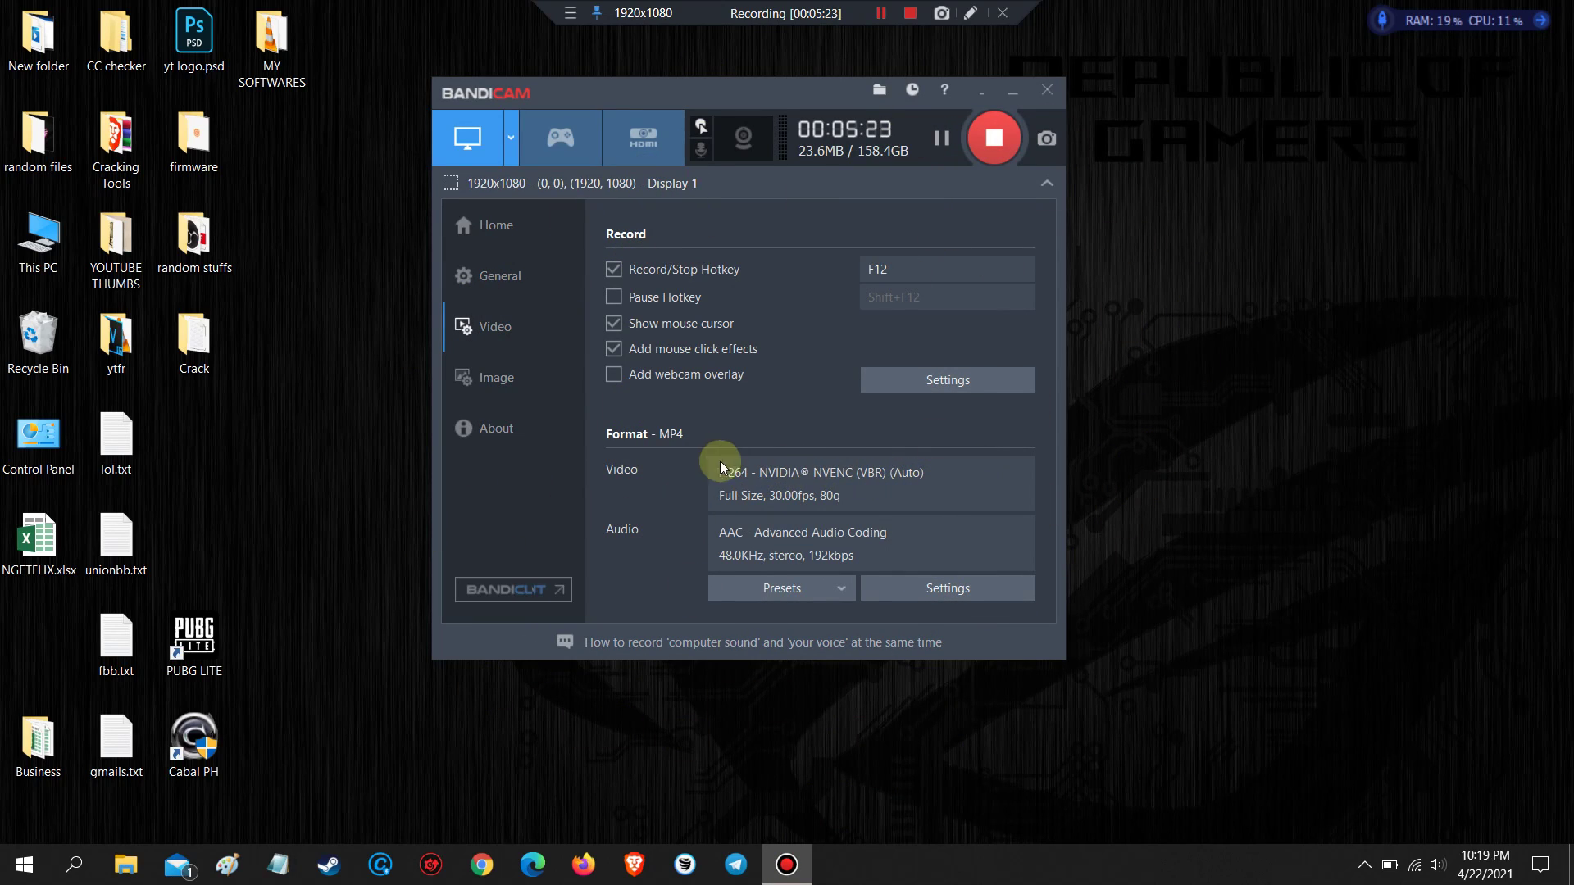
pyautogui.moveTo(763, 80); pyautogui.dragTo(815, 105)
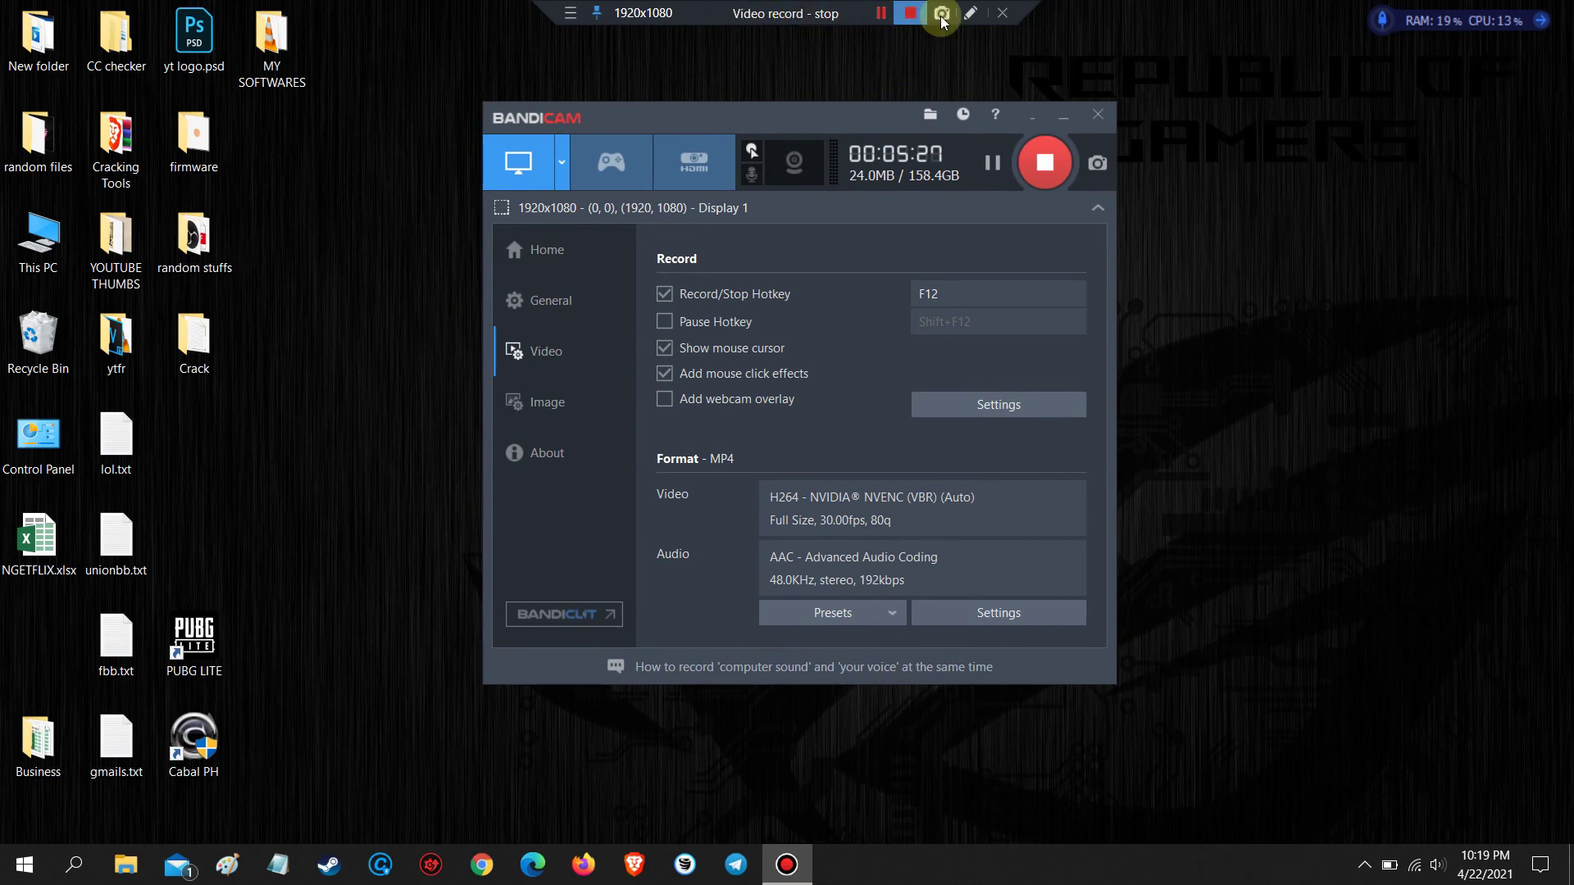
pyautogui.moveTo(692, 120); pyautogui.dragTo(692, 130)
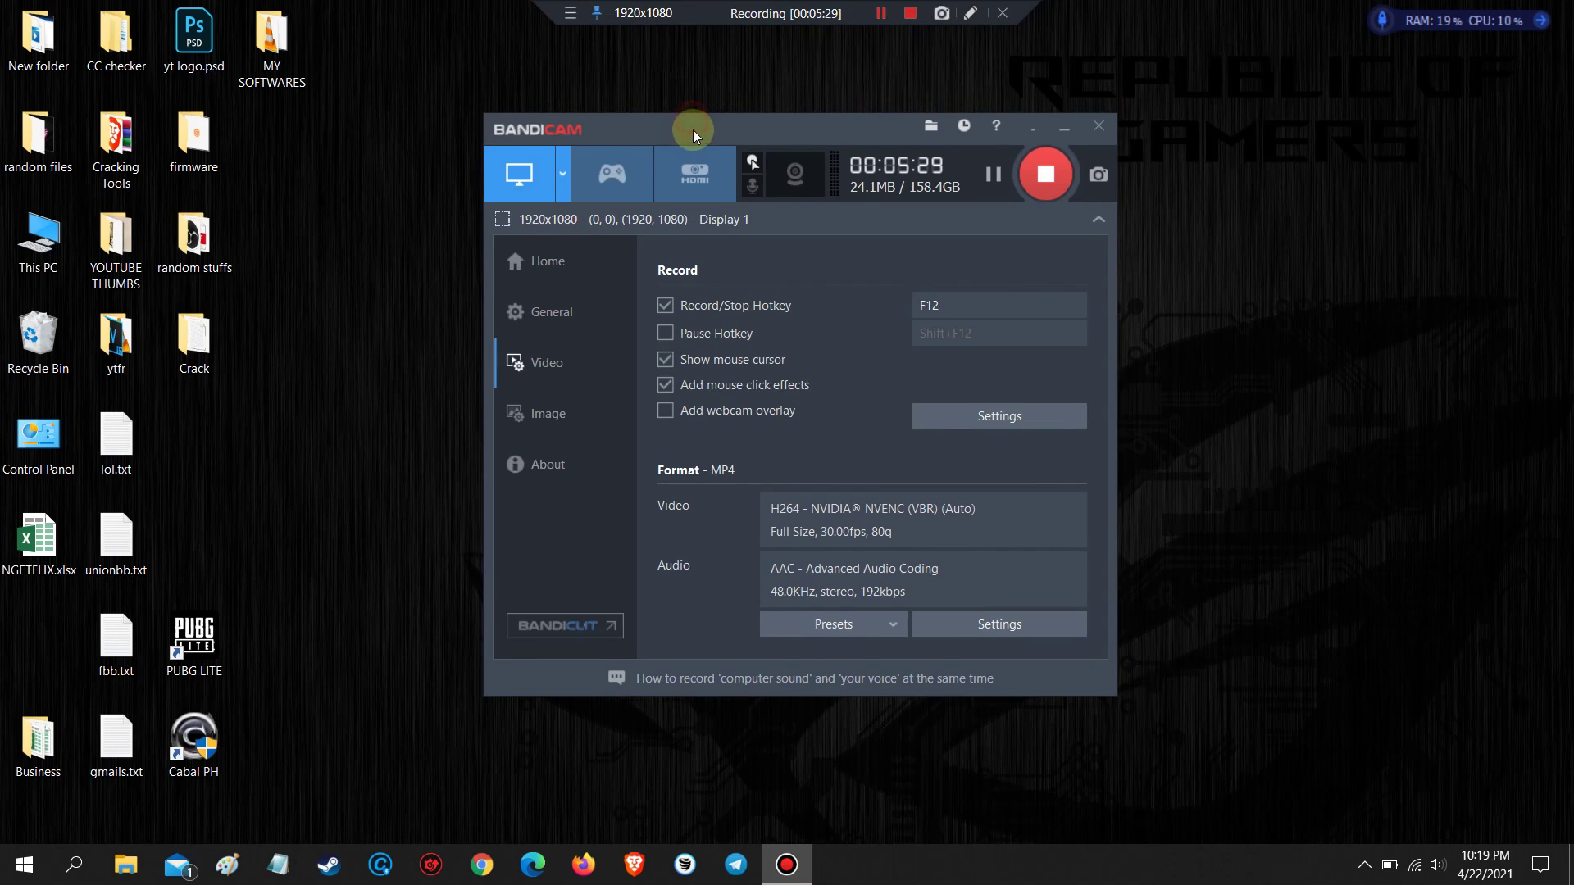
# Step: View the Home page's screen recording modes and try to leave fullscreen mode, declining to stop the current recording
pyautogui.click(554, 261)
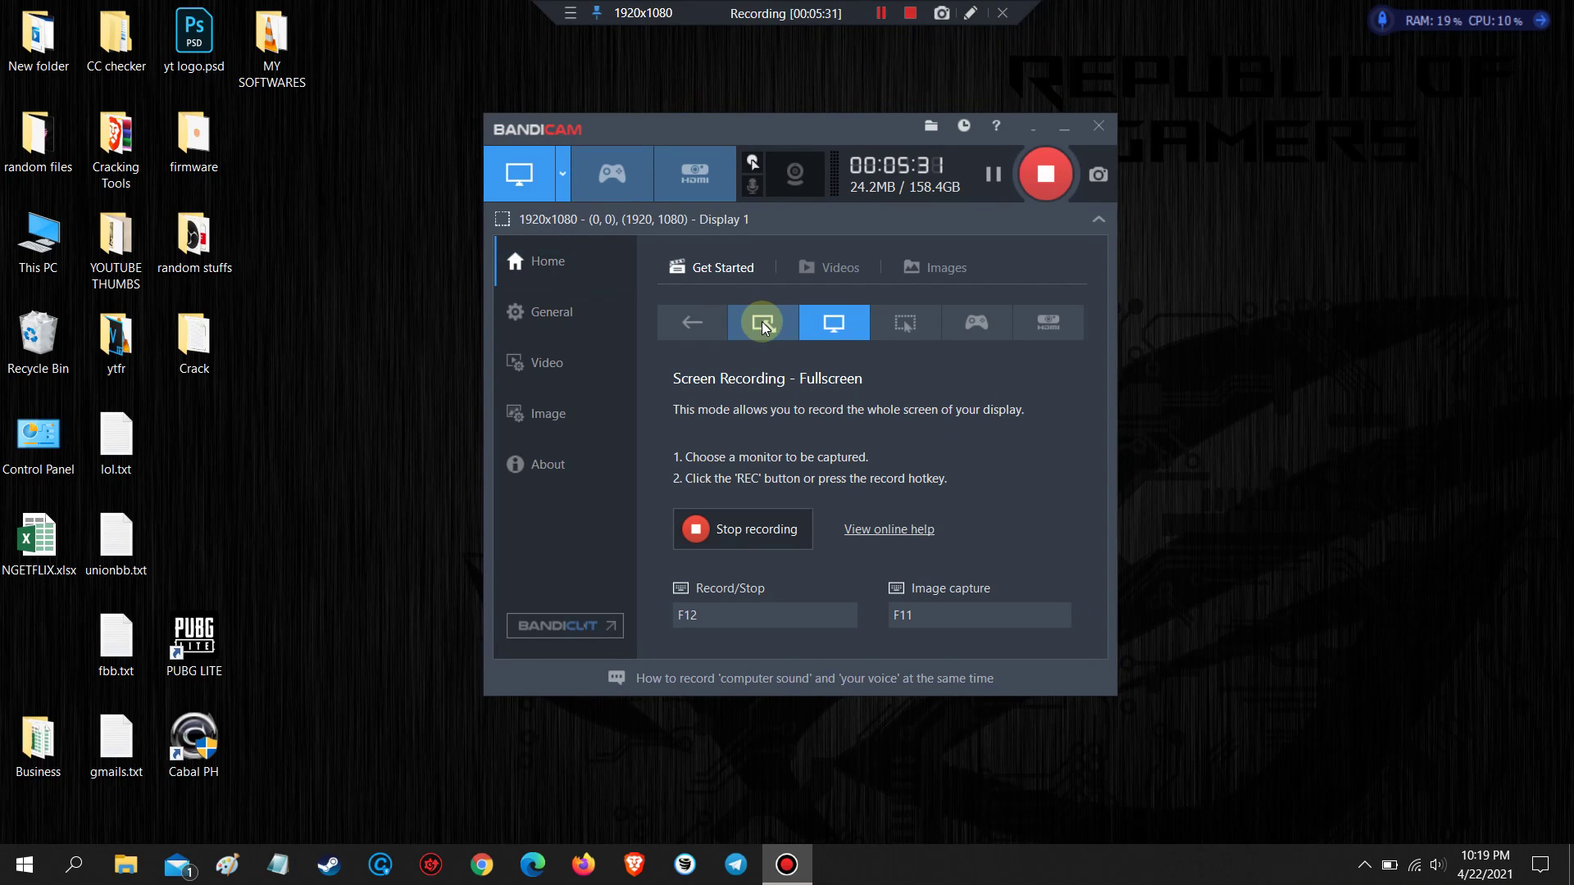
pyautogui.click(696, 323)
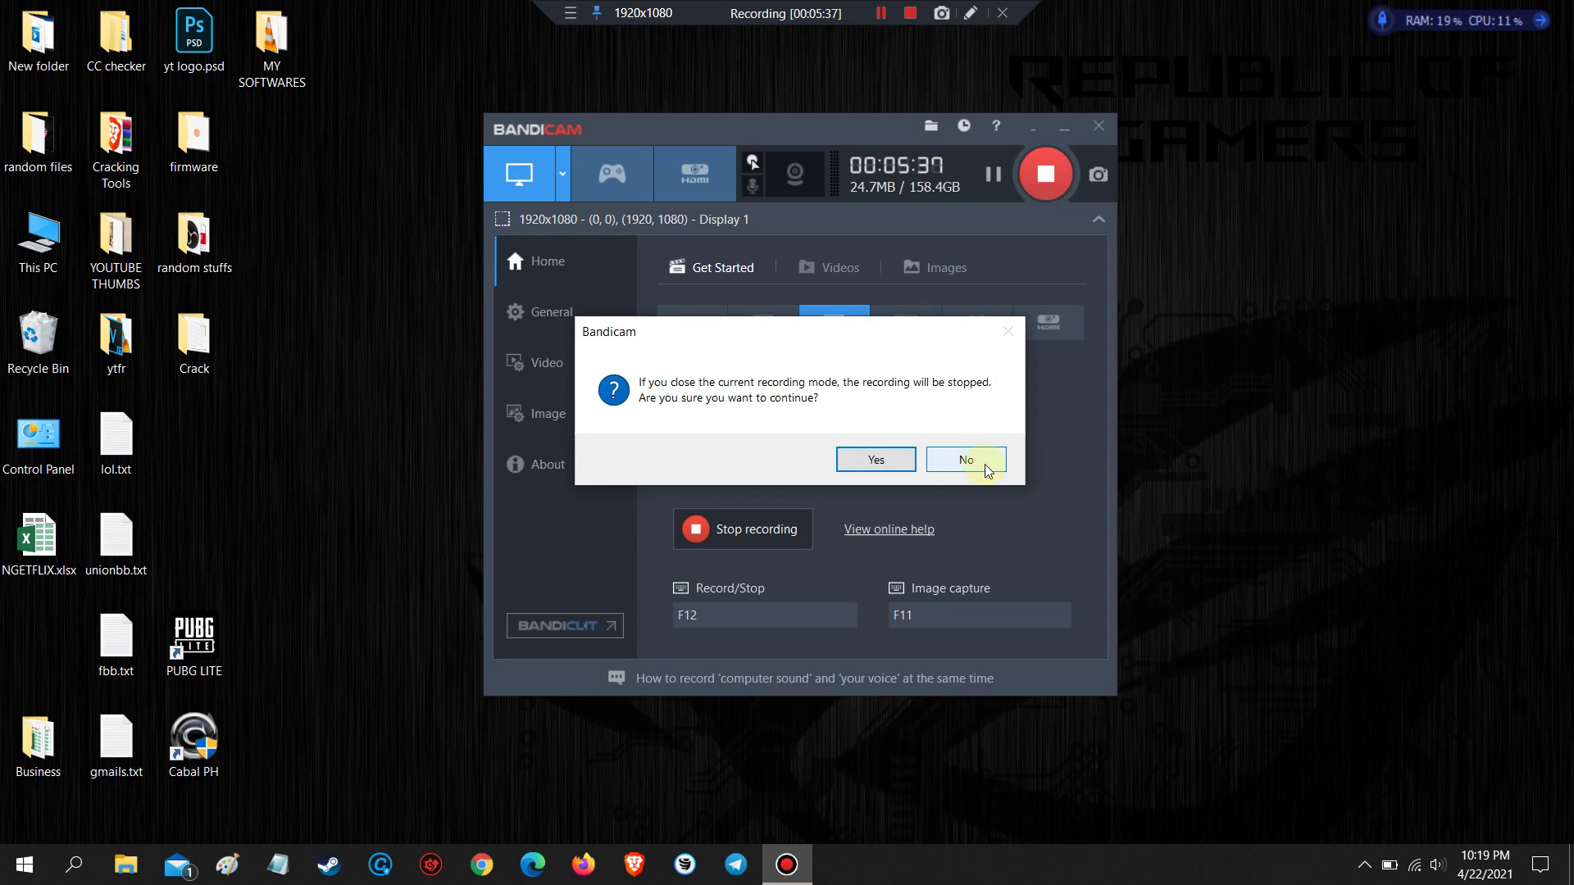
pyautogui.click(988, 462)
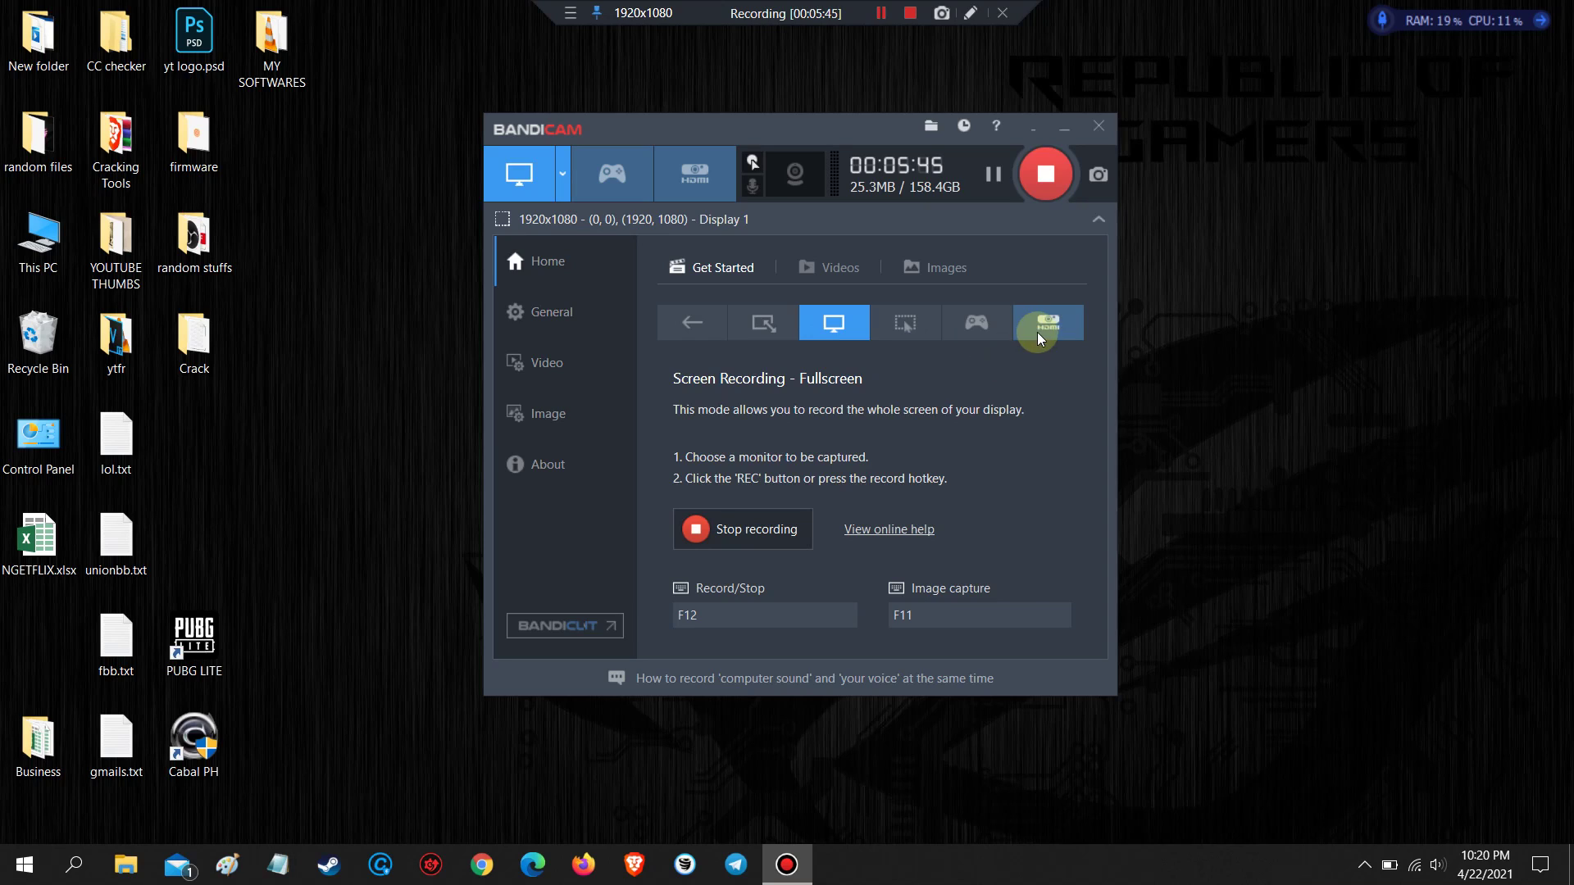
# Step: Examine the general options and the video format settings, including the available FPS values, and cancel the format settings
pyautogui.click(587, 310)
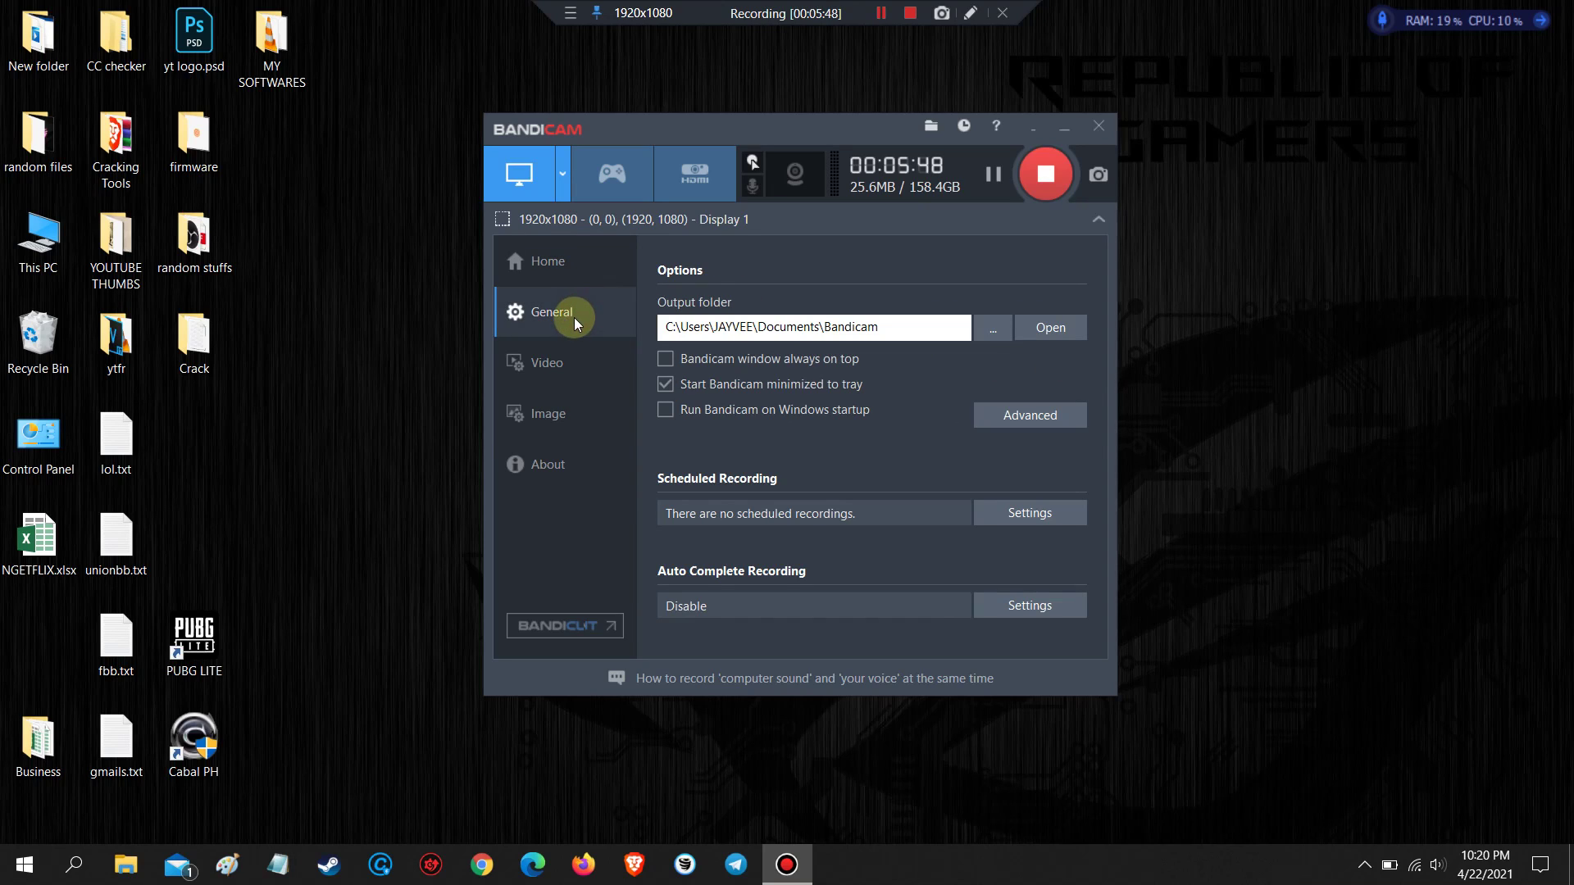
pyautogui.click(571, 378)
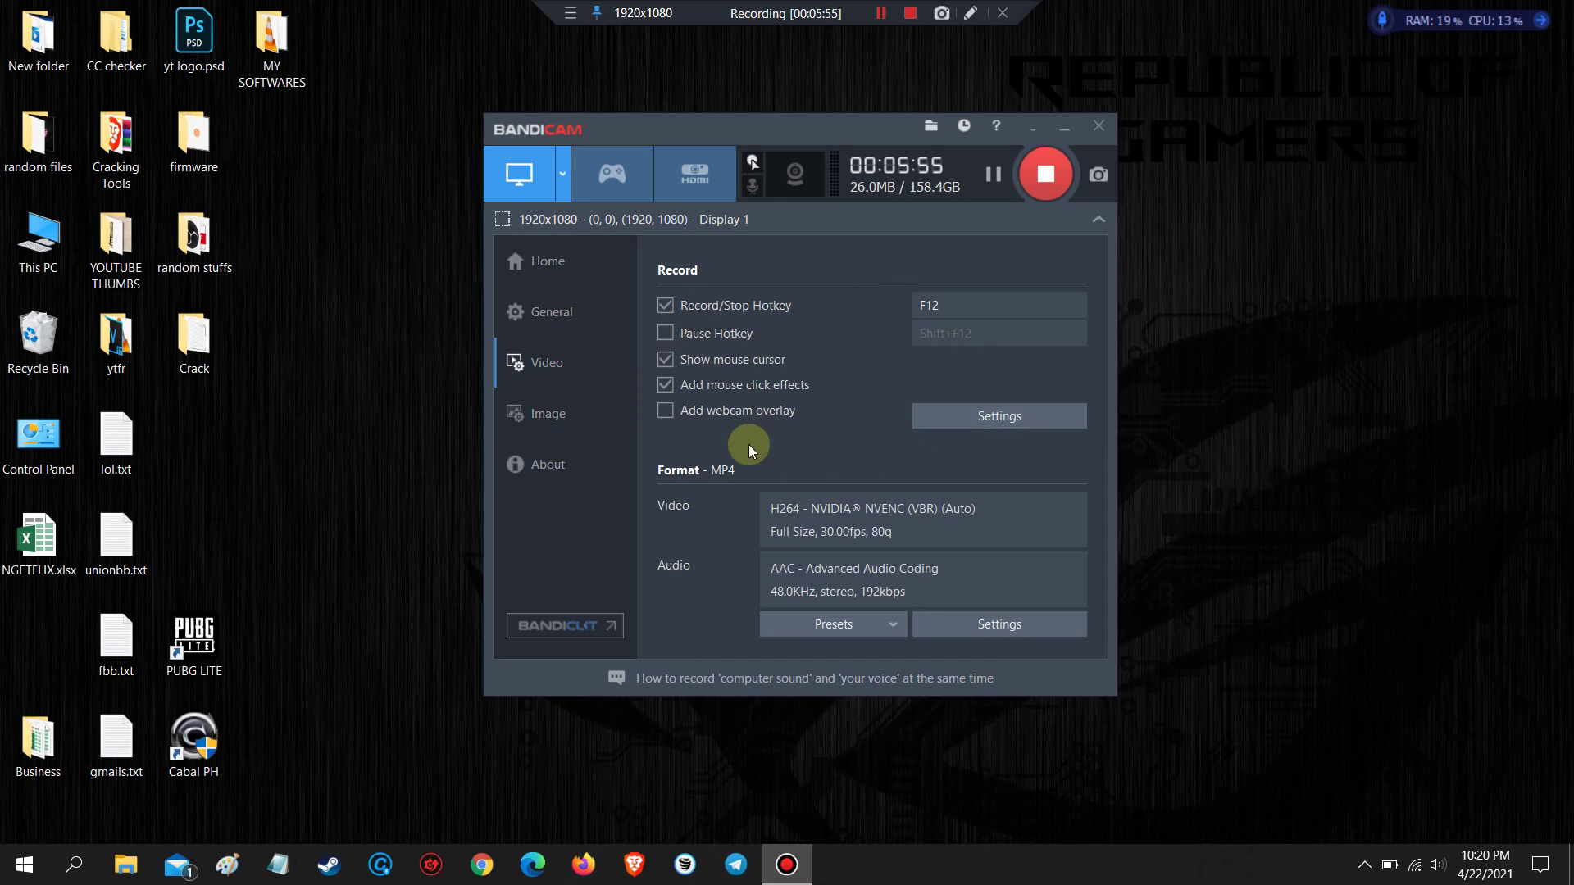
pyautogui.click(999, 624)
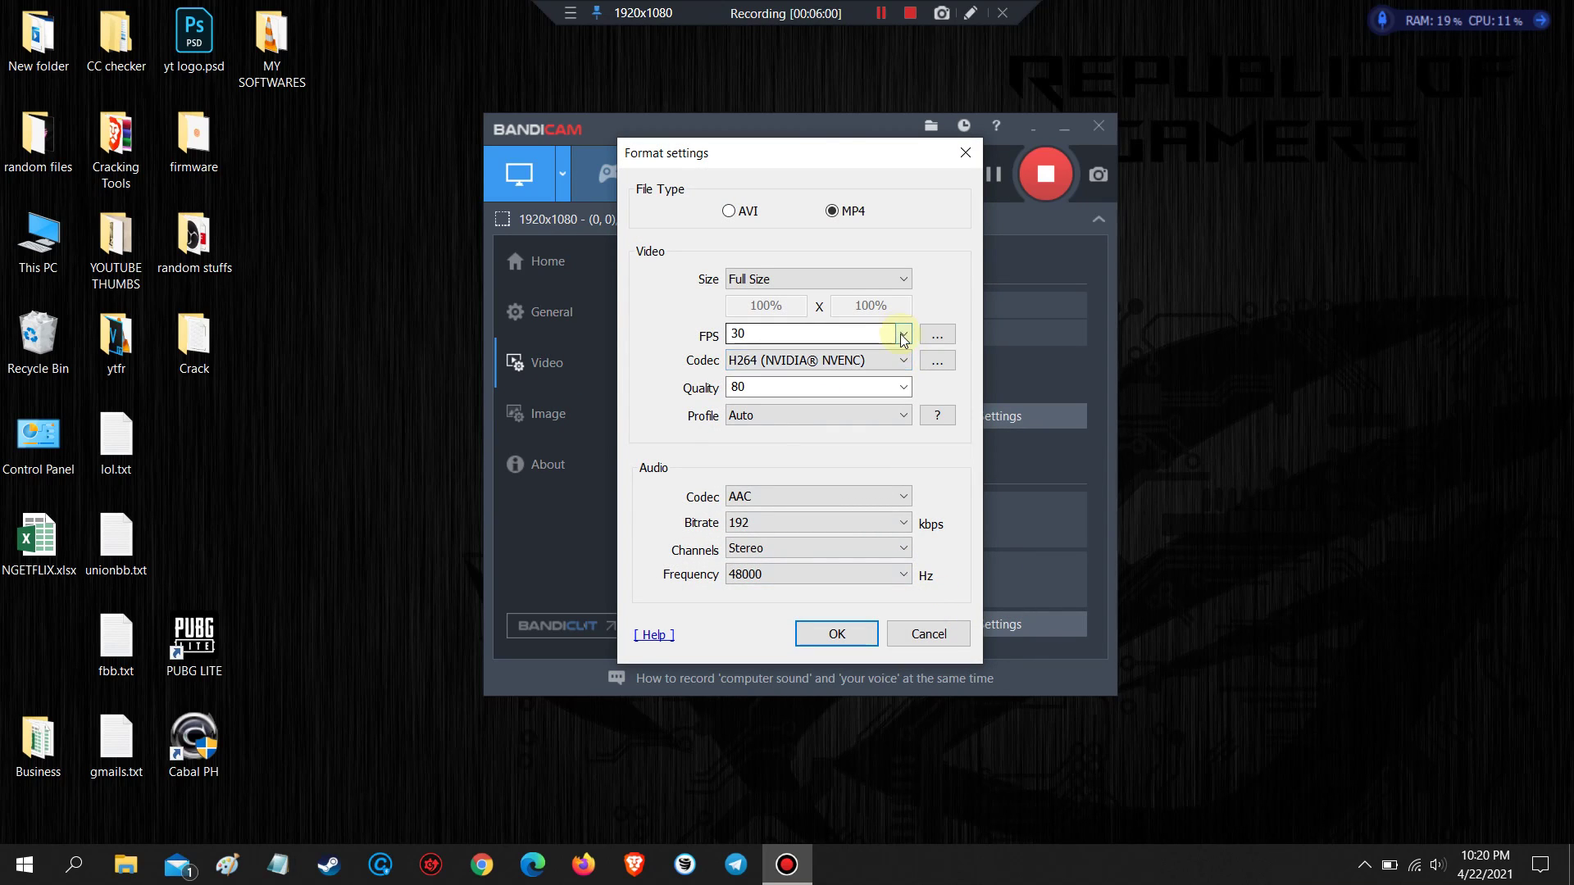
pyautogui.click(902, 334)
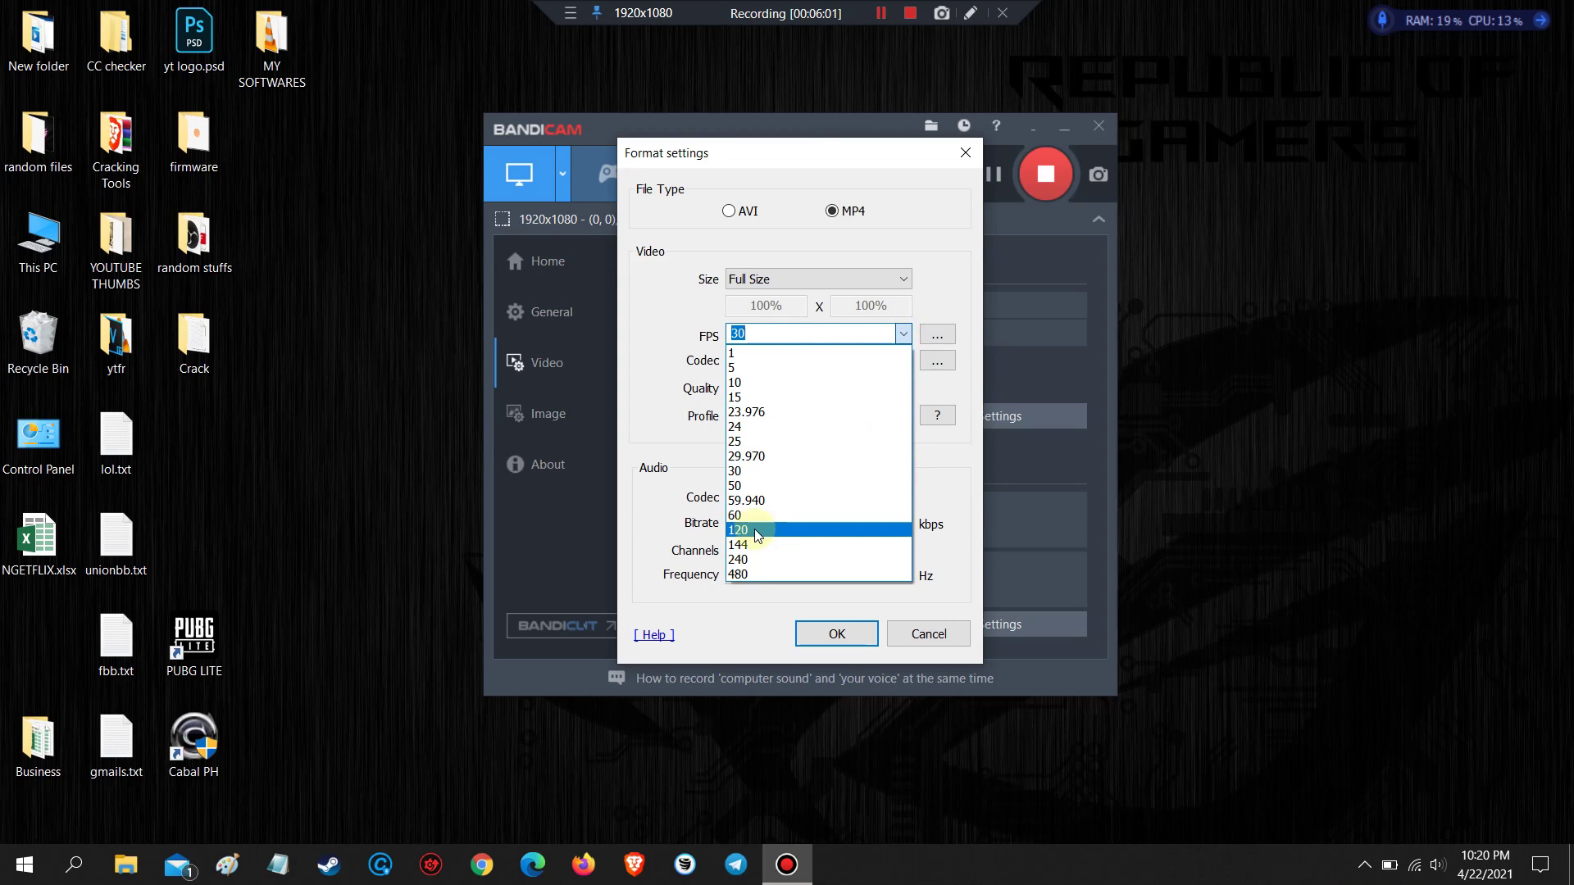
pyautogui.click(654, 389)
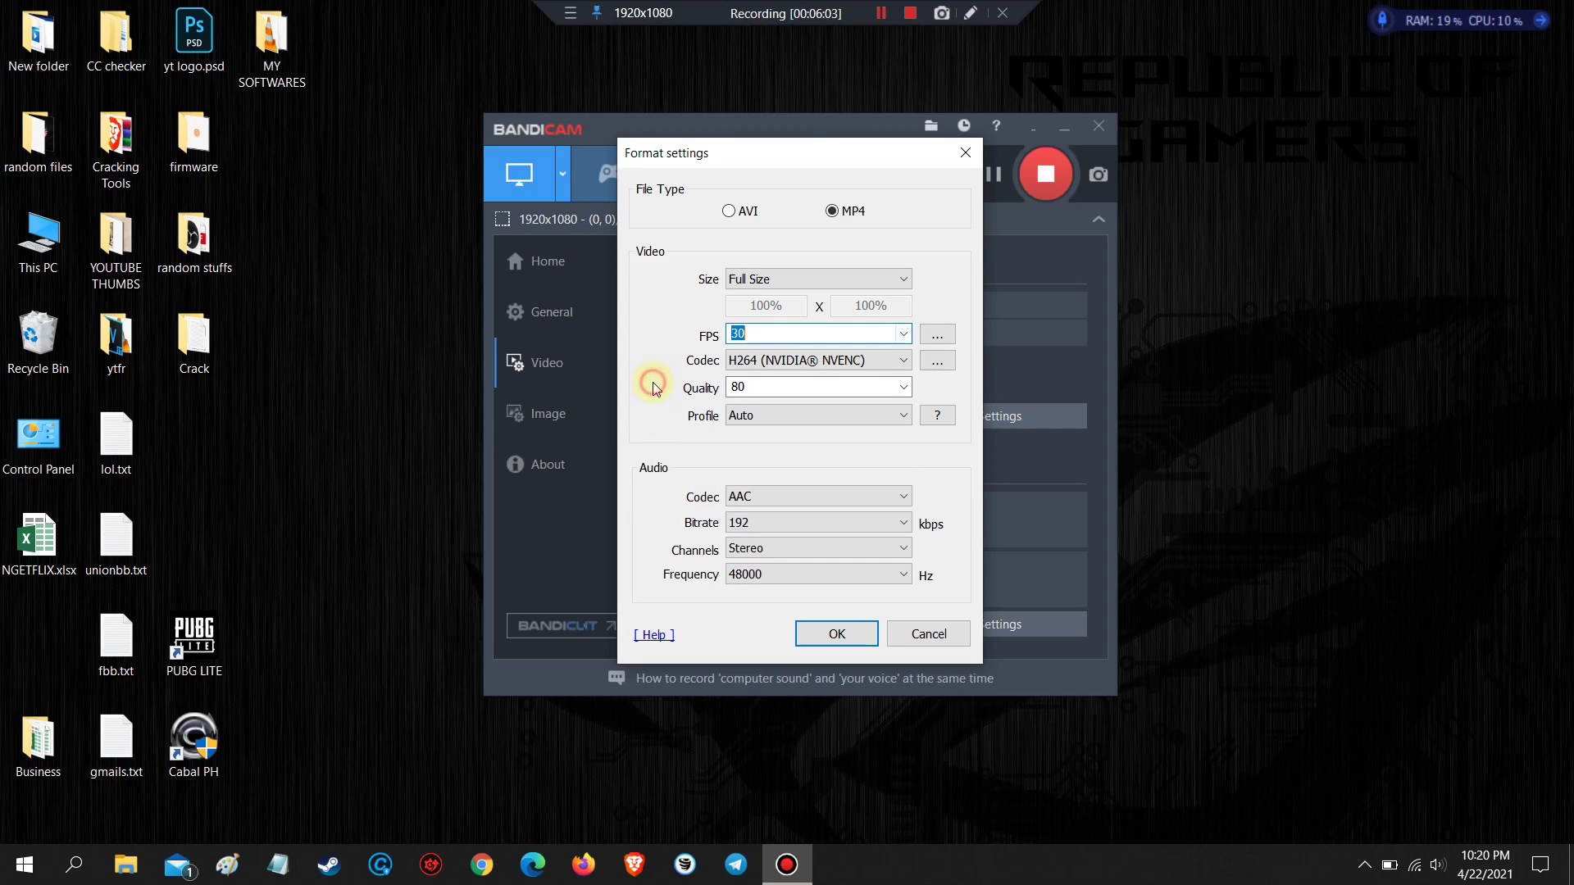
pyautogui.click(924, 633)
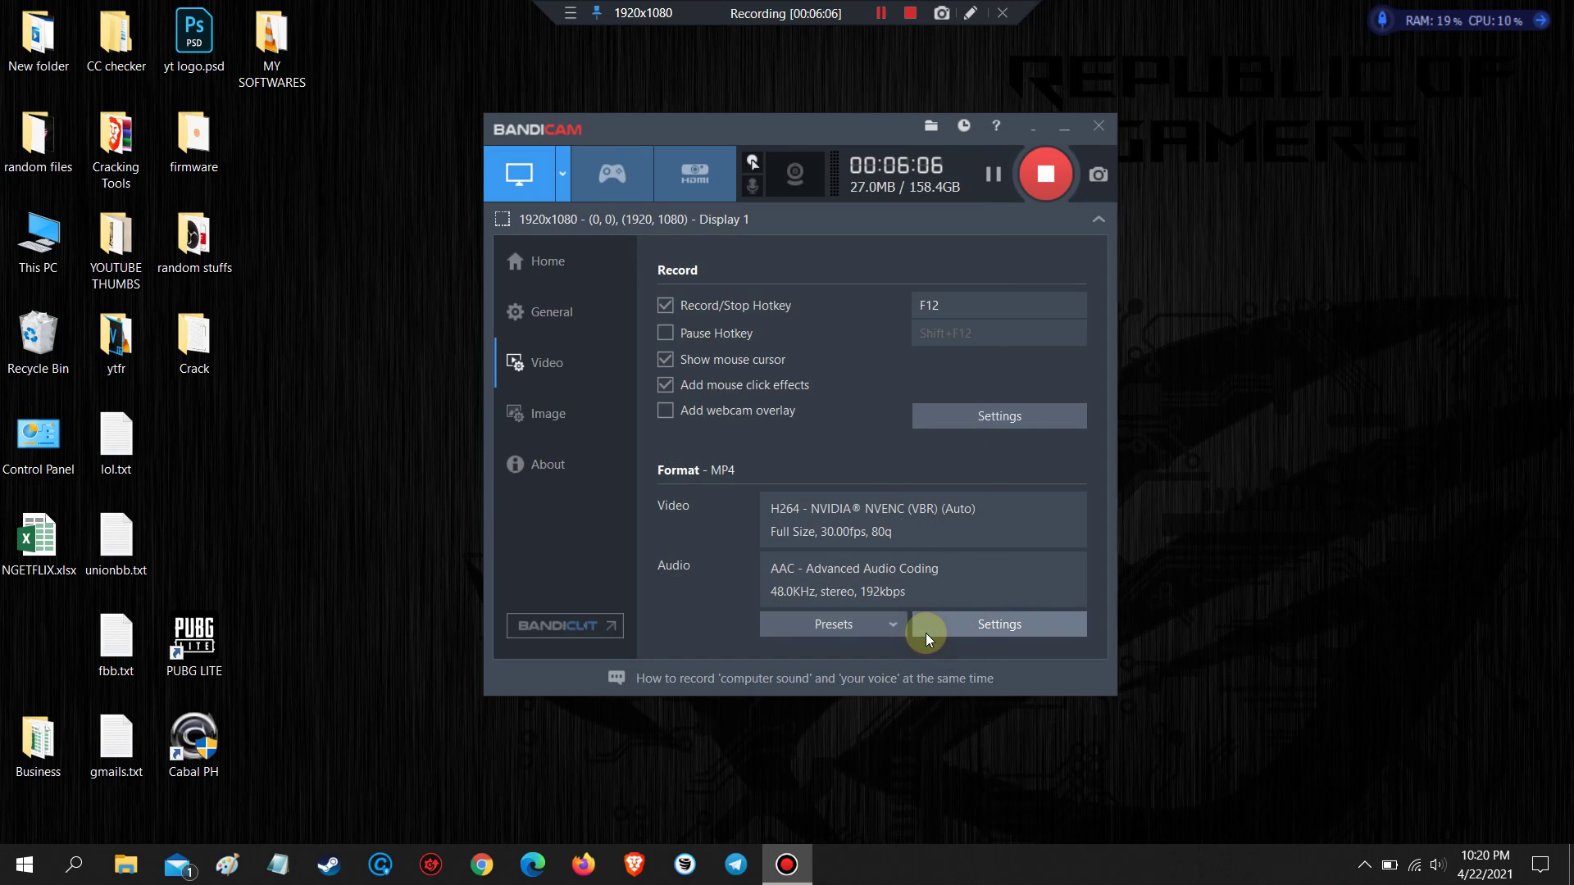
# Step: Look over the image and video options, and examine the sound and webcam options in the video recording settings
pyautogui.click(552, 408)
pyautogui.click(544, 362)
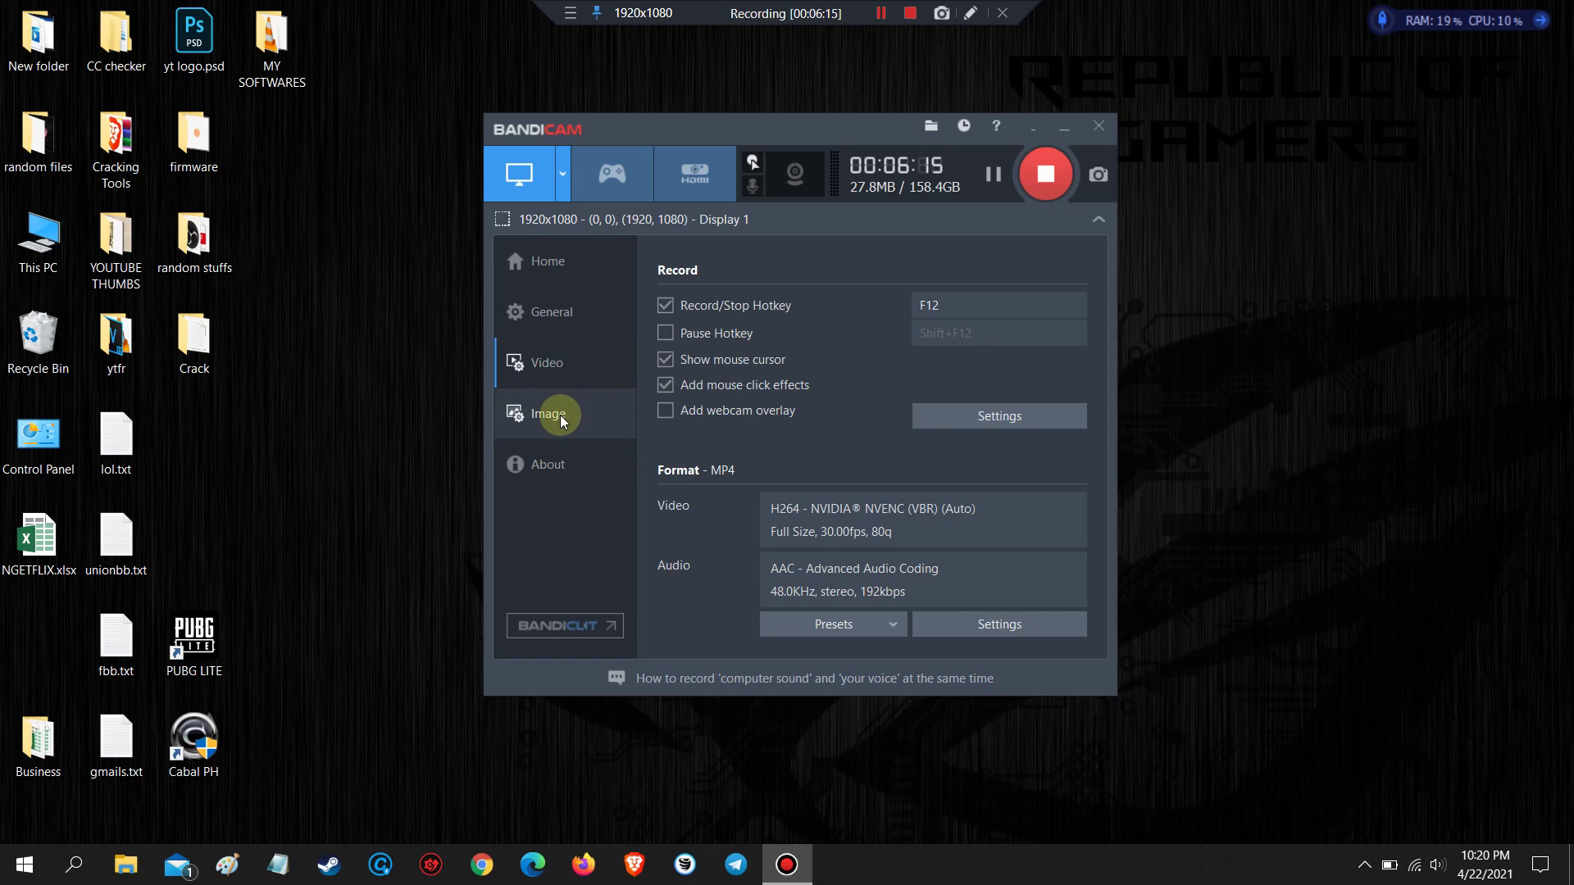
pyautogui.click(964, 416)
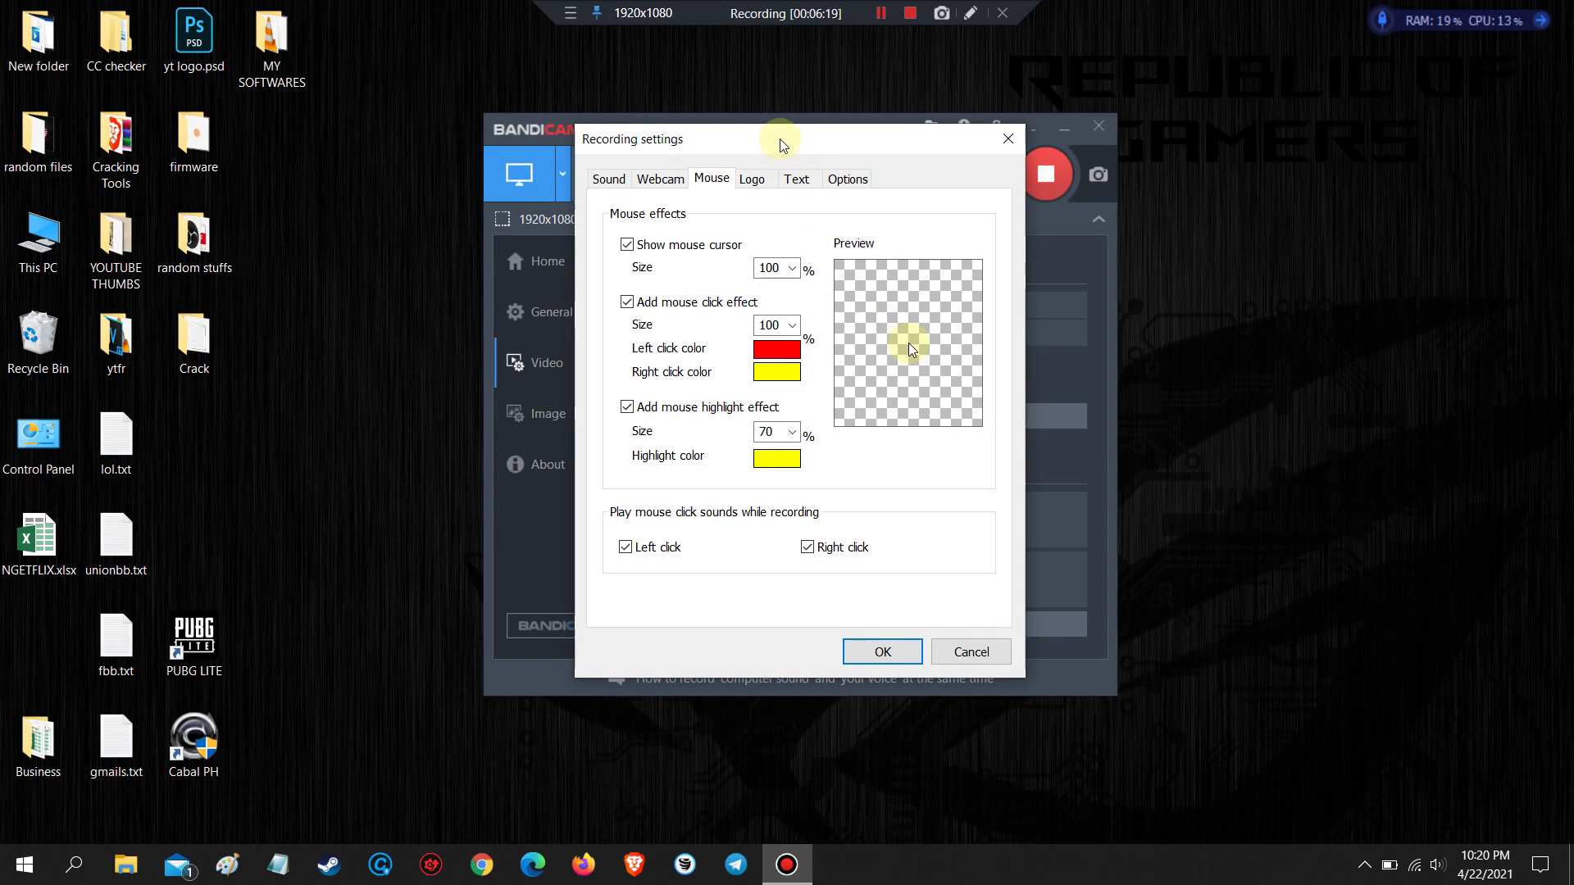
pyautogui.moveTo(790, 143); pyautogui.dragTo(903, 164)
pyautogui.click(744, 209)
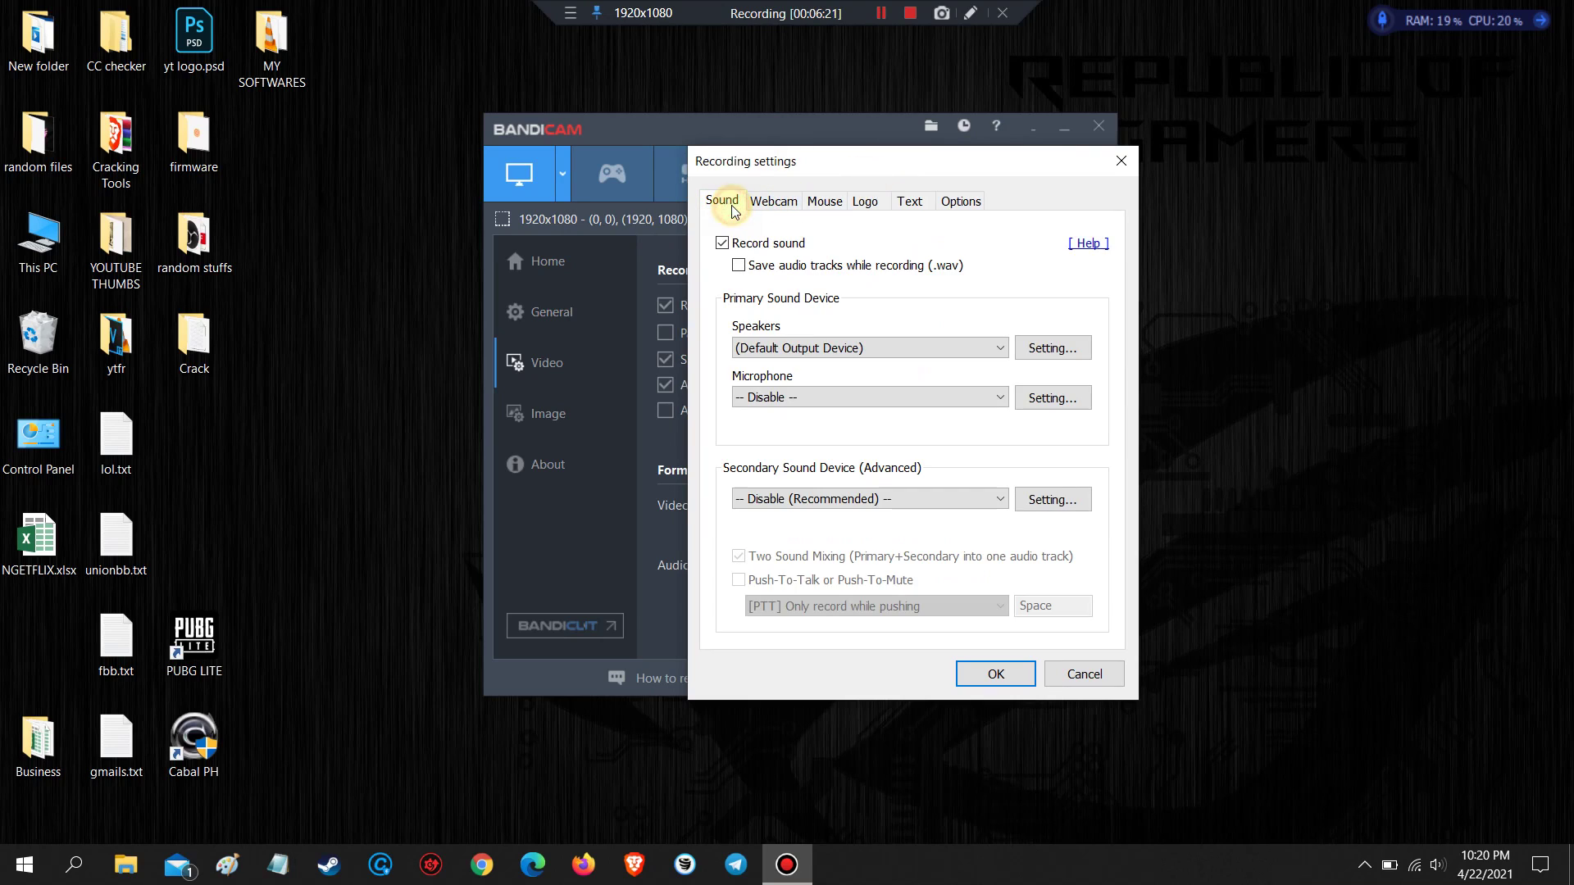
pyautogui.click(792, 207)
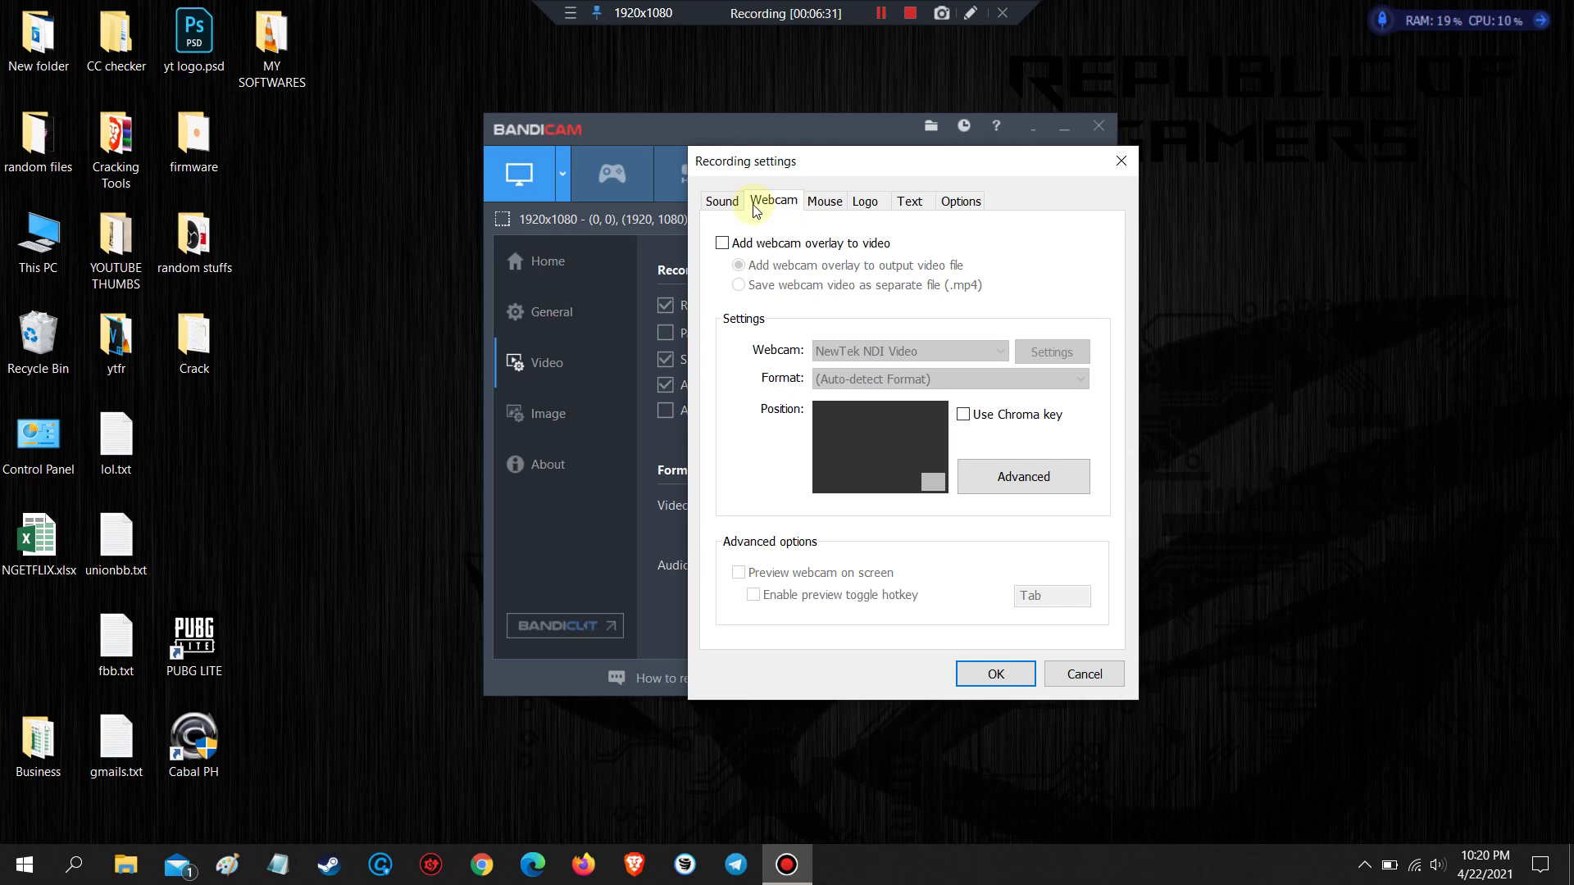
# Step: Examine the mouse effect options and the color choices for the left click effect, closing the color picker without a selection
pyautogui.click(836, 201)
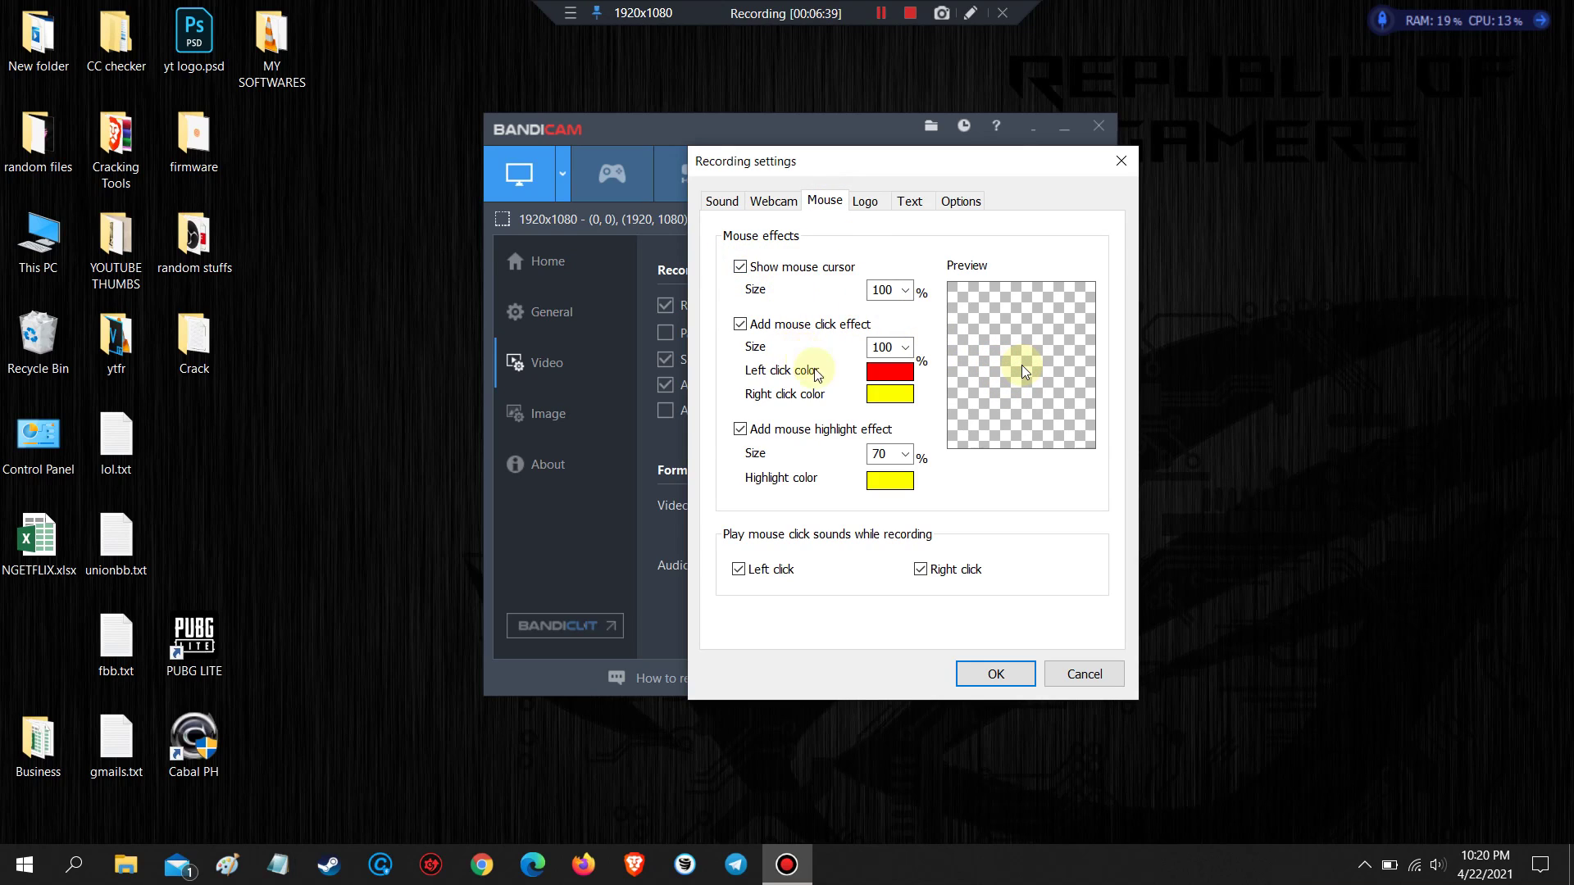
pyautogui.click(889, 372)
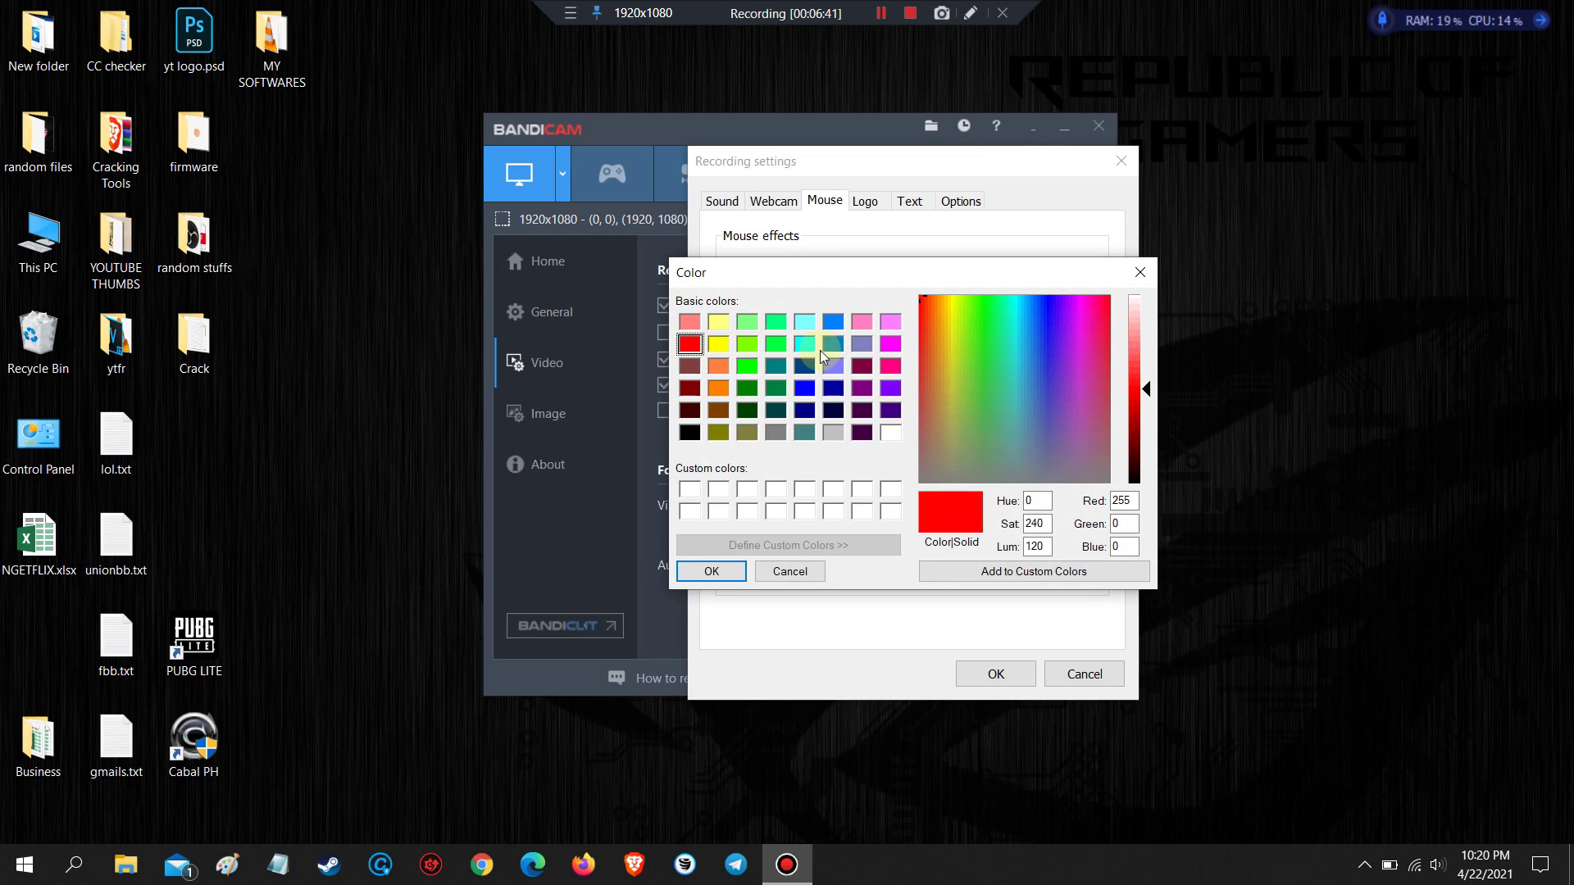
pyautogui.click(1139, 271)
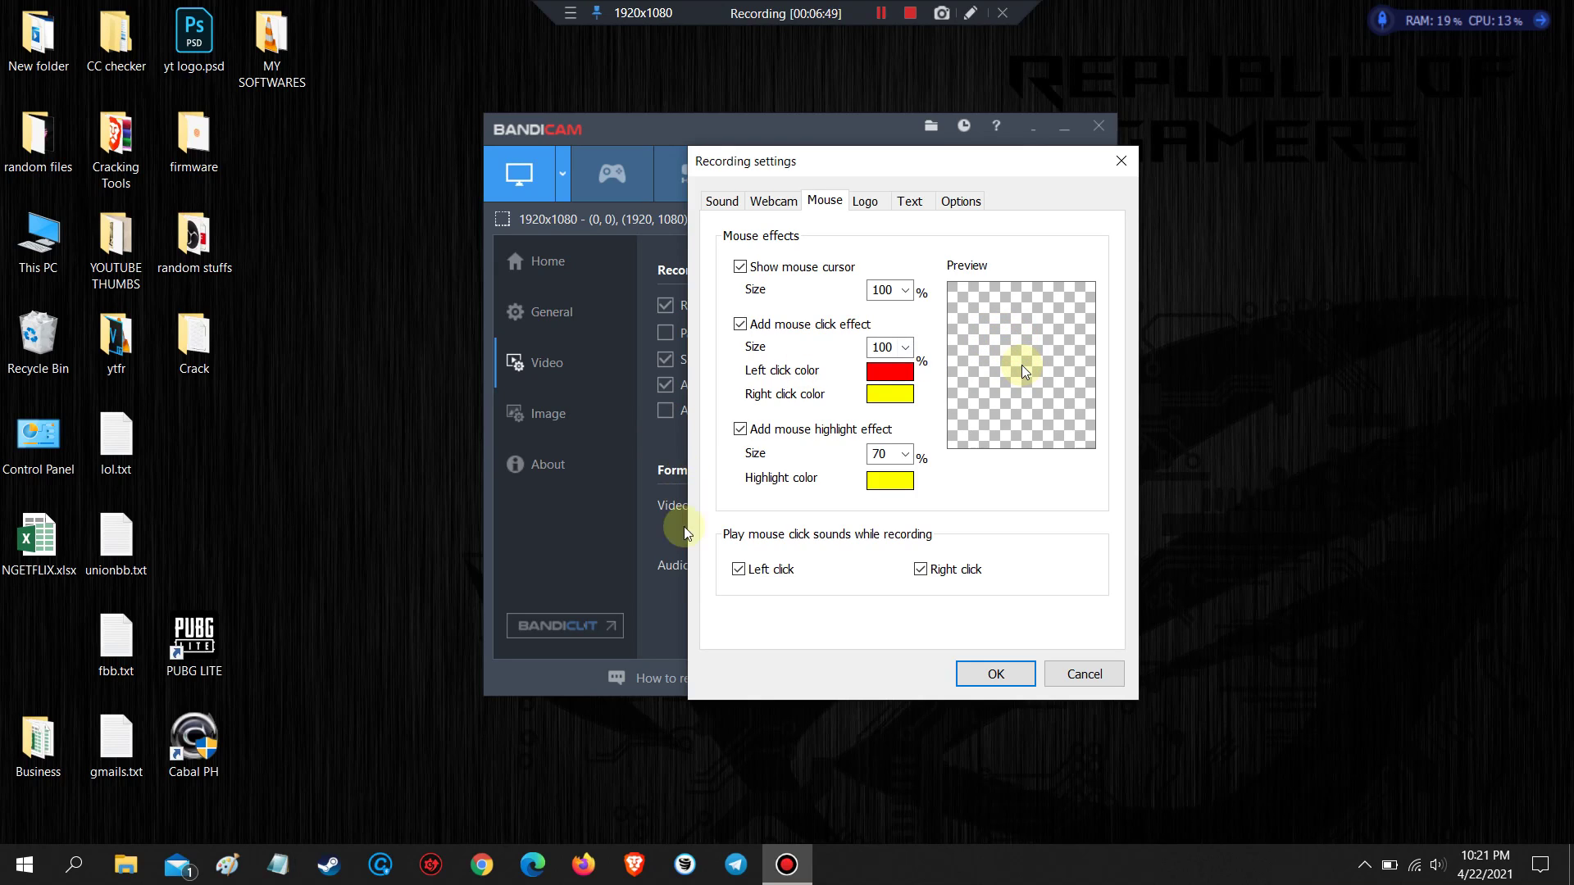
# Step: Try a mouse highlight size of 200% and set it back to 70%
pyautogui.click(902, 454)
pyautogui.click(881, 577)
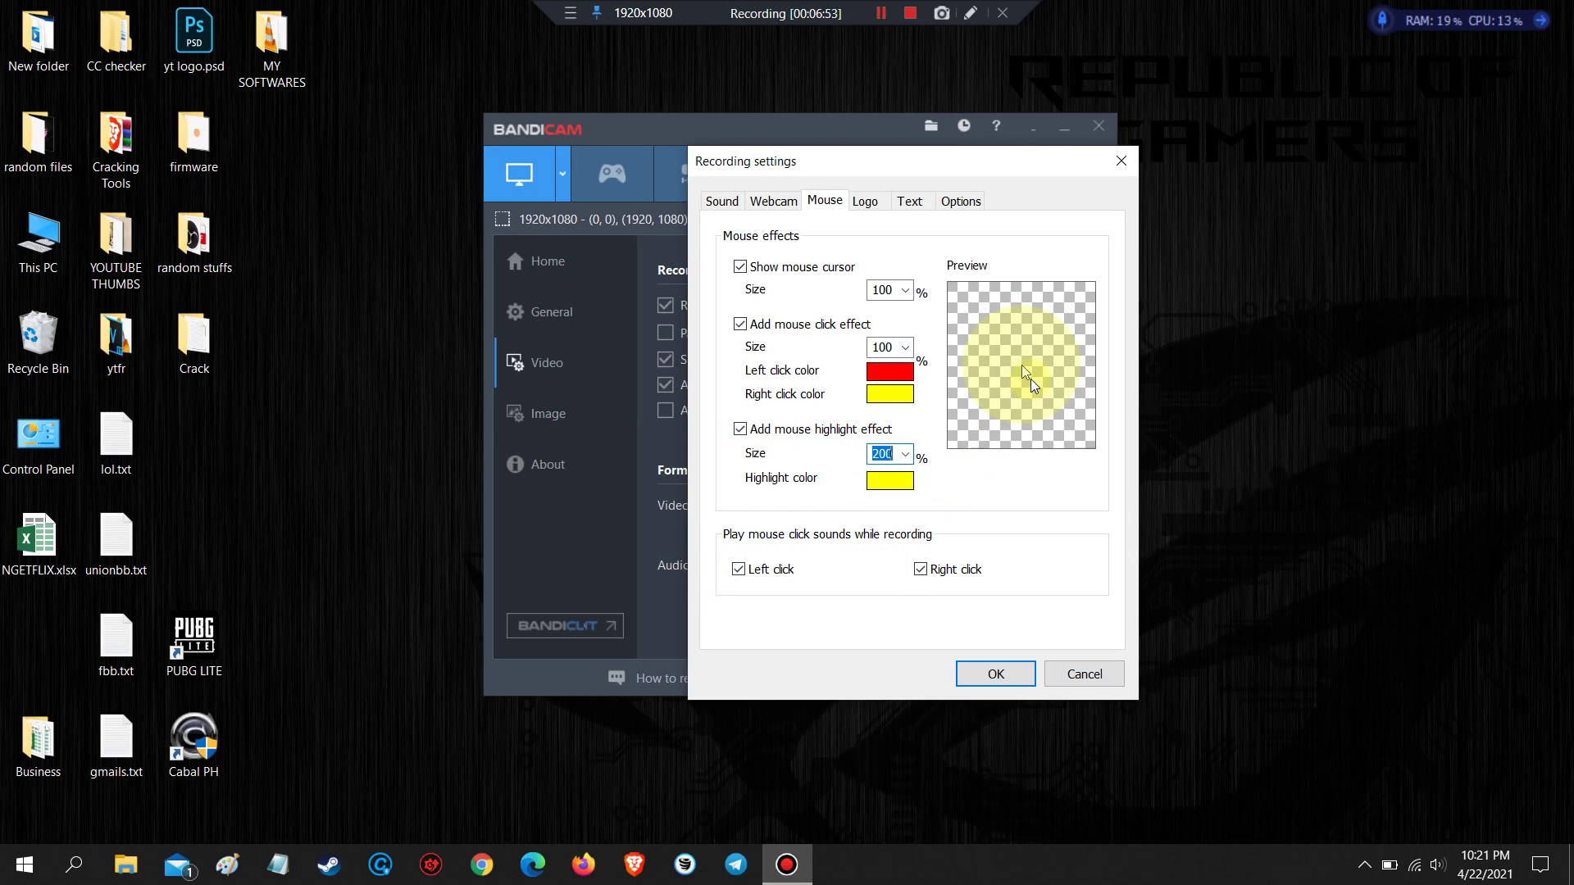
pyautogui.click(908, 463)
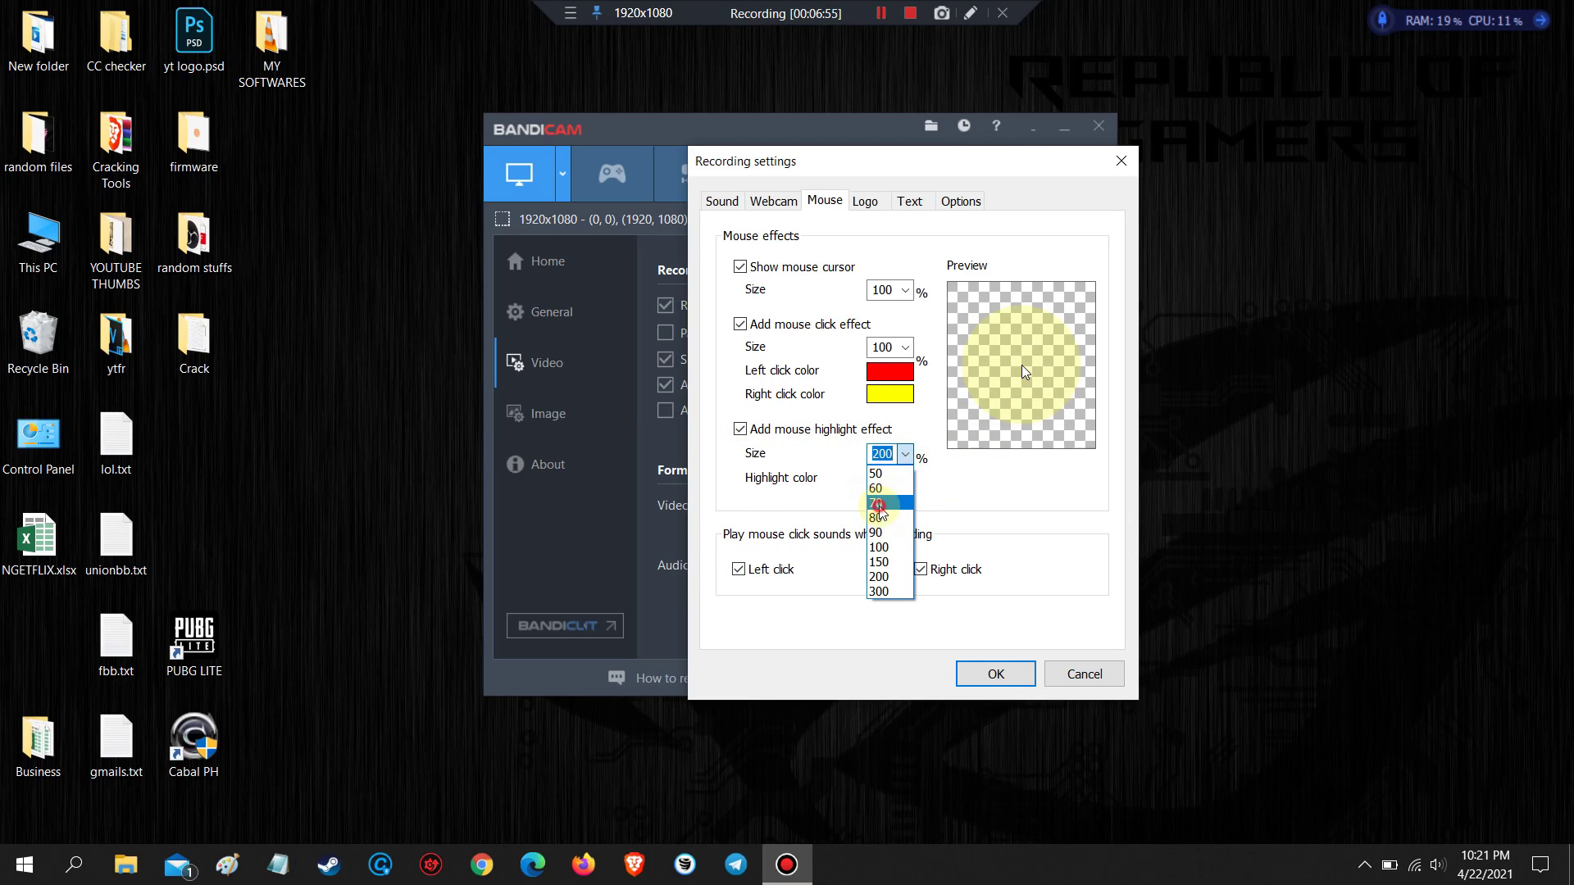
pyautogui.click(882, 492)
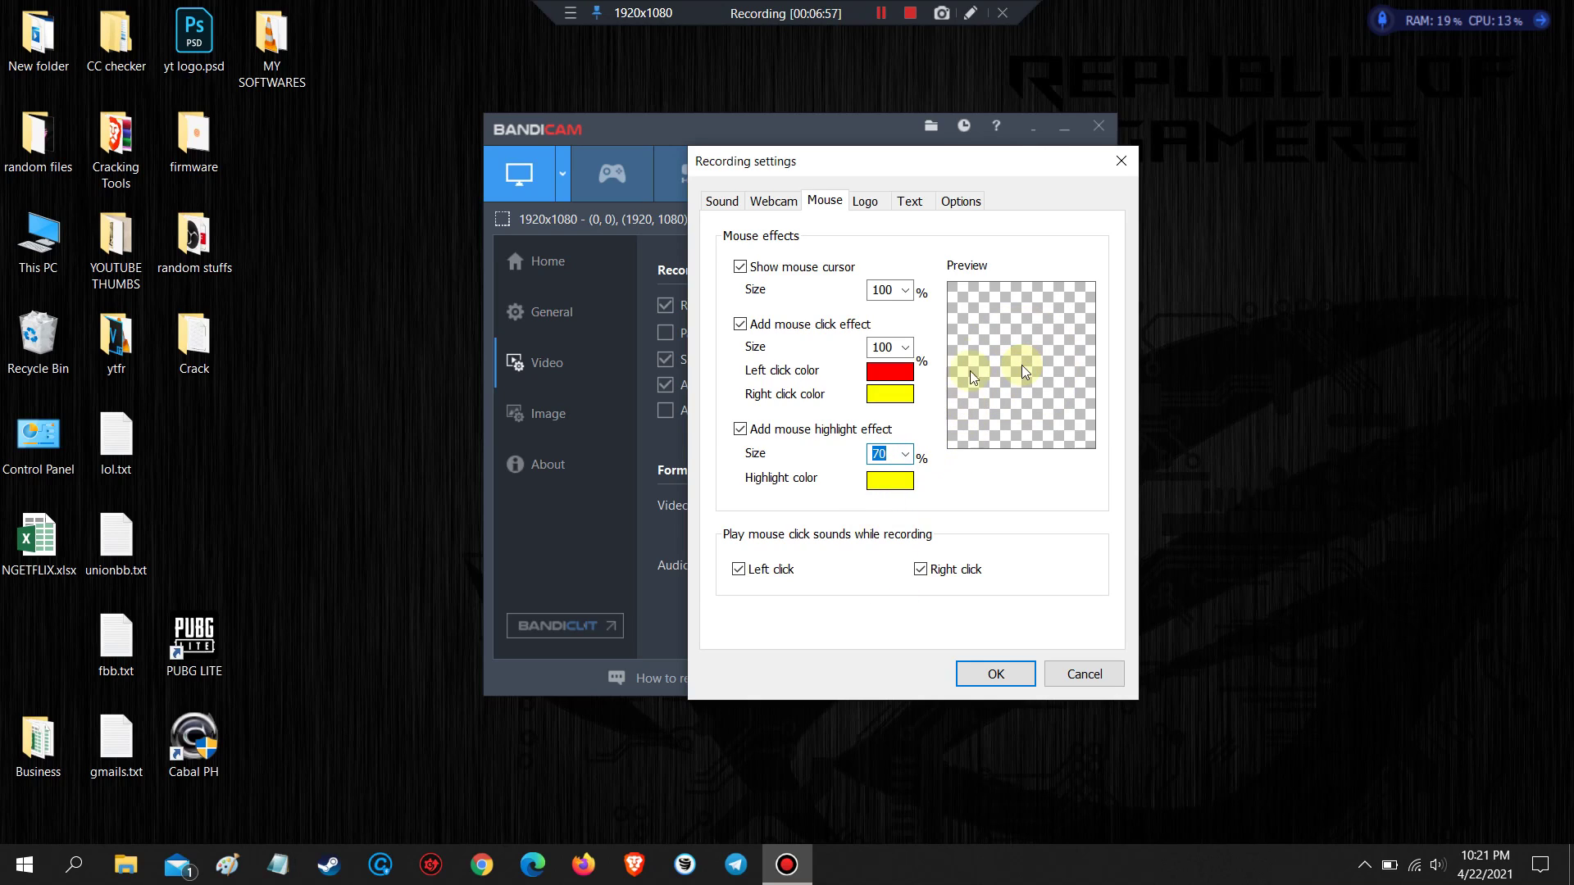
# Step: Try the left and right click sound options and examine the logo and text overlay settings
pyautogui.click(740, 572)
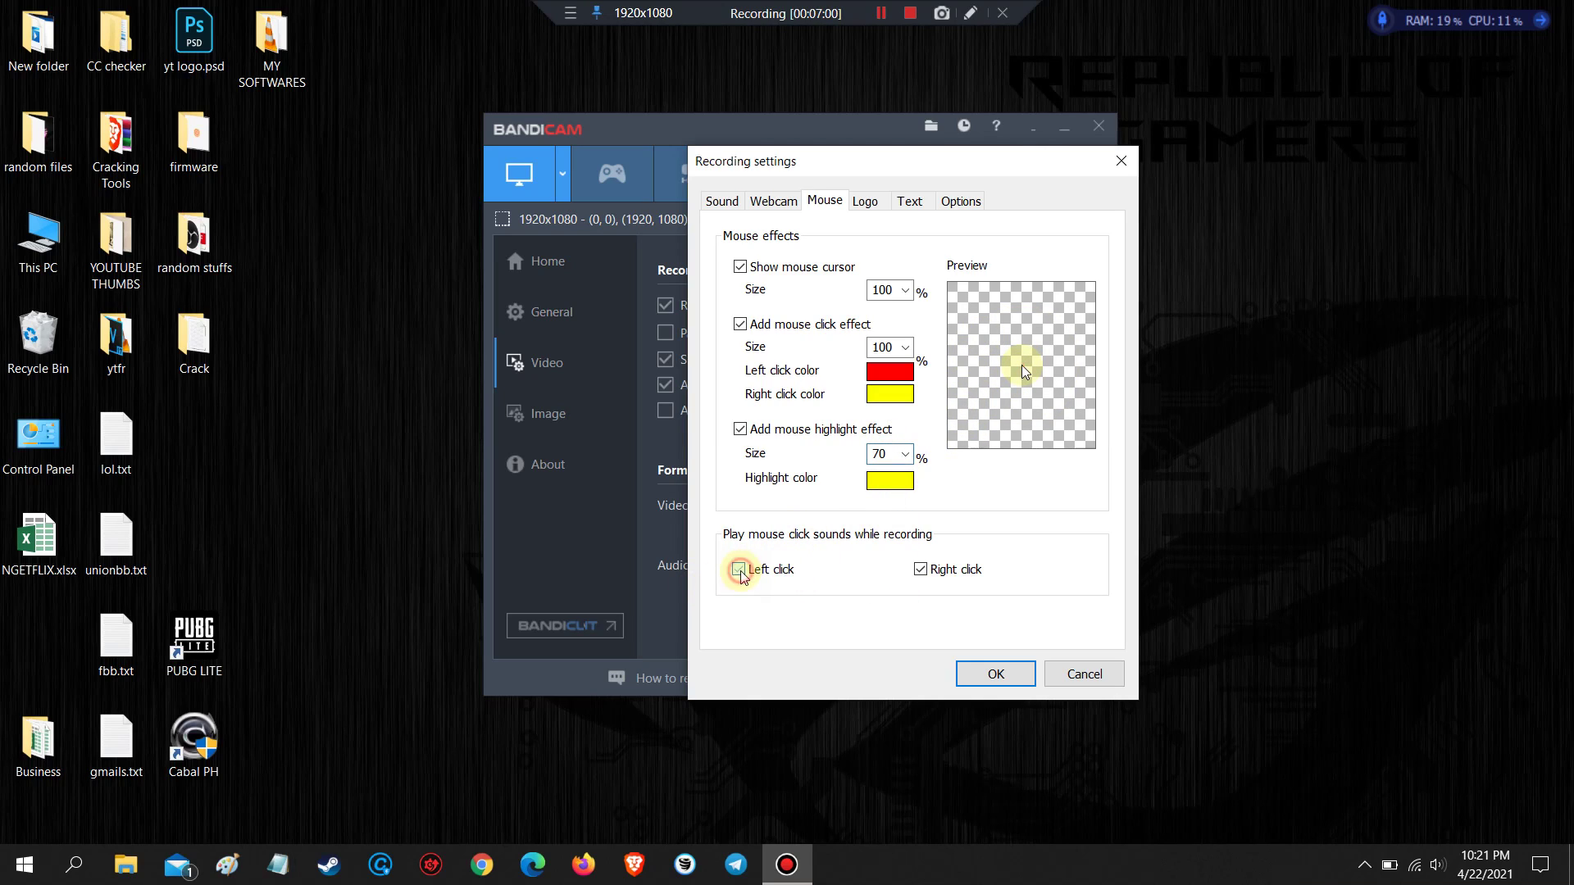
pyautogui.click(919, 571)
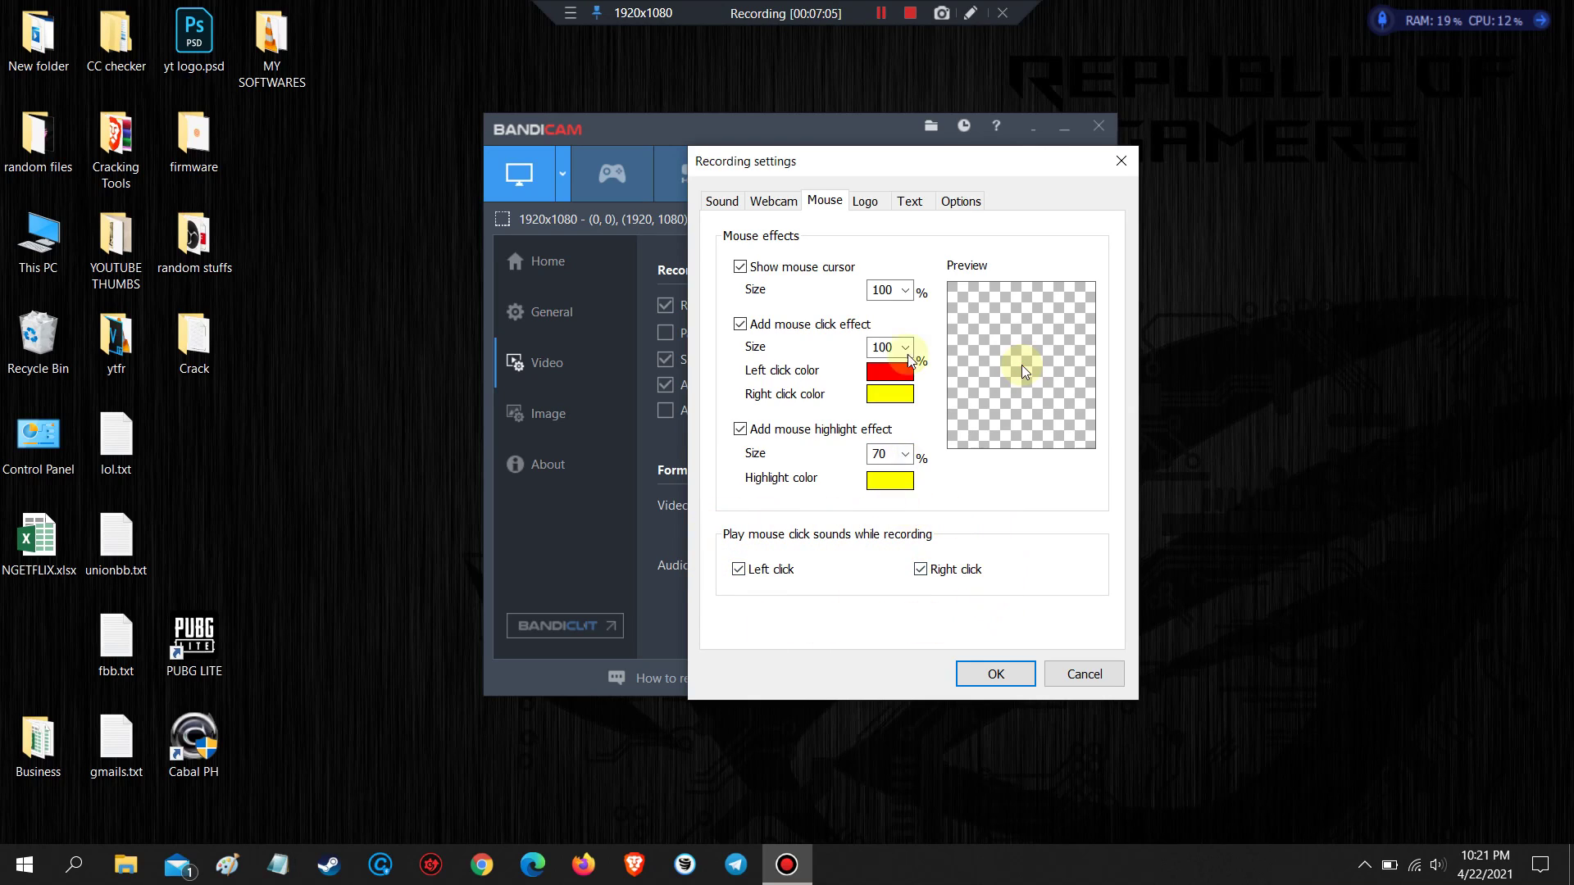
pyautogui.click(877, 206)
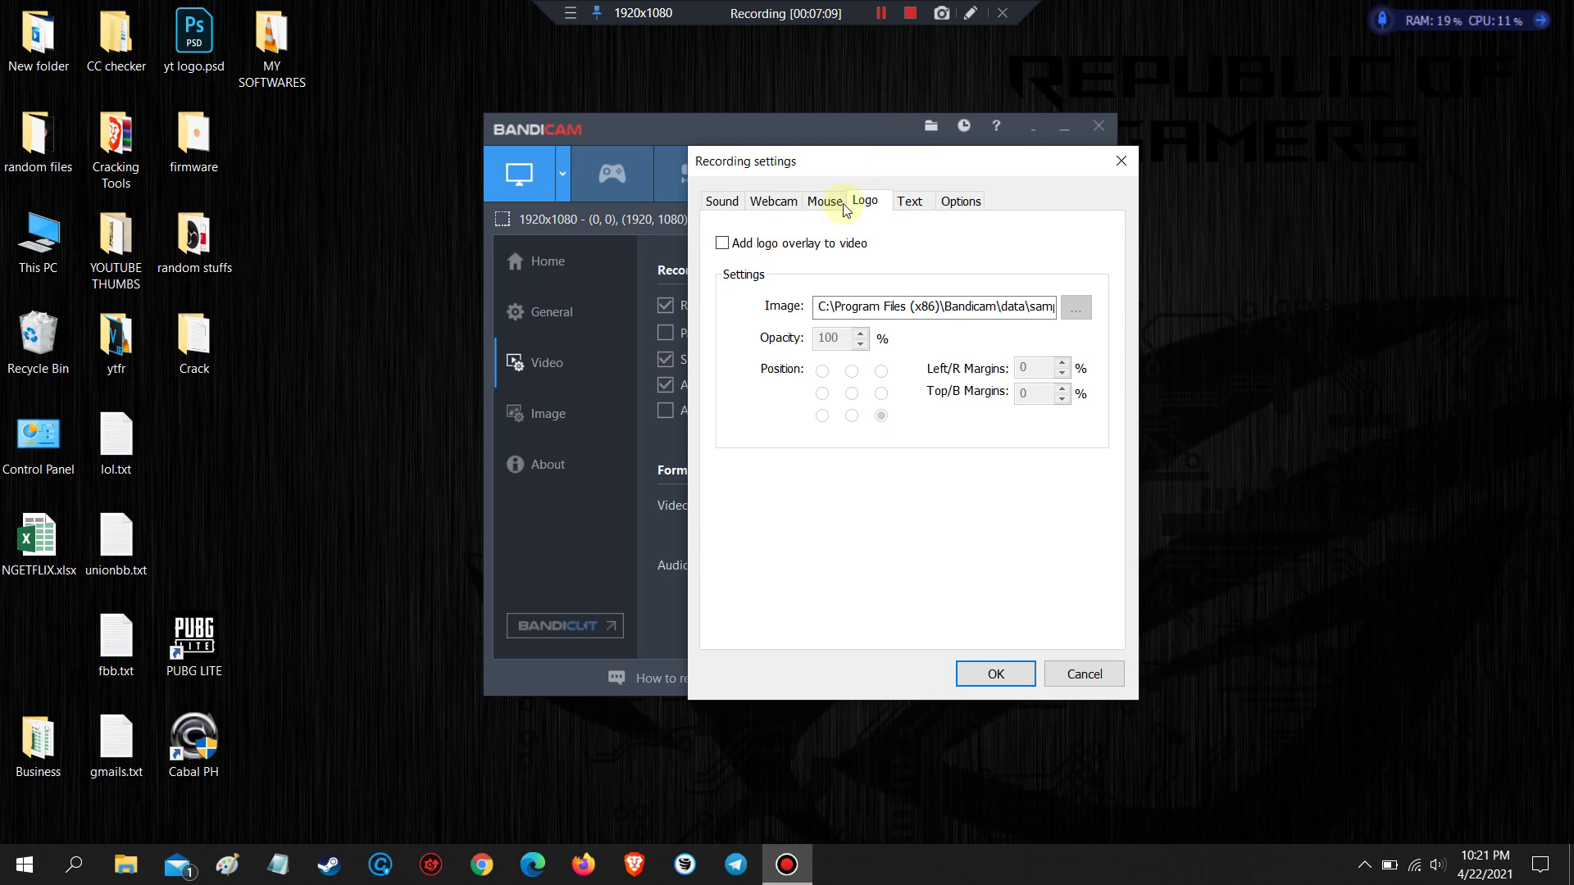
pyautogui.click(905, 205)
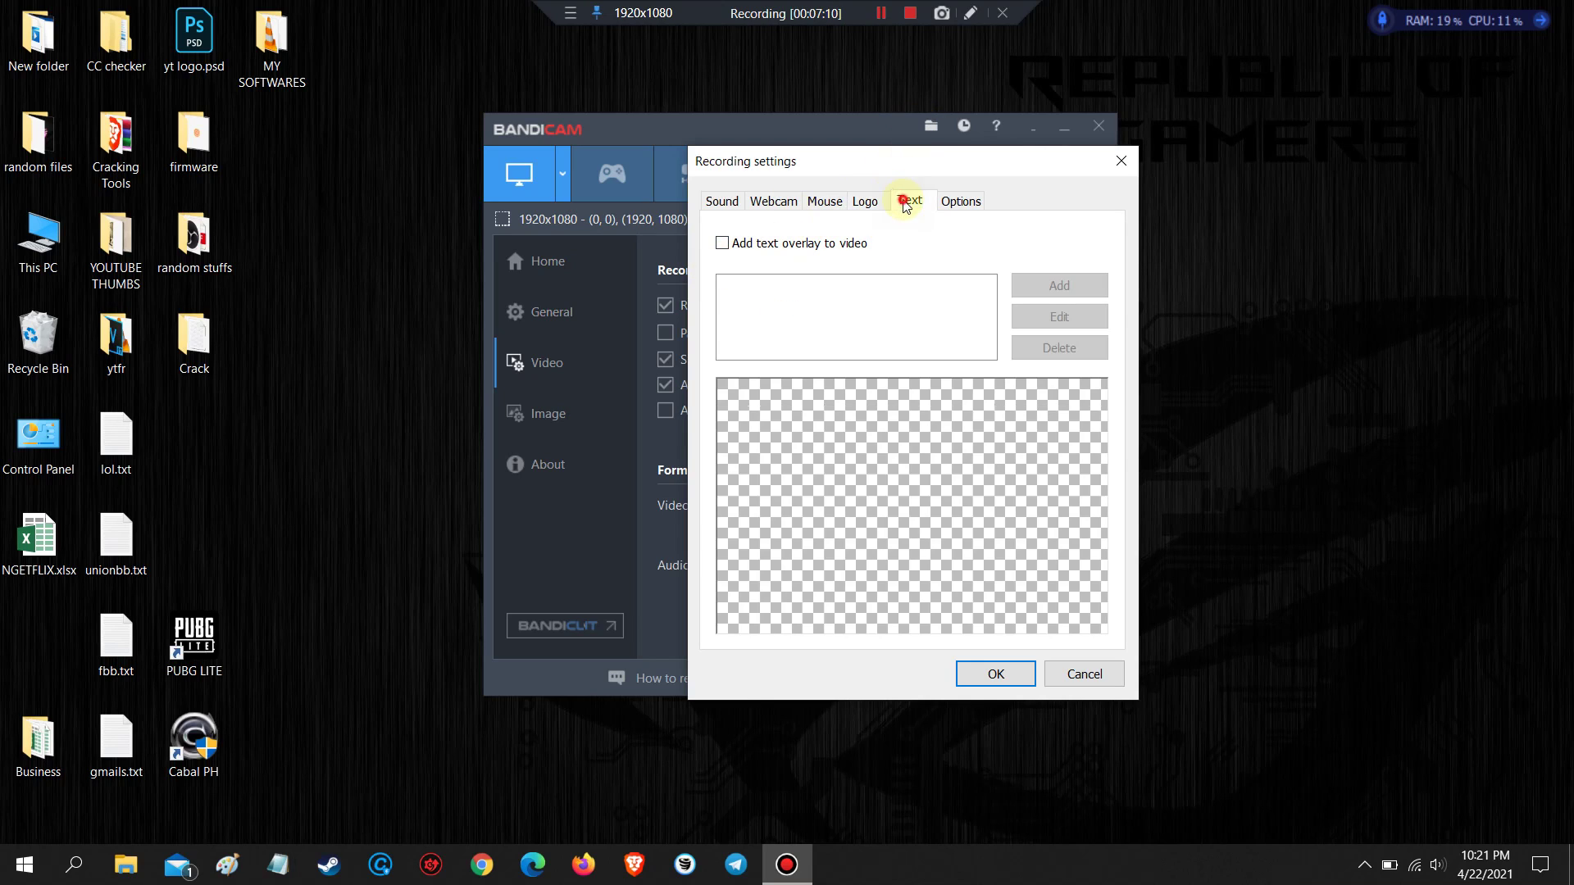
# Step: Examine the recording priority, screen recording and game recording options, and leave the recording settings without saving
pyautogui.click(959, 201)
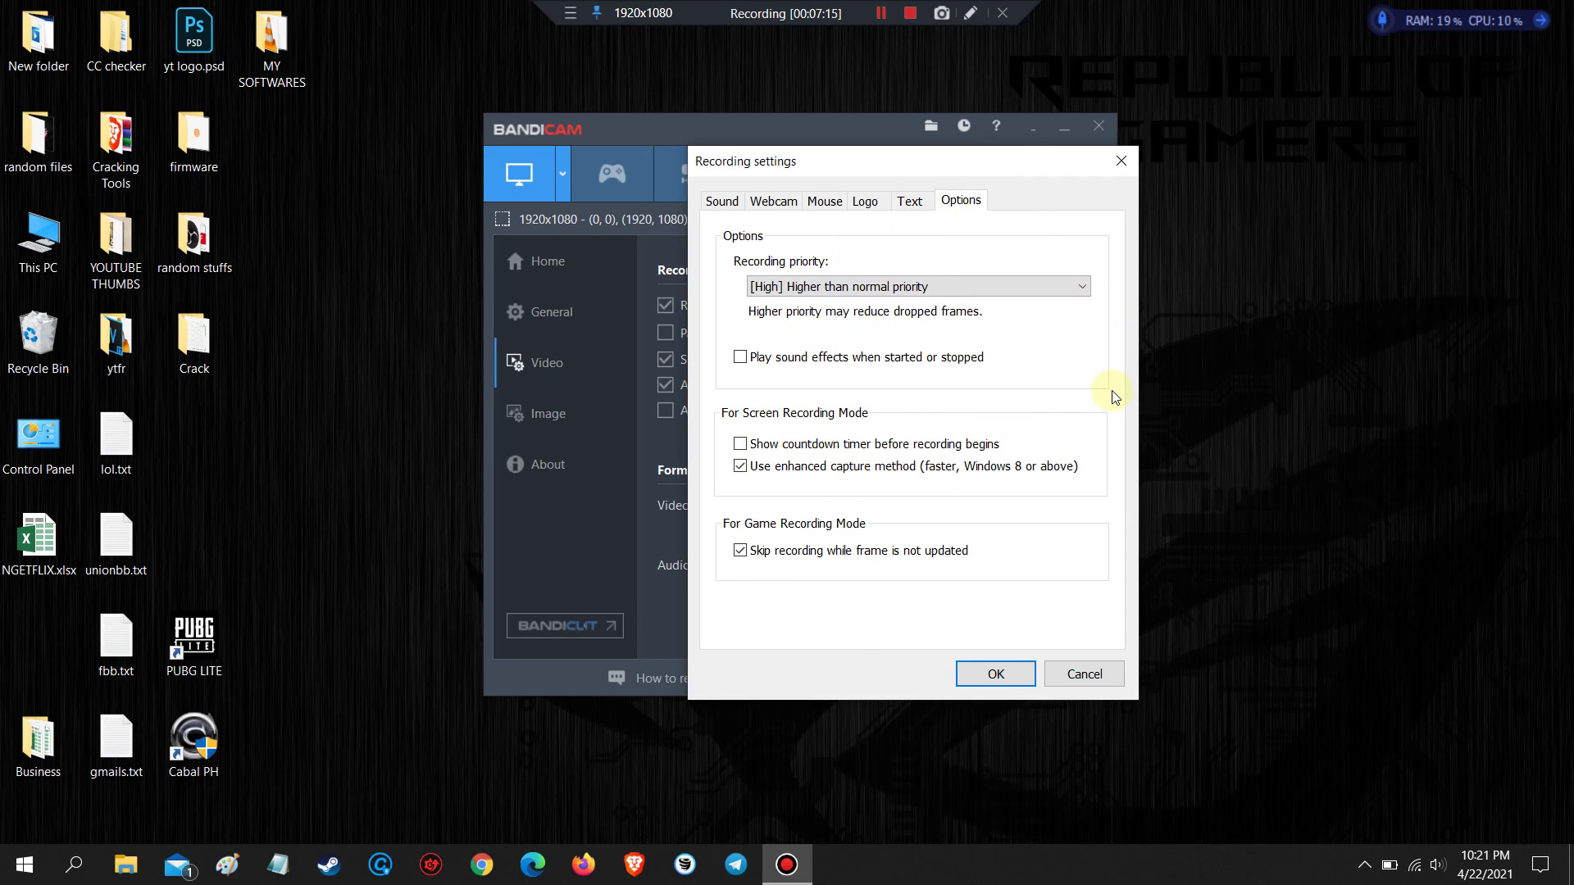
pyautogui.click(1093, 671)
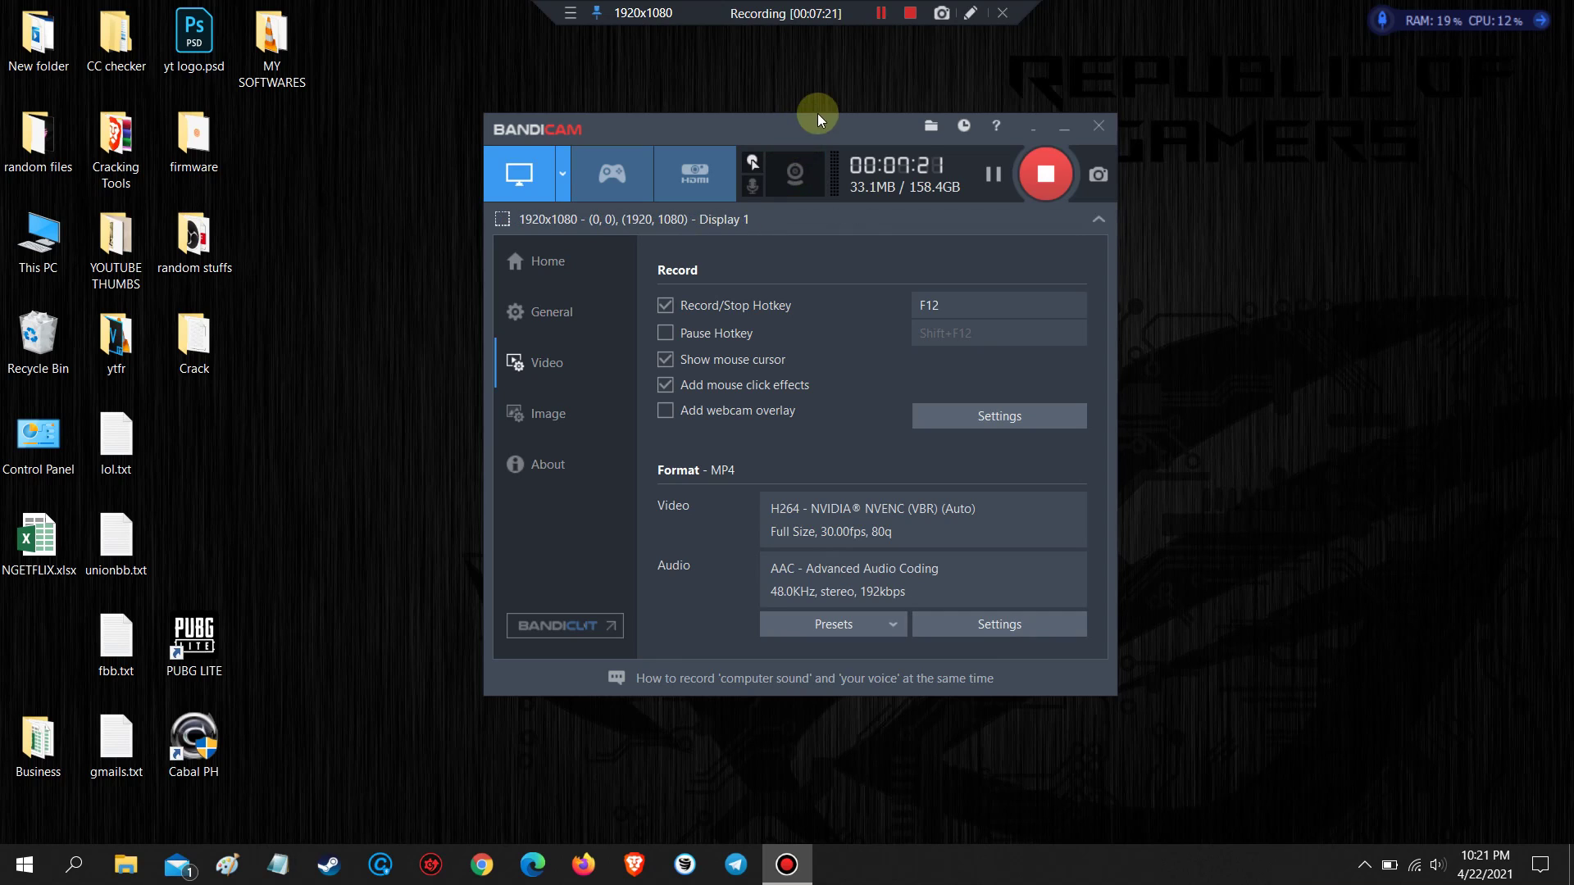
# Step: Minimize the Bandicam window and open the screen drawing tools from the recording bar
pyautogui.moveTo(824, 120); pyautogui.dragTo(731, 130)
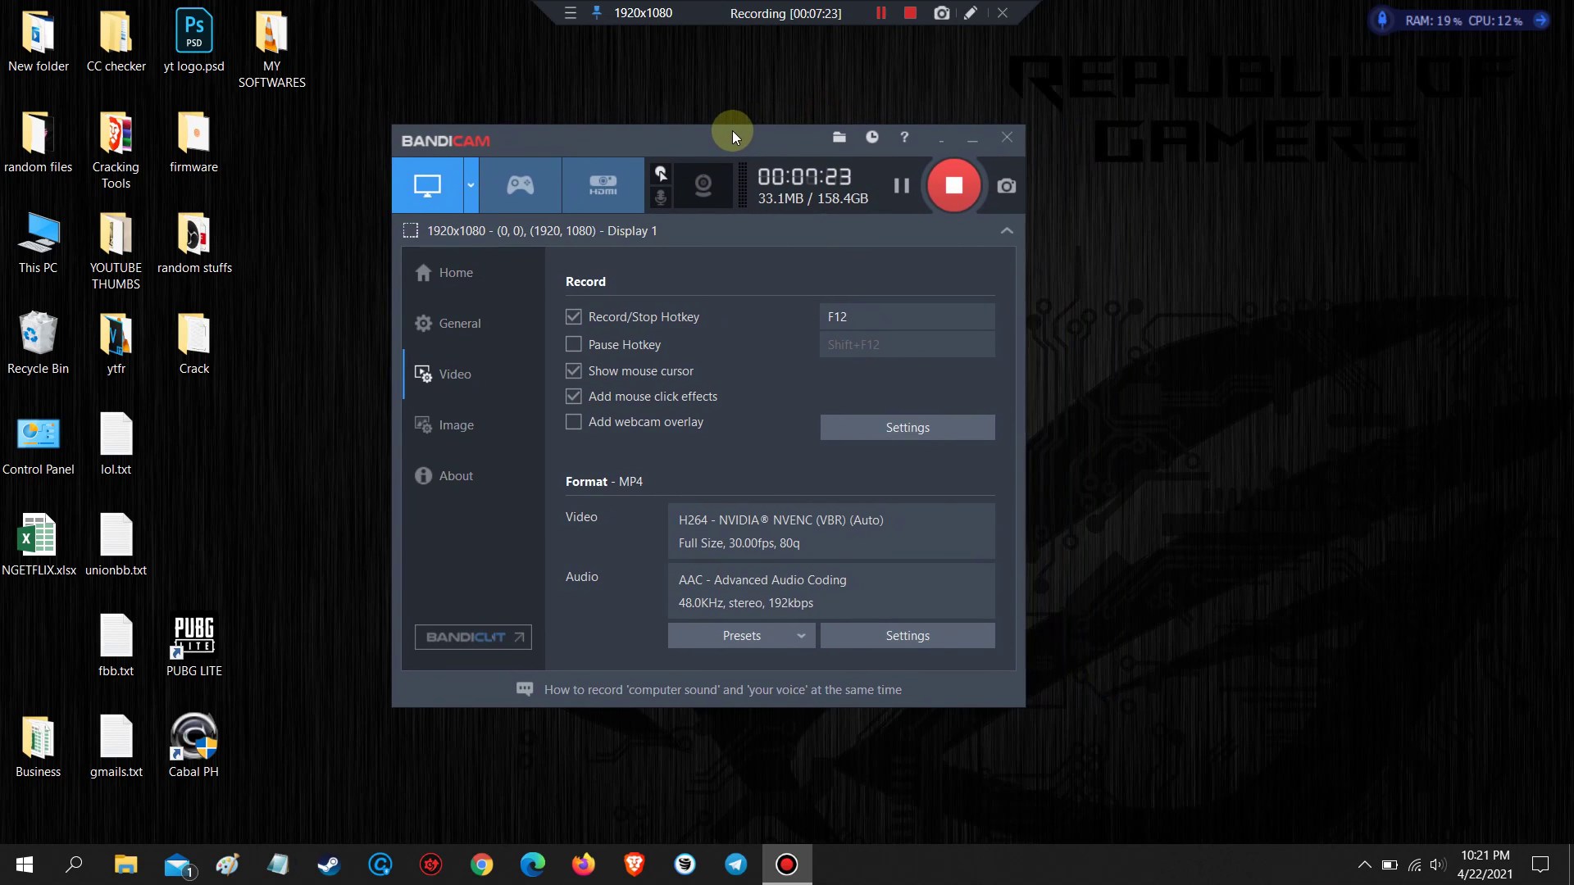
pyautogui.click(974, 140)
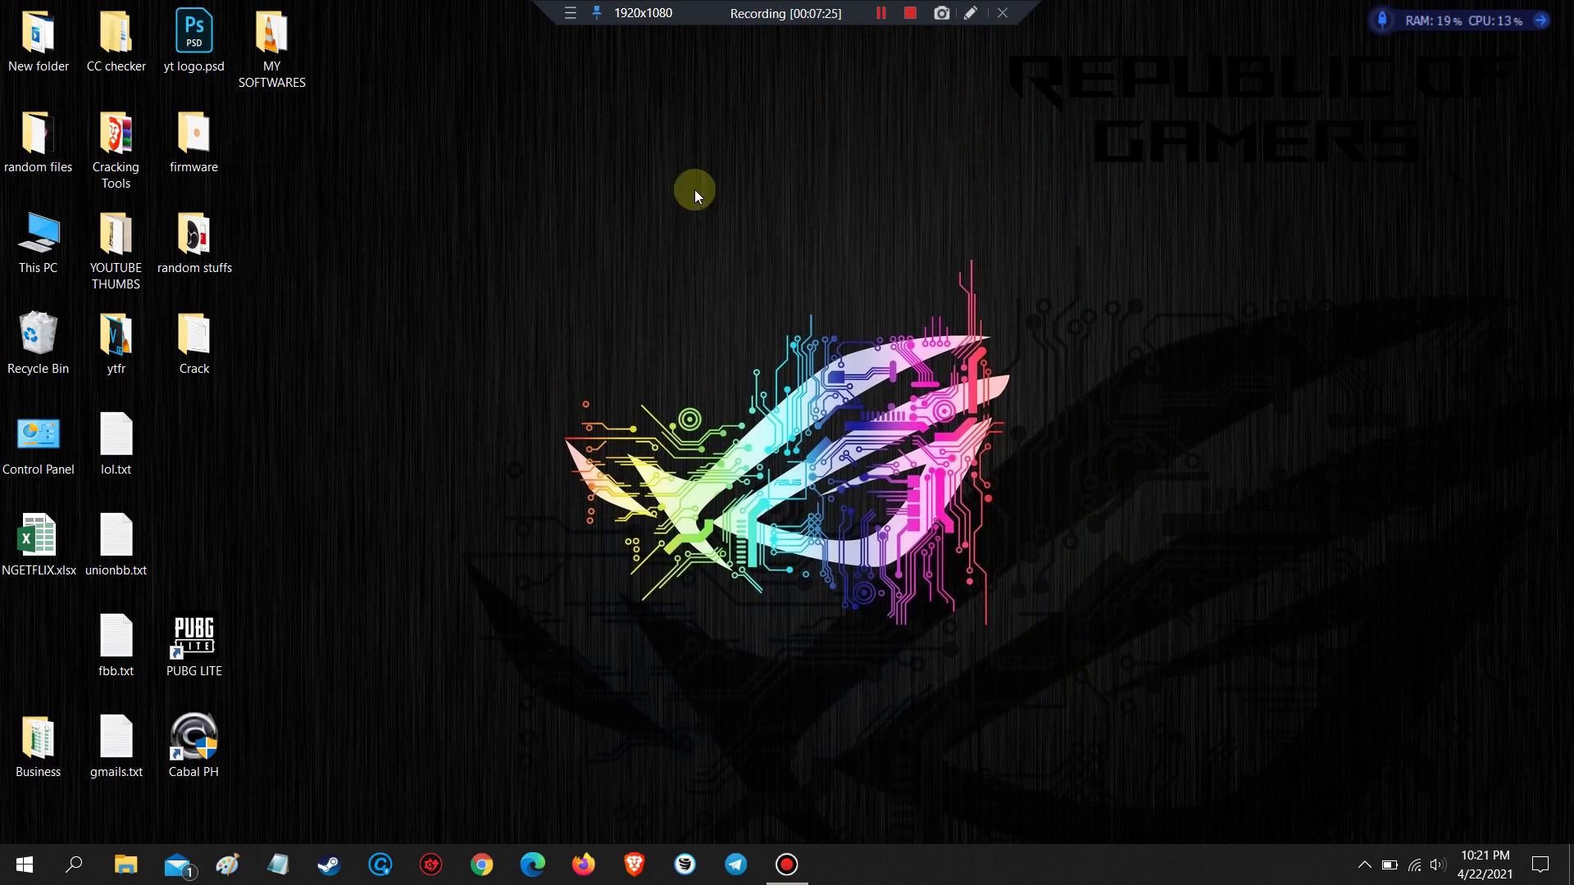
pyautogui.click(978, 23)
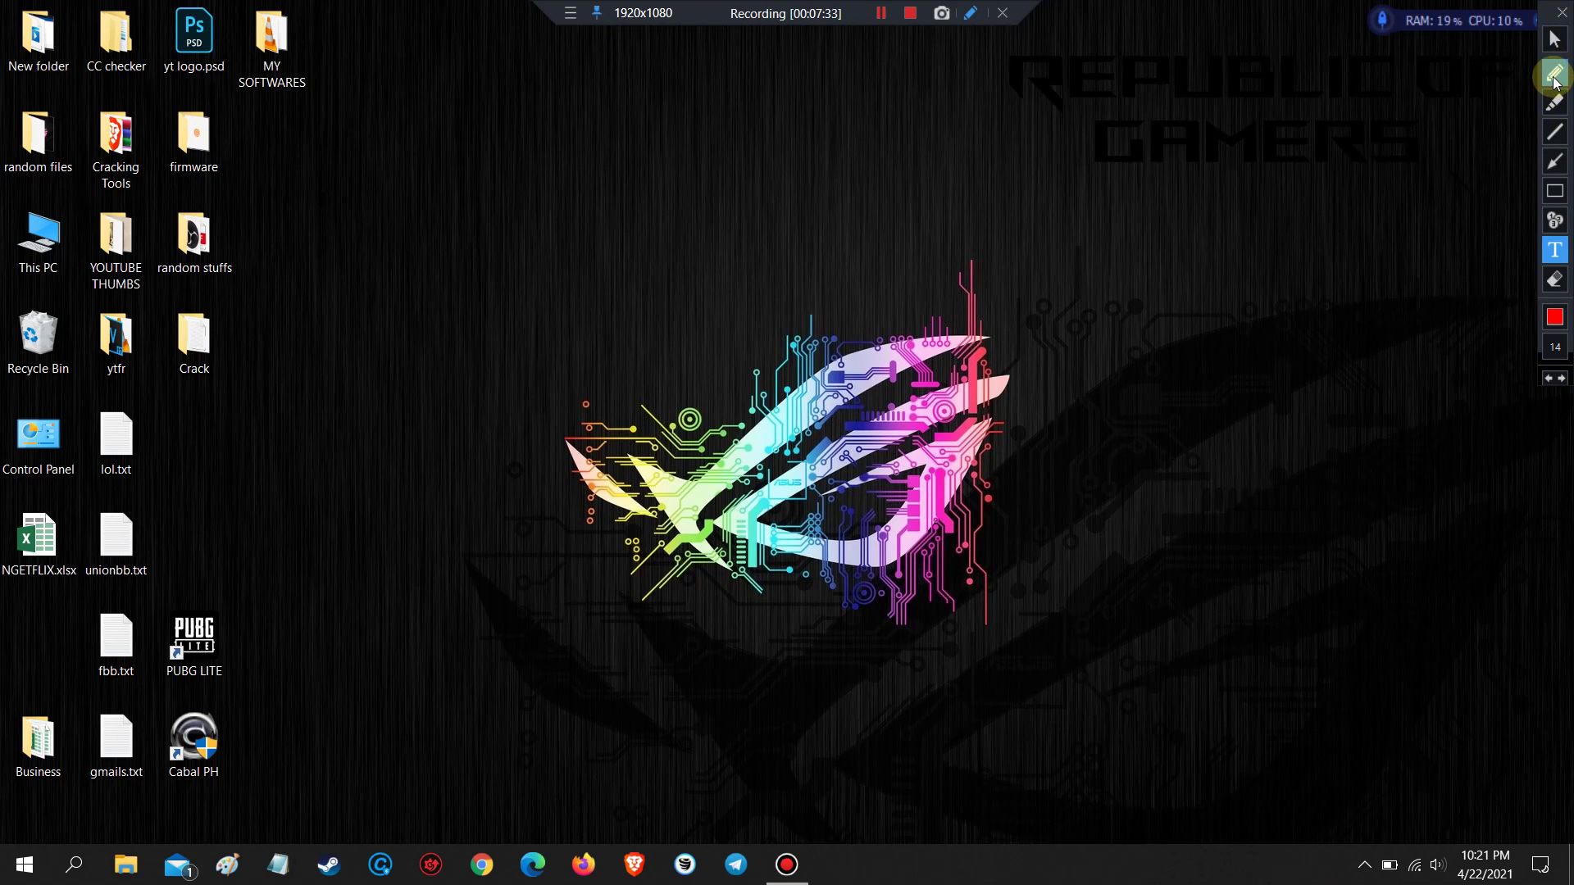
# Step: Draw a red arrow from the right side of the desktop to the drawing icon on the recording bar, and undo it
pyautogui.click(1555, 161)
pyautogui.moveTo(1117, 359)
pyautogui.mouseDown()
pyautogui.moveTo(961, 36)
pyautogui.moveTo(975, 33)
pyautogui.mouseUp()
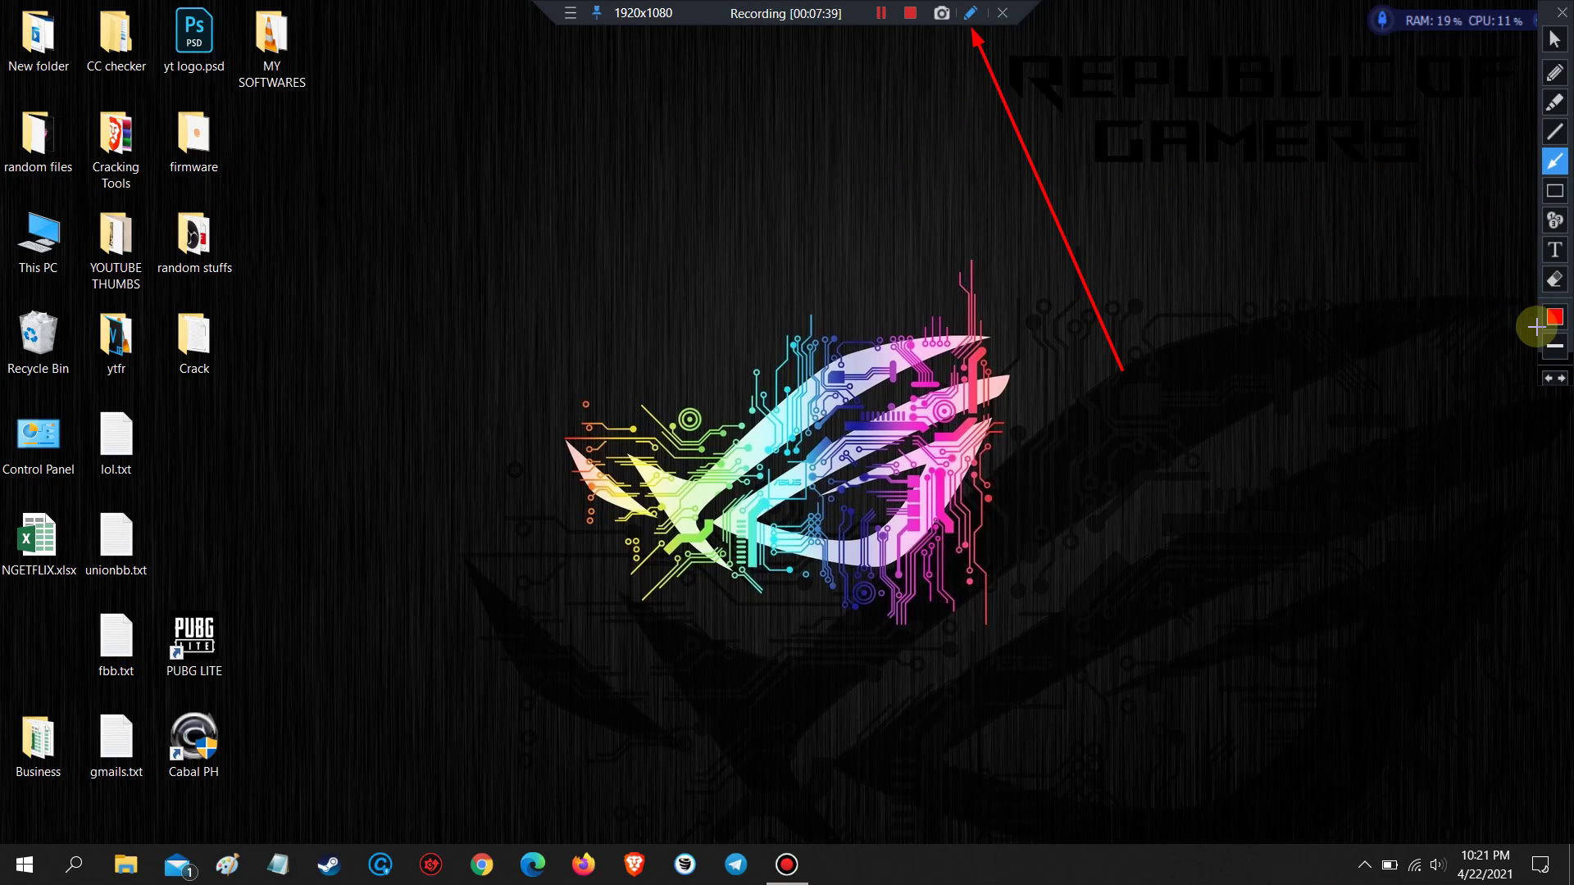
pyautogui.click(1549, 379)
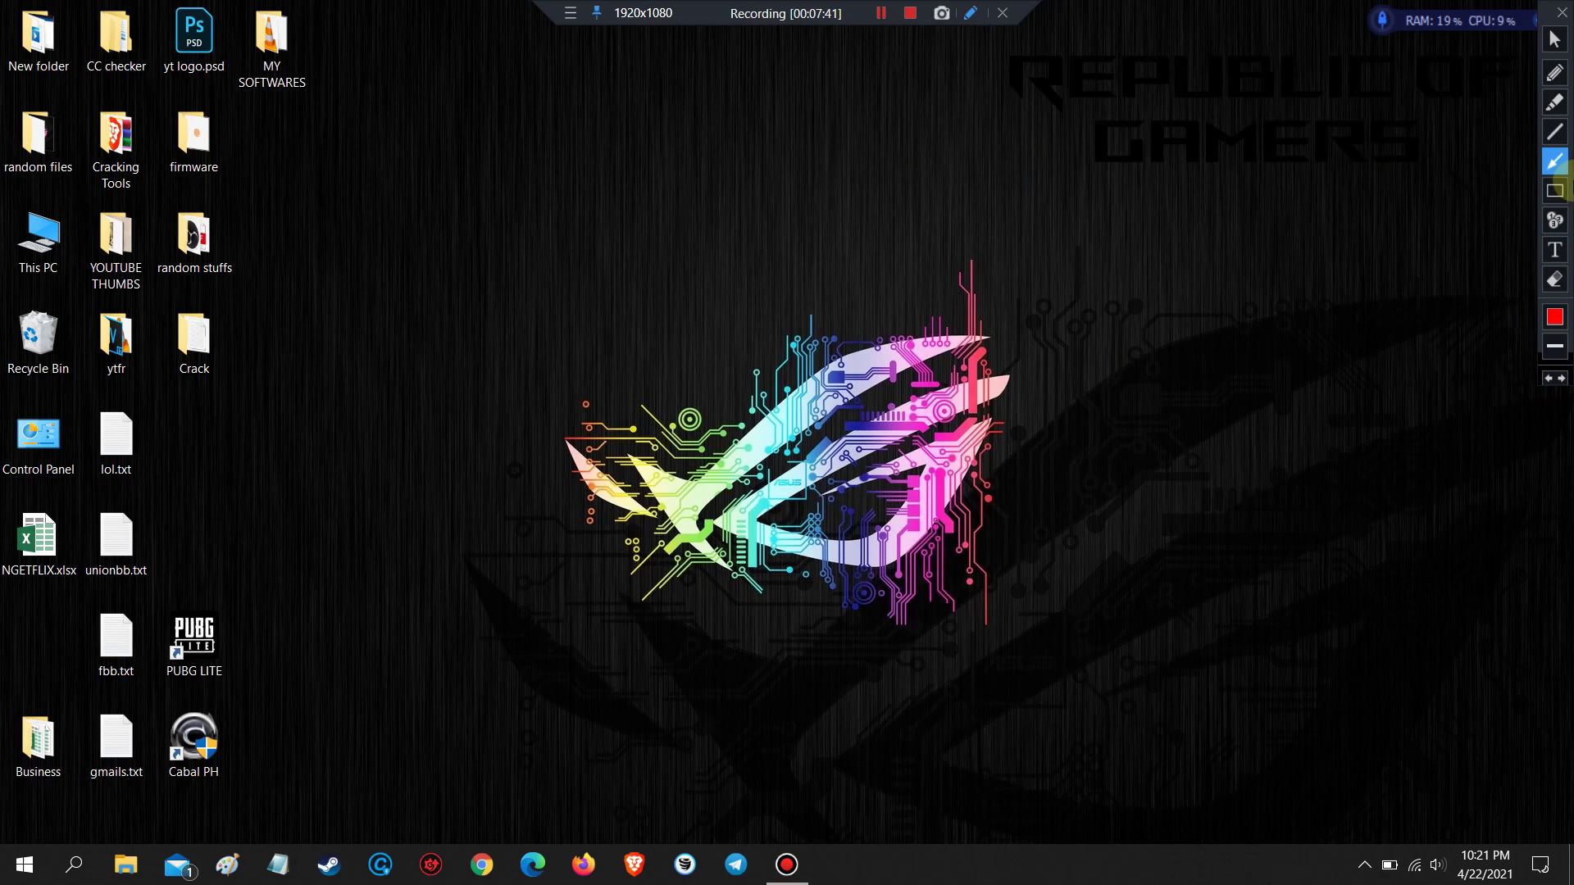
# Step: Draw a red box around the wallpaper logo and undo it
pyautogui.click(1555, 191)
pyautogui.moveTo(466, 276)
pyautogui.mouseDown()
pyautogui.moveTo(1084, 605)
pyautogui.moveTo(1079, 647)
pyautogui.mouseUp()
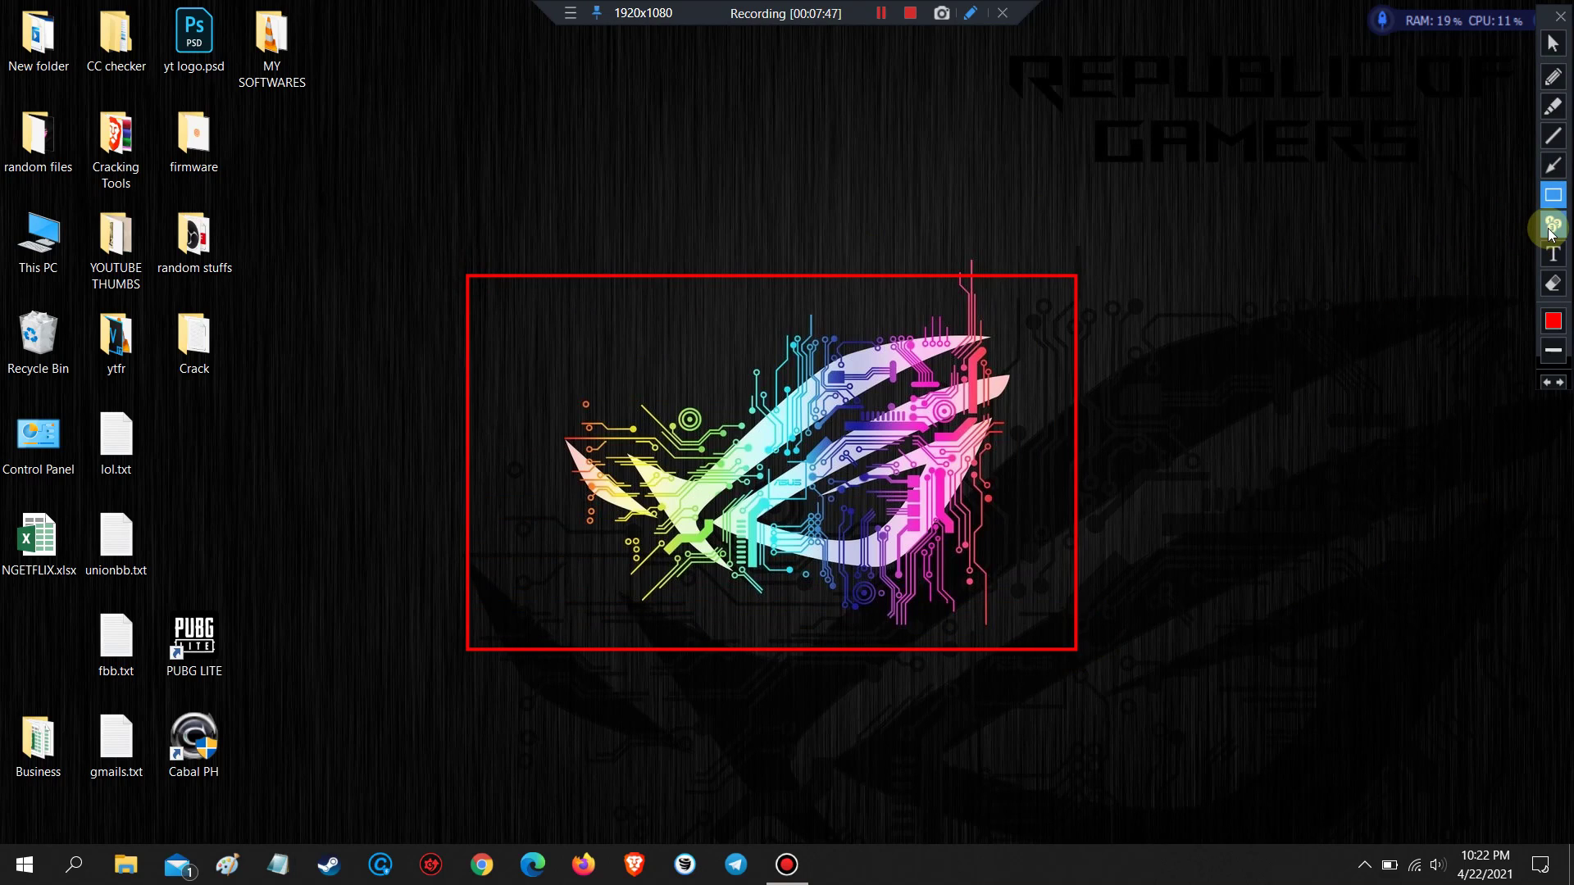
pyautogui.click(1555, 387)
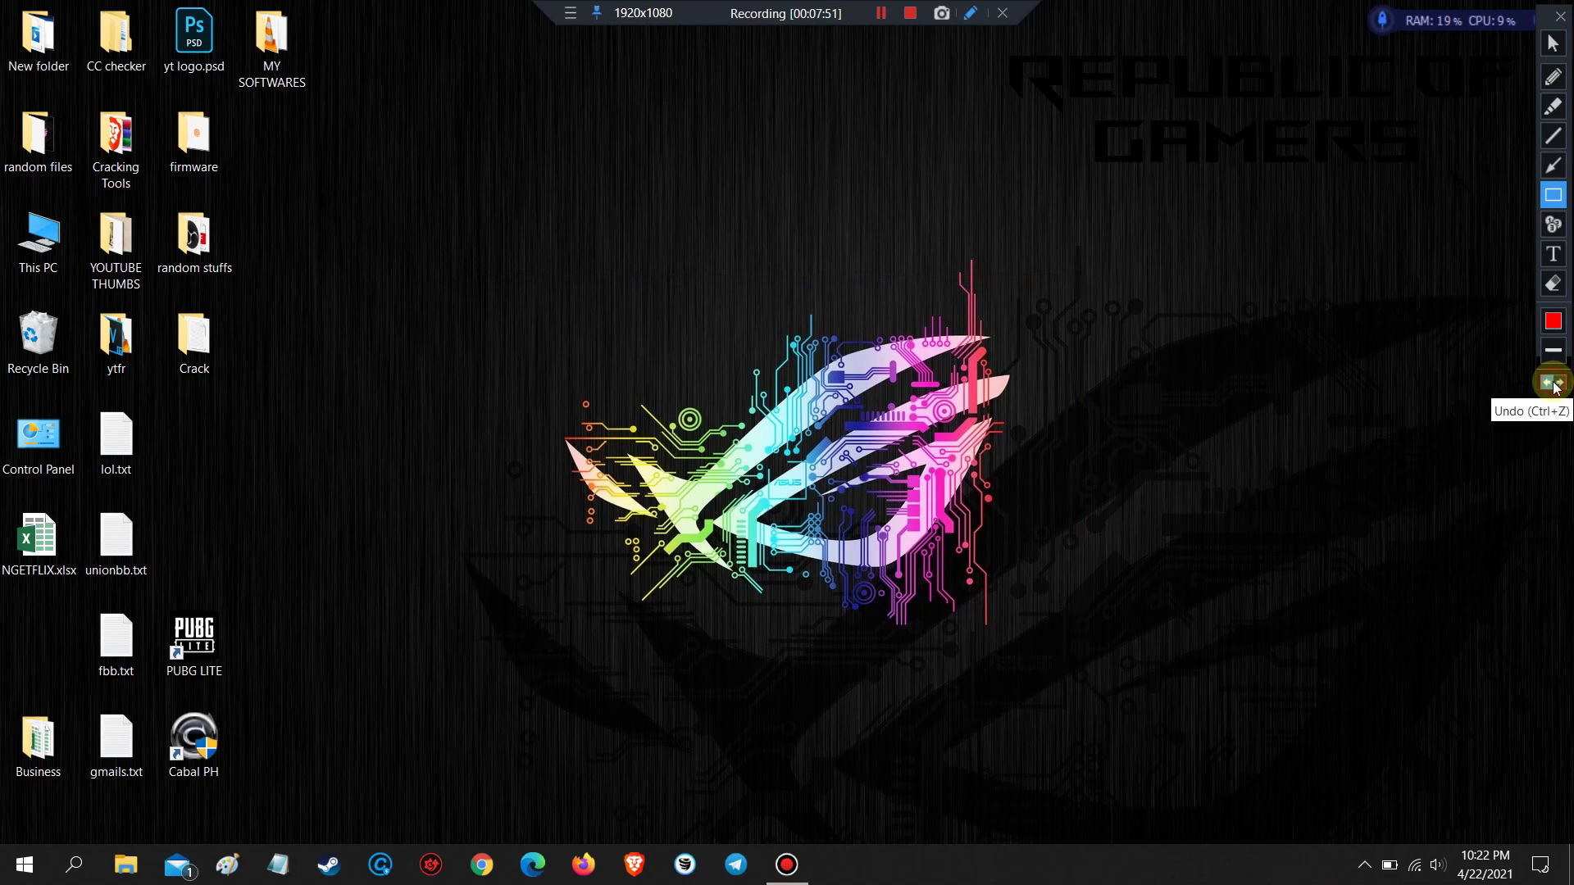
# Step: Place number markers 1 to 4 down the desktop beside the third icon column, and remove them all
pyautogui.click(1553, 223)
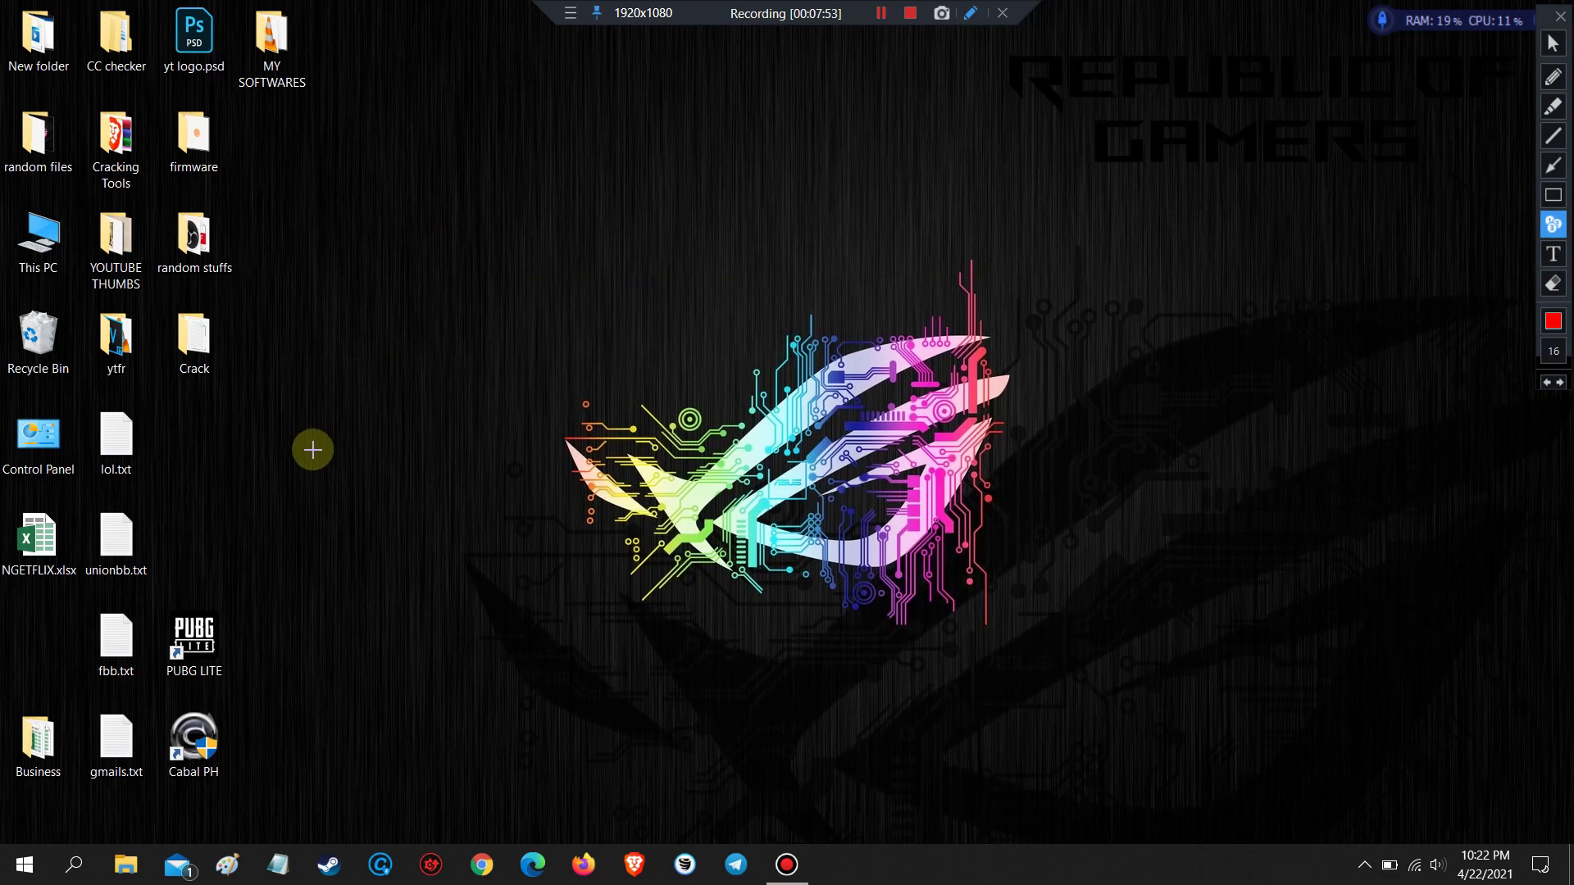
pyautogui.click(259, 132)
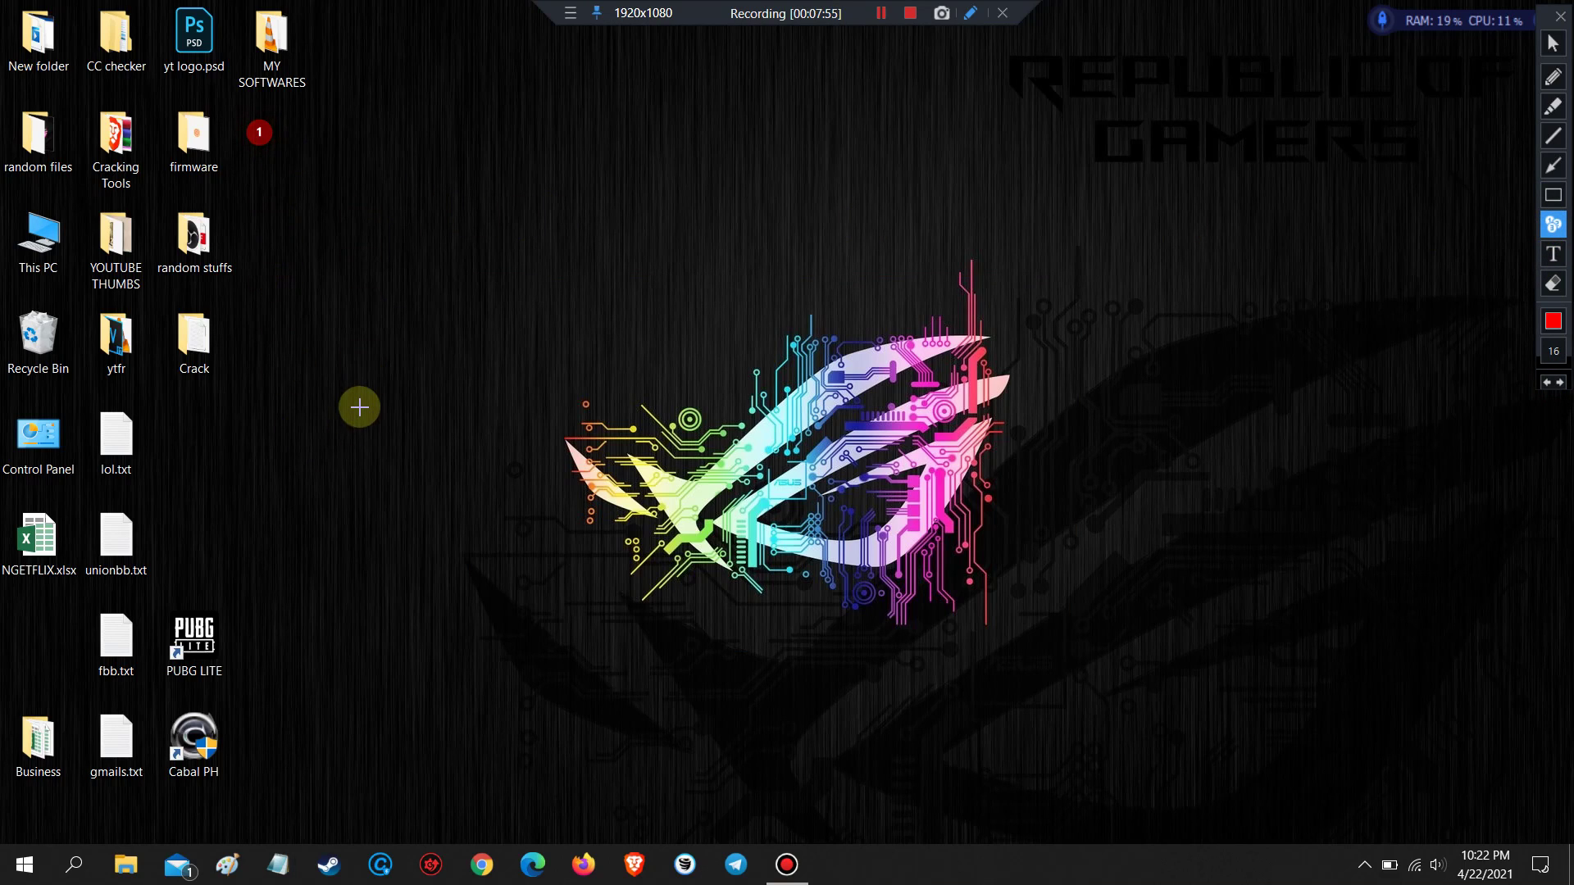
pyautogui.click(259, 234)
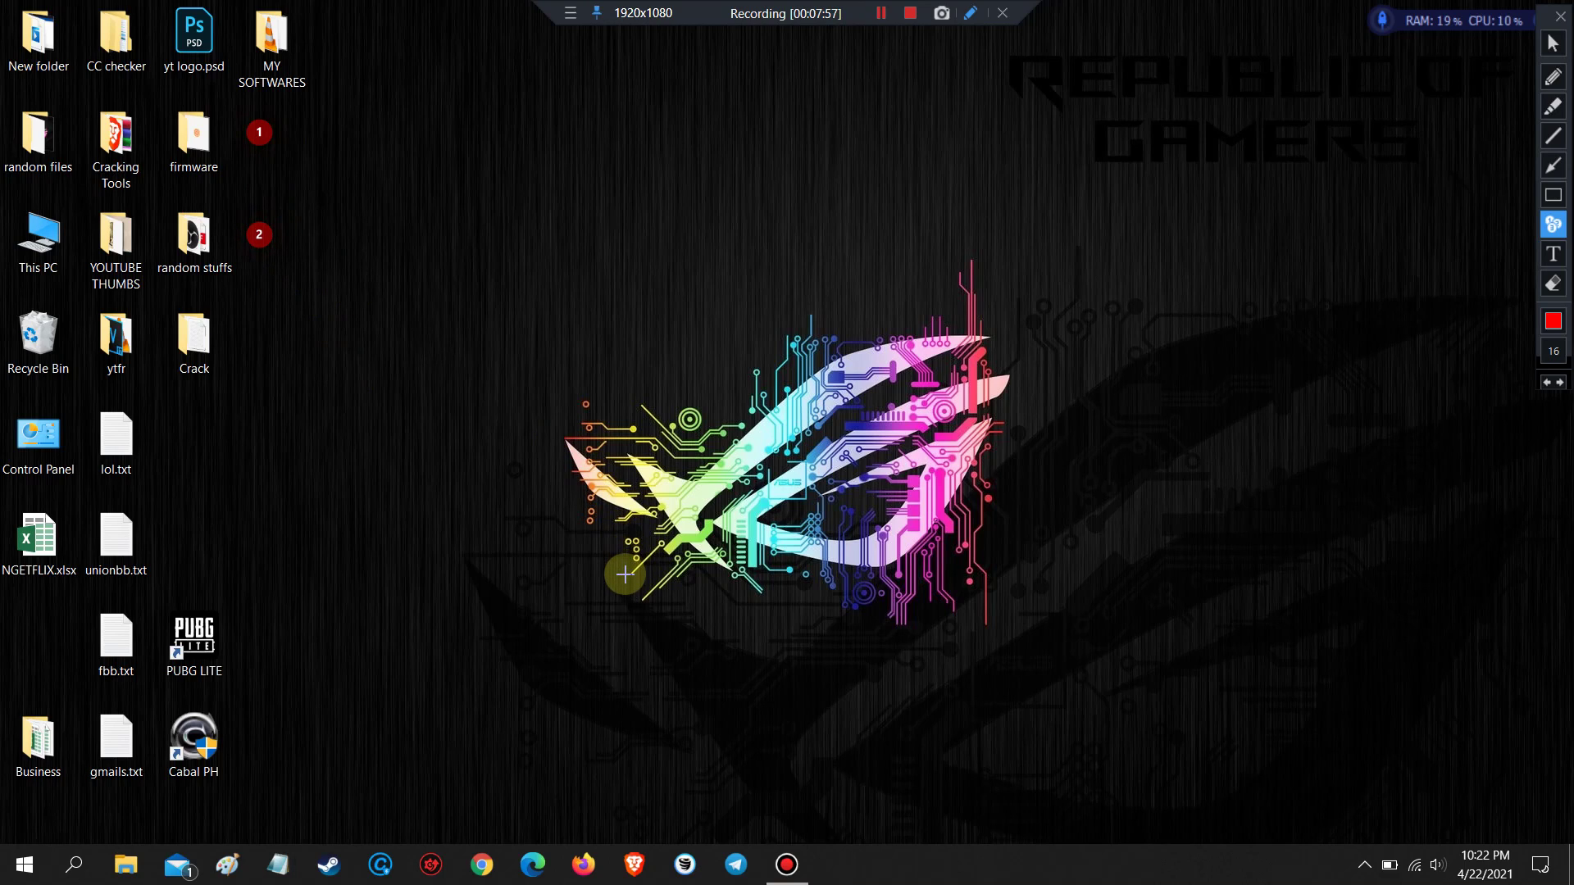
pyautogui.click(260, 343)
pyautogui.click(263, 746)
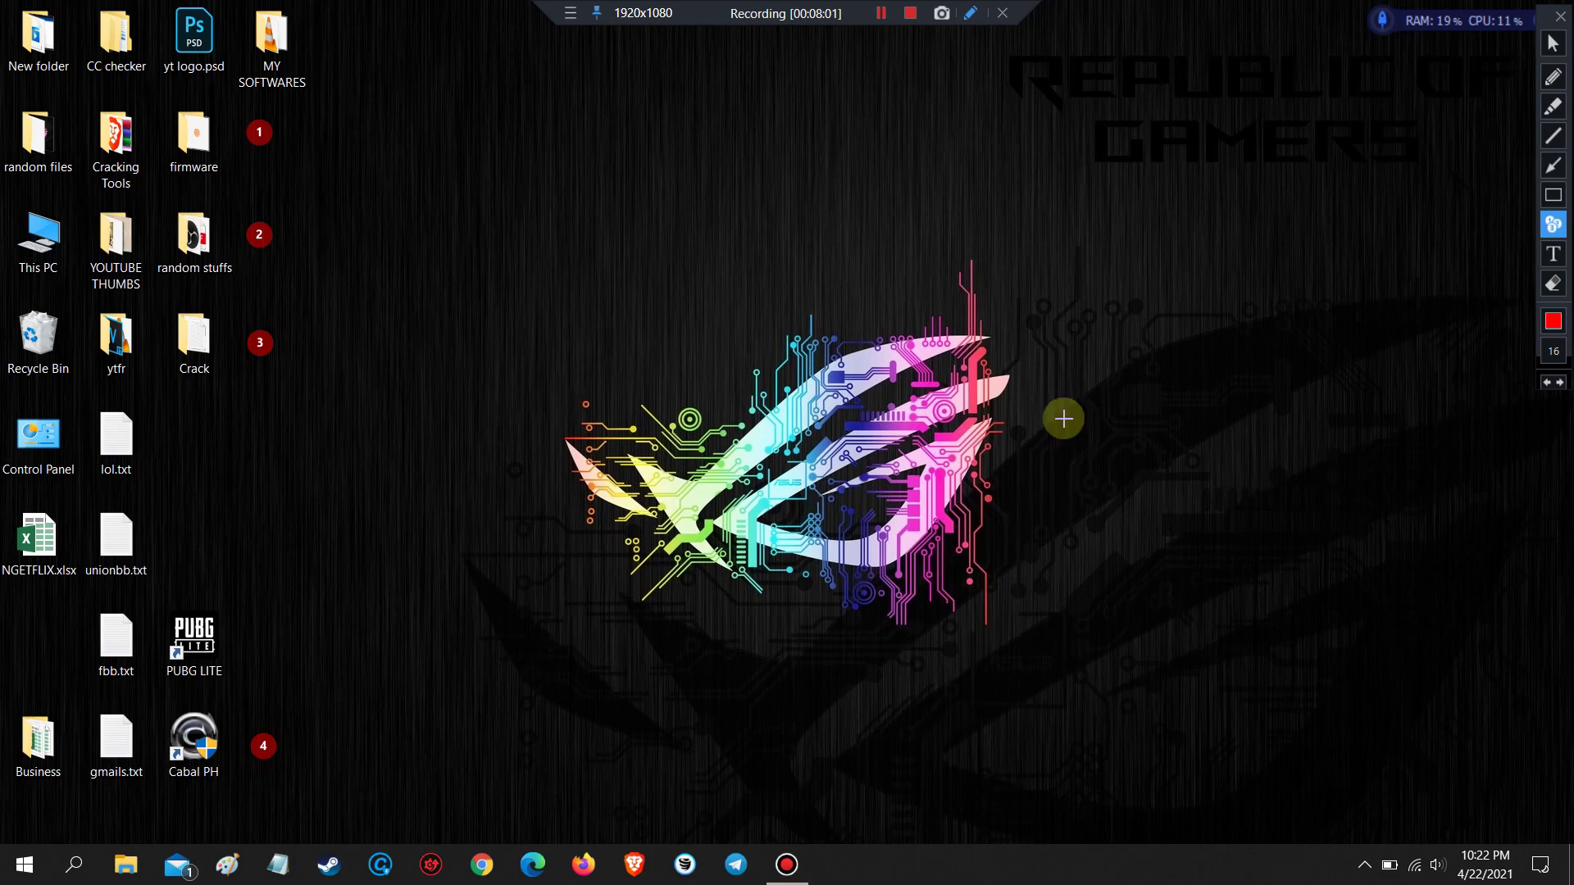
pyautogui.click(1546, 385)
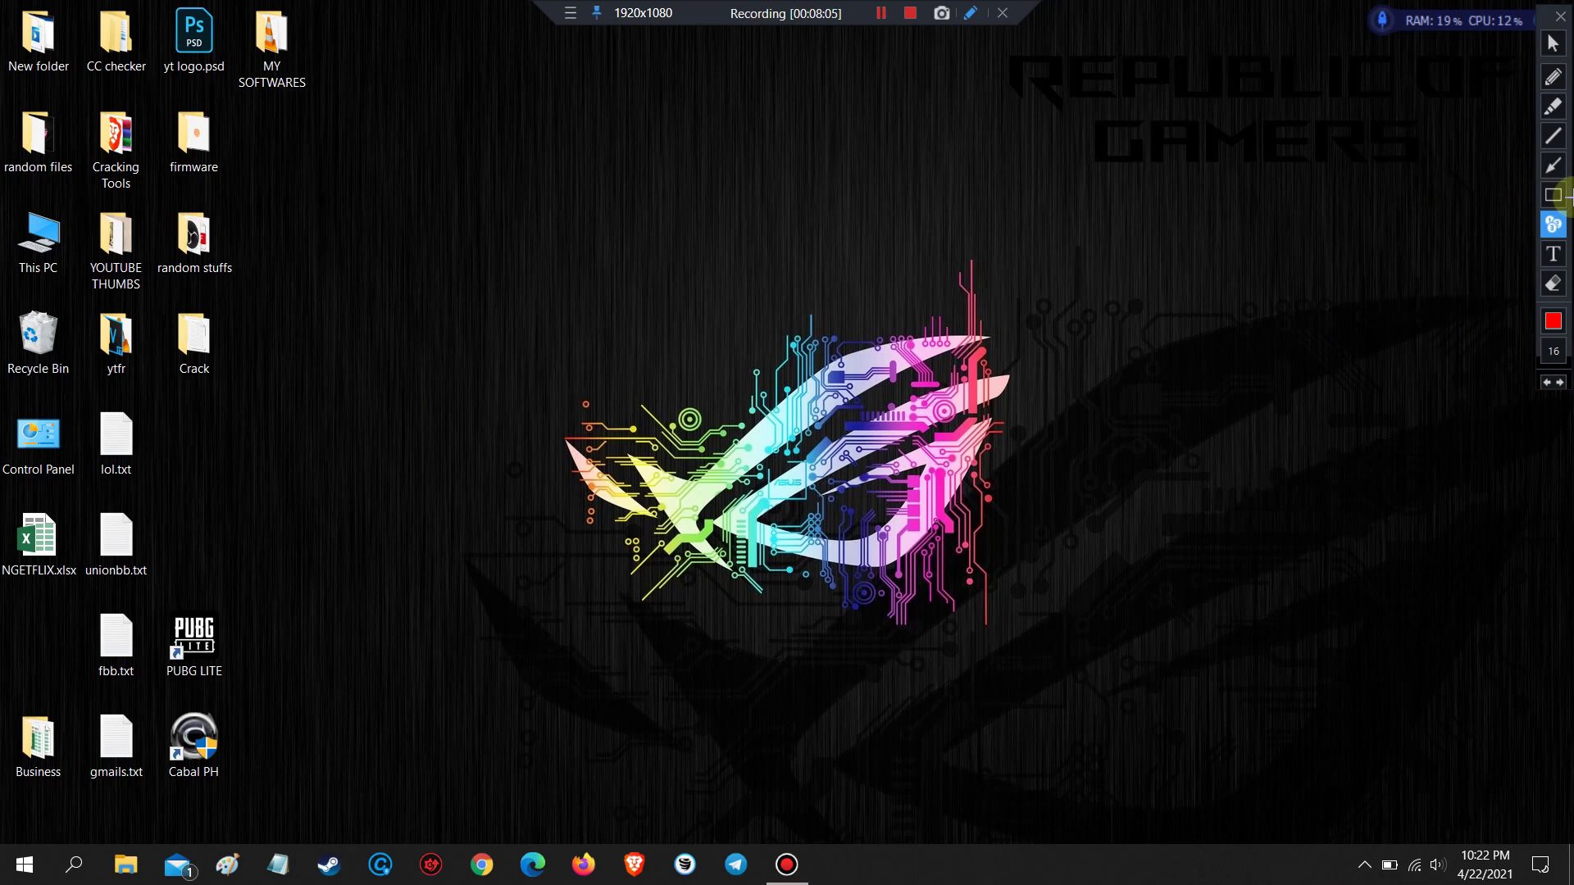
# Step: Add the text annotation "welcome" above the wallpaper logo and move it to the logo's upper right
pyautogui.click(1552, 254)
pyautogui.click(613, 176)
pyautogui.write('welcome')
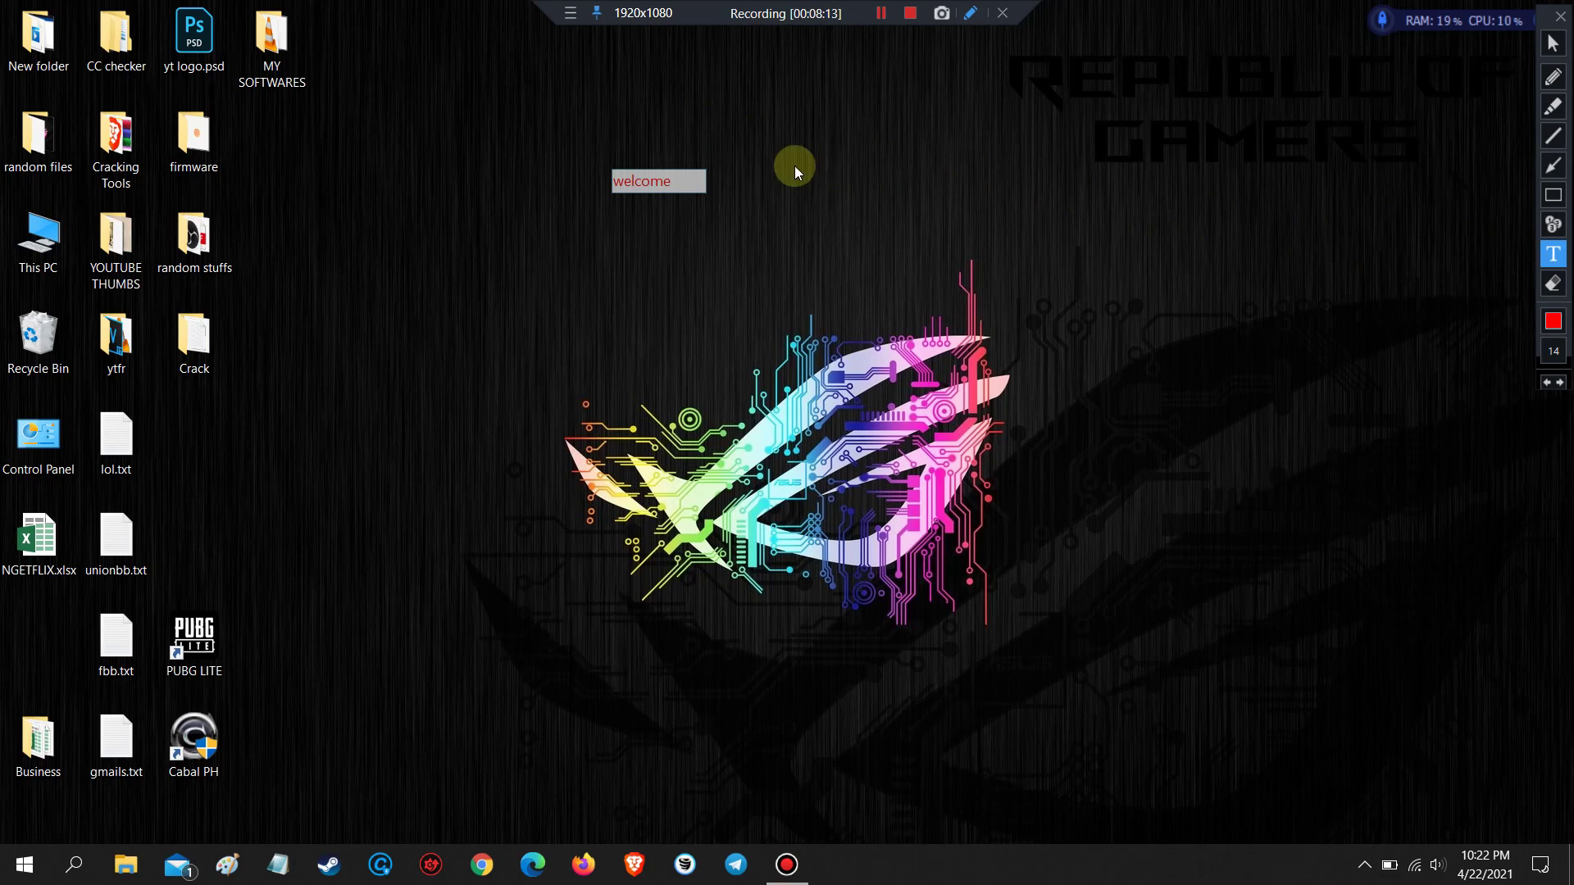
pyautogui.moveTo(691, 185); pyautogui.dragTo(1127, 237)
# Step: Add a second "welcome" text at 60 px below the first one, and undo both text annotations
pyautogui.click(1560, 361)
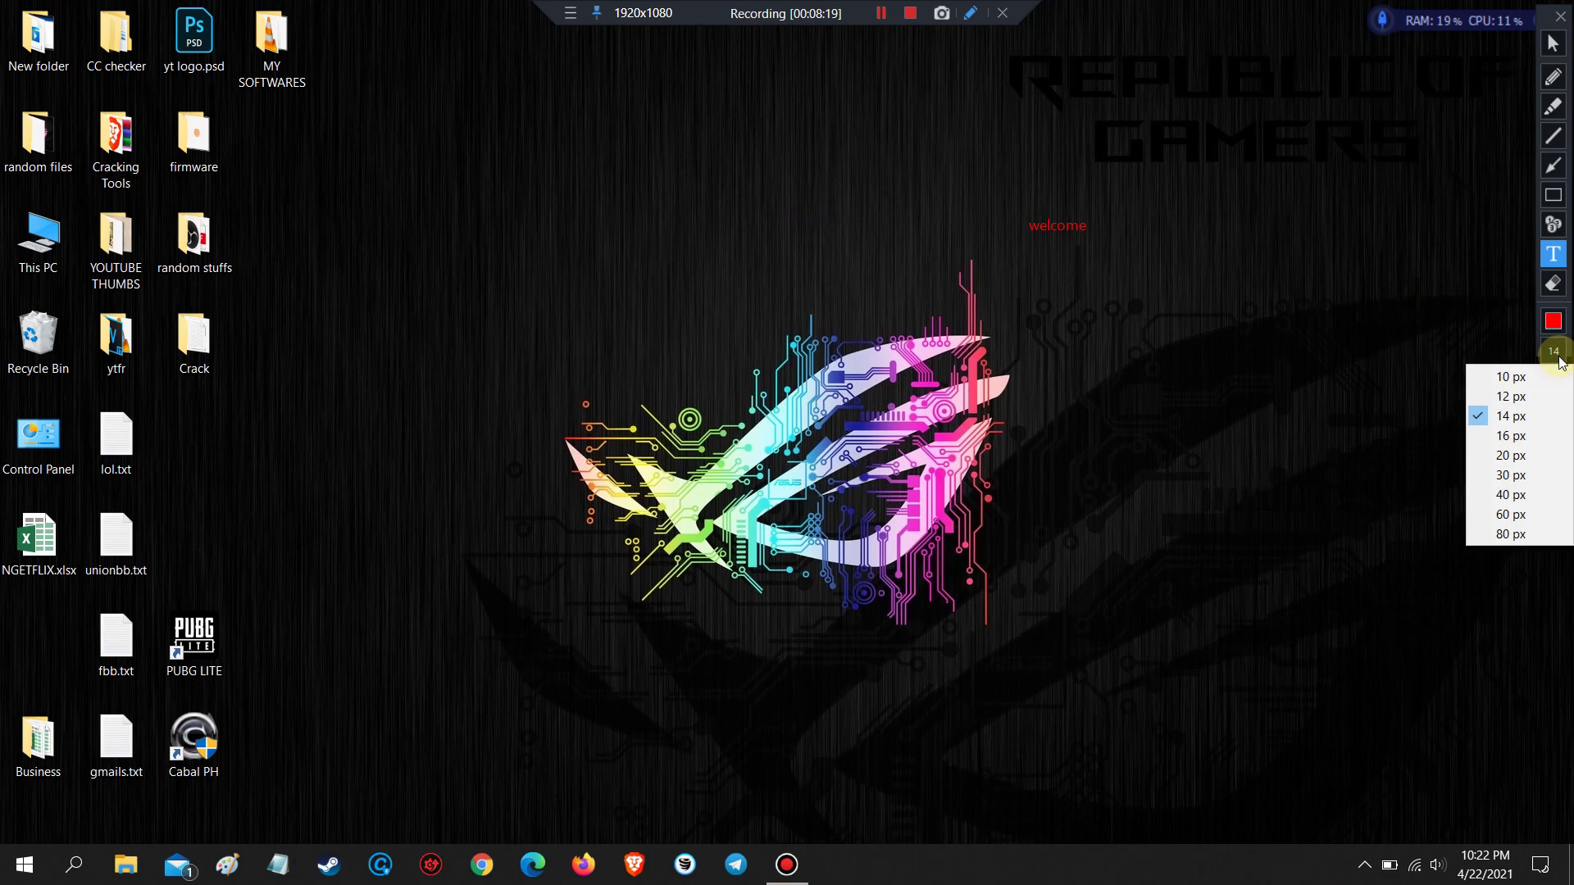
pyautogui.click(1503, 511)
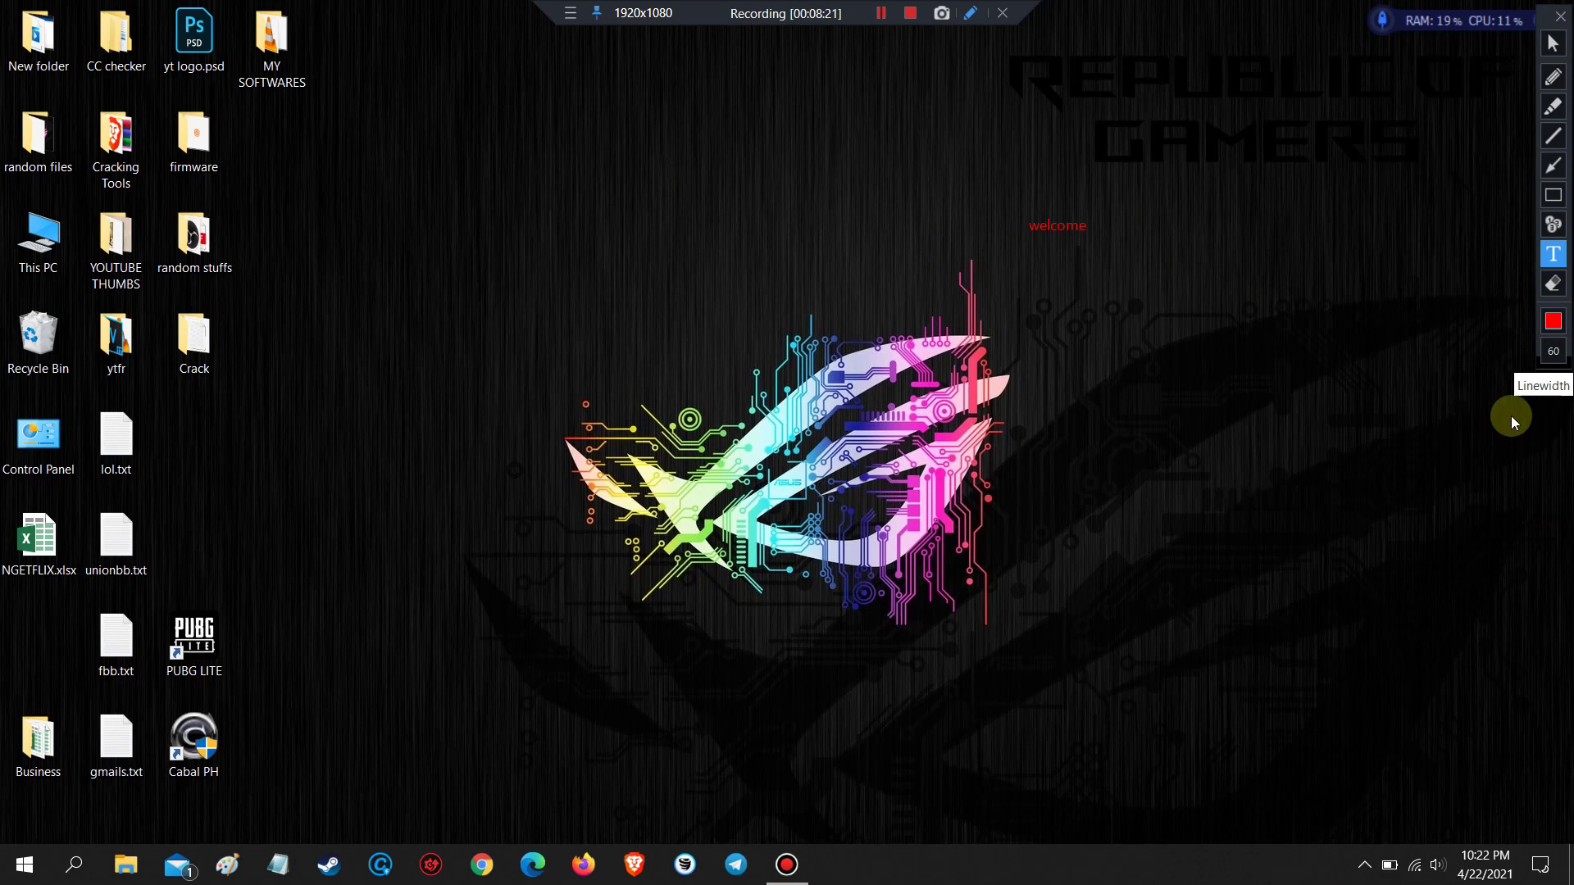
pyautogui.click(1044, 328)
pyautogui.write('sd')
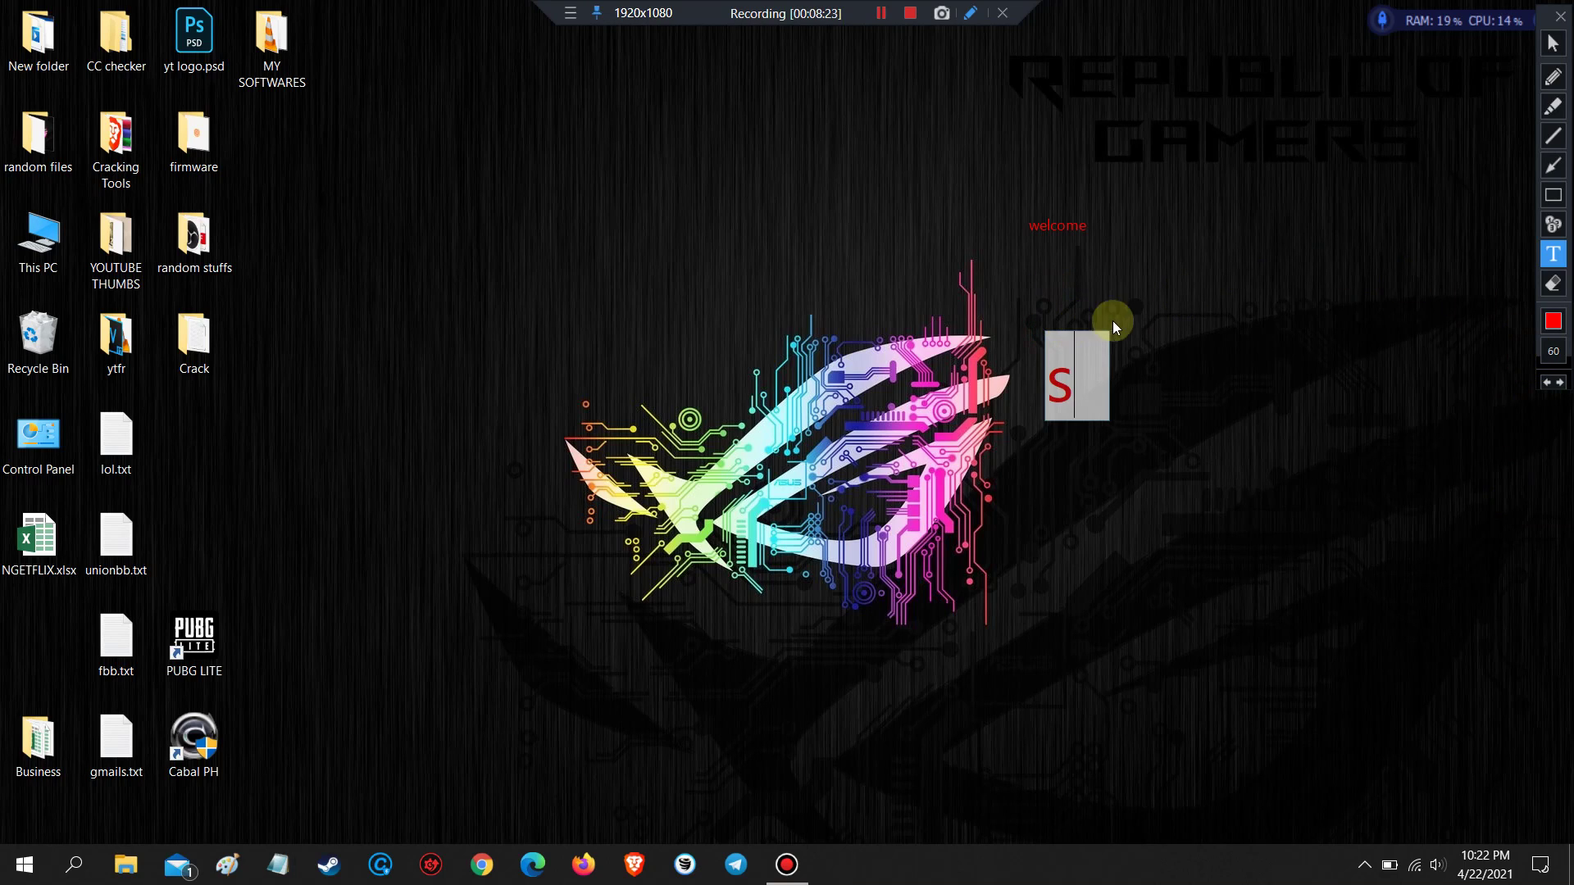
pyautogui.press('BackSpace')
pyautogui.press('BackSpace')
pyautogui.write('welcome')
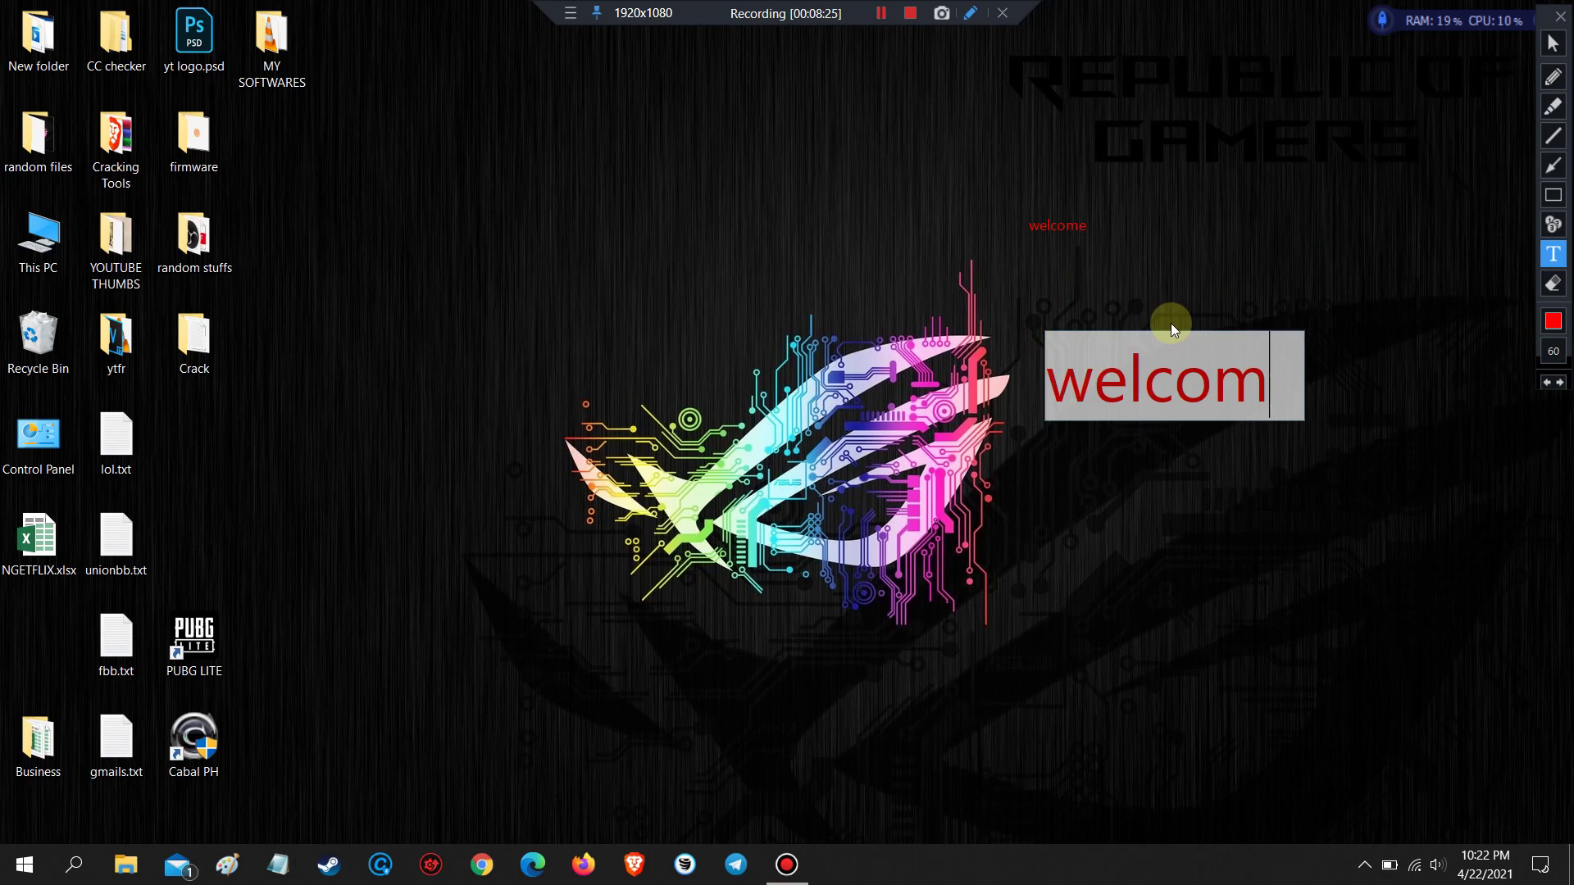
pyautogui.click(1300, 474)
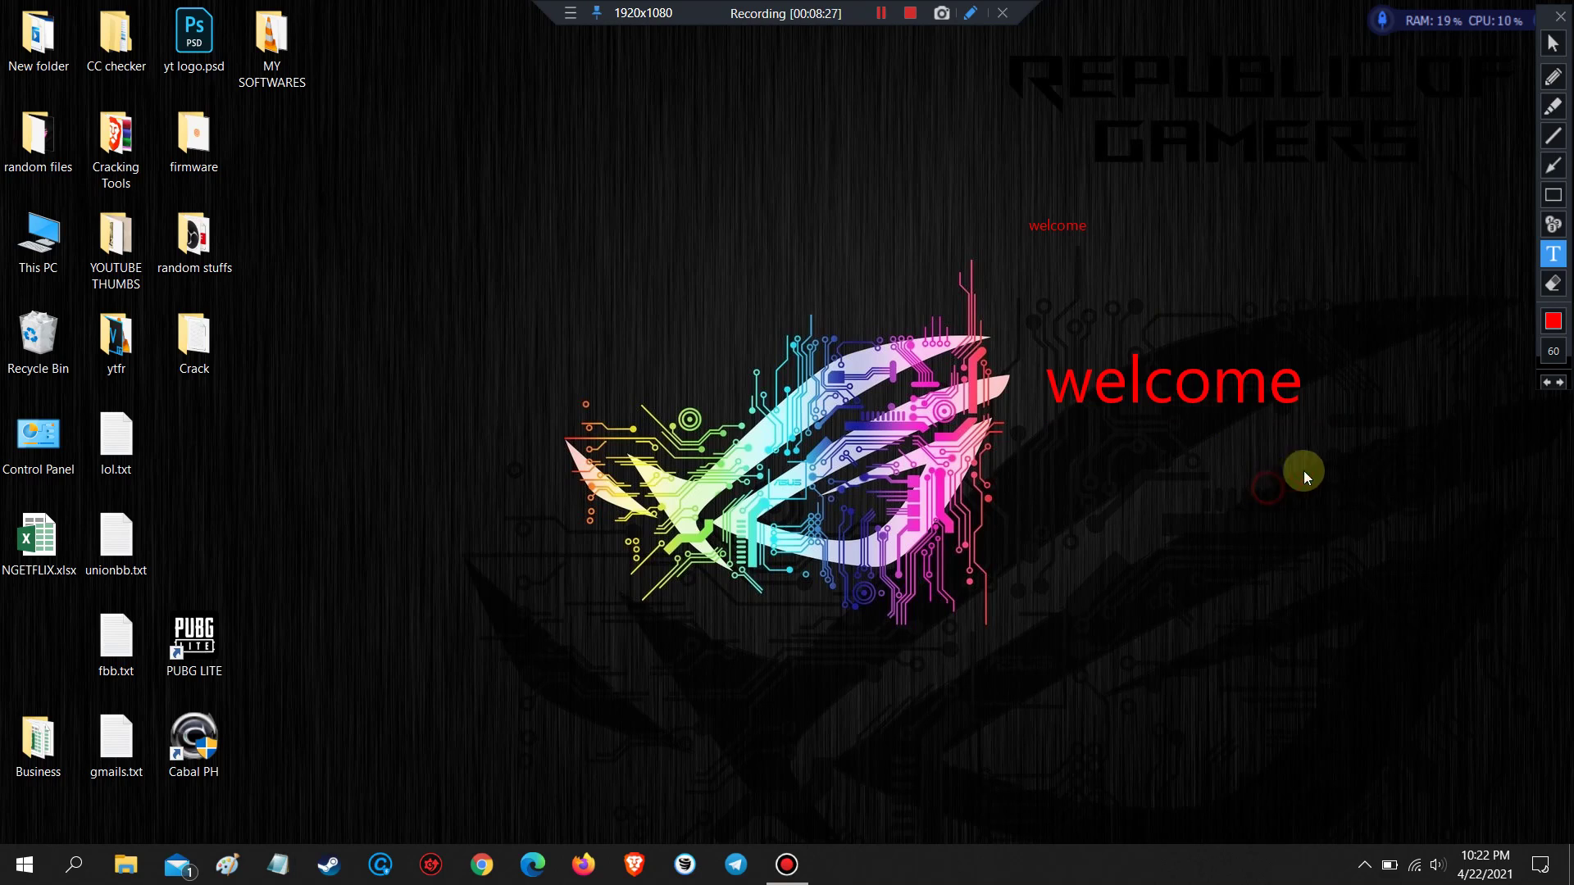
pyautogui.click(1545, 384)
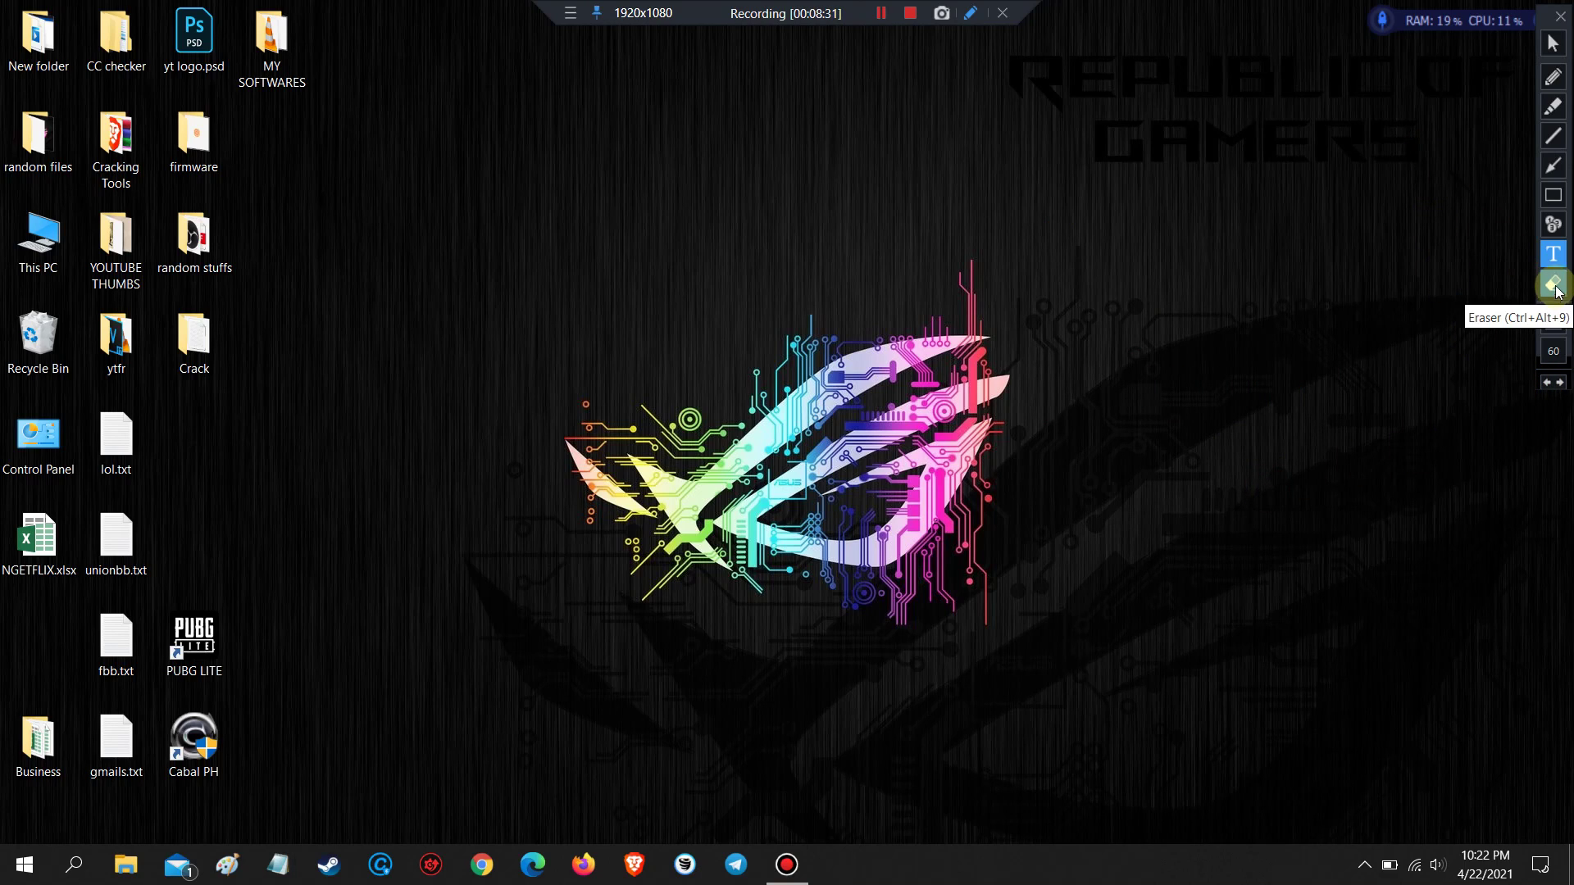
# Step: Draw yellow highlighter strokes above the wallpaper logo and over the Crack and MY SOFTWARES labels, and undo them all
pyautogui.click(1550, 106)
pyautogui.moveTo(889, 194); pyautogui.dragTo(1134, 206)
pyautogui.moveTo(902, 183); pyautogui.dragTo(432, 412)
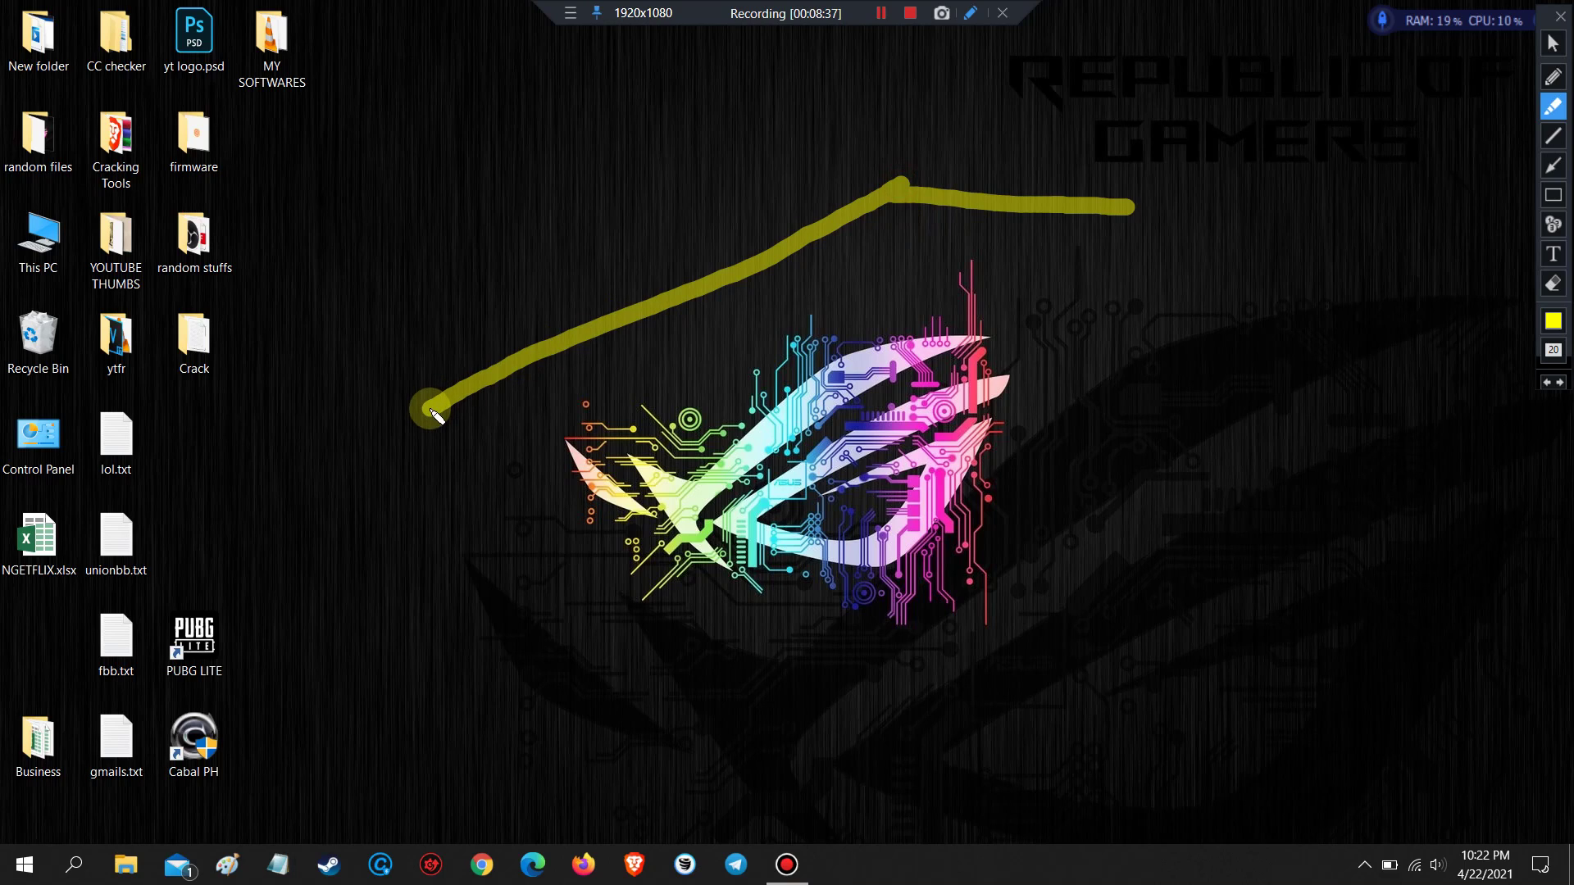
pyautogui.moveTo(168, 368); pyautogui.dragTo(218, 368)
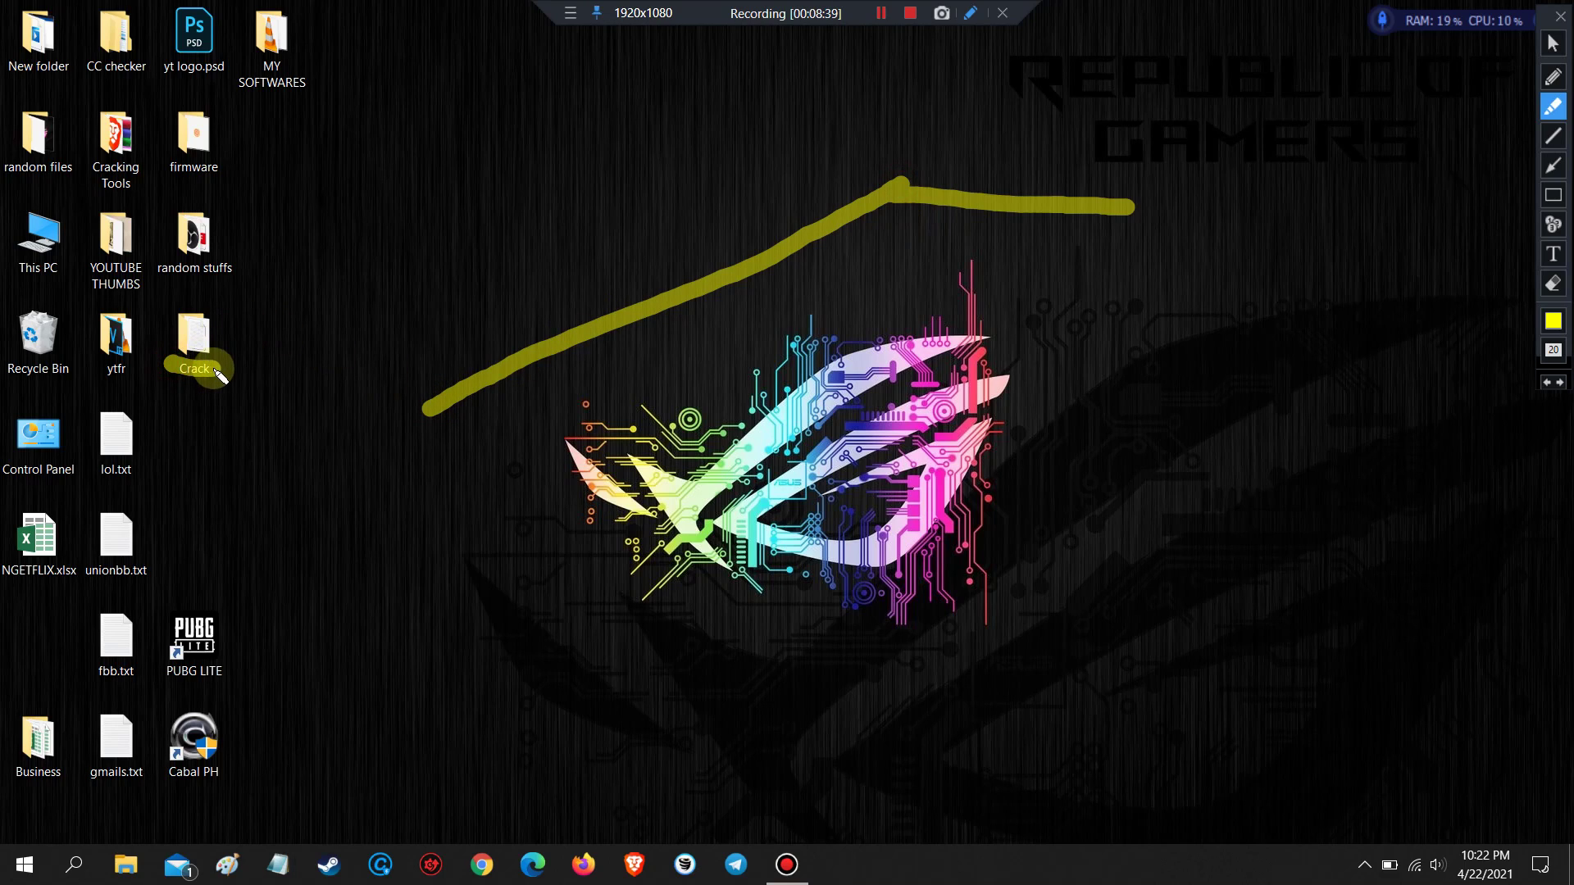
pyautogui.moveTo(239, 65); pyautogui.dragTo(361, 84)
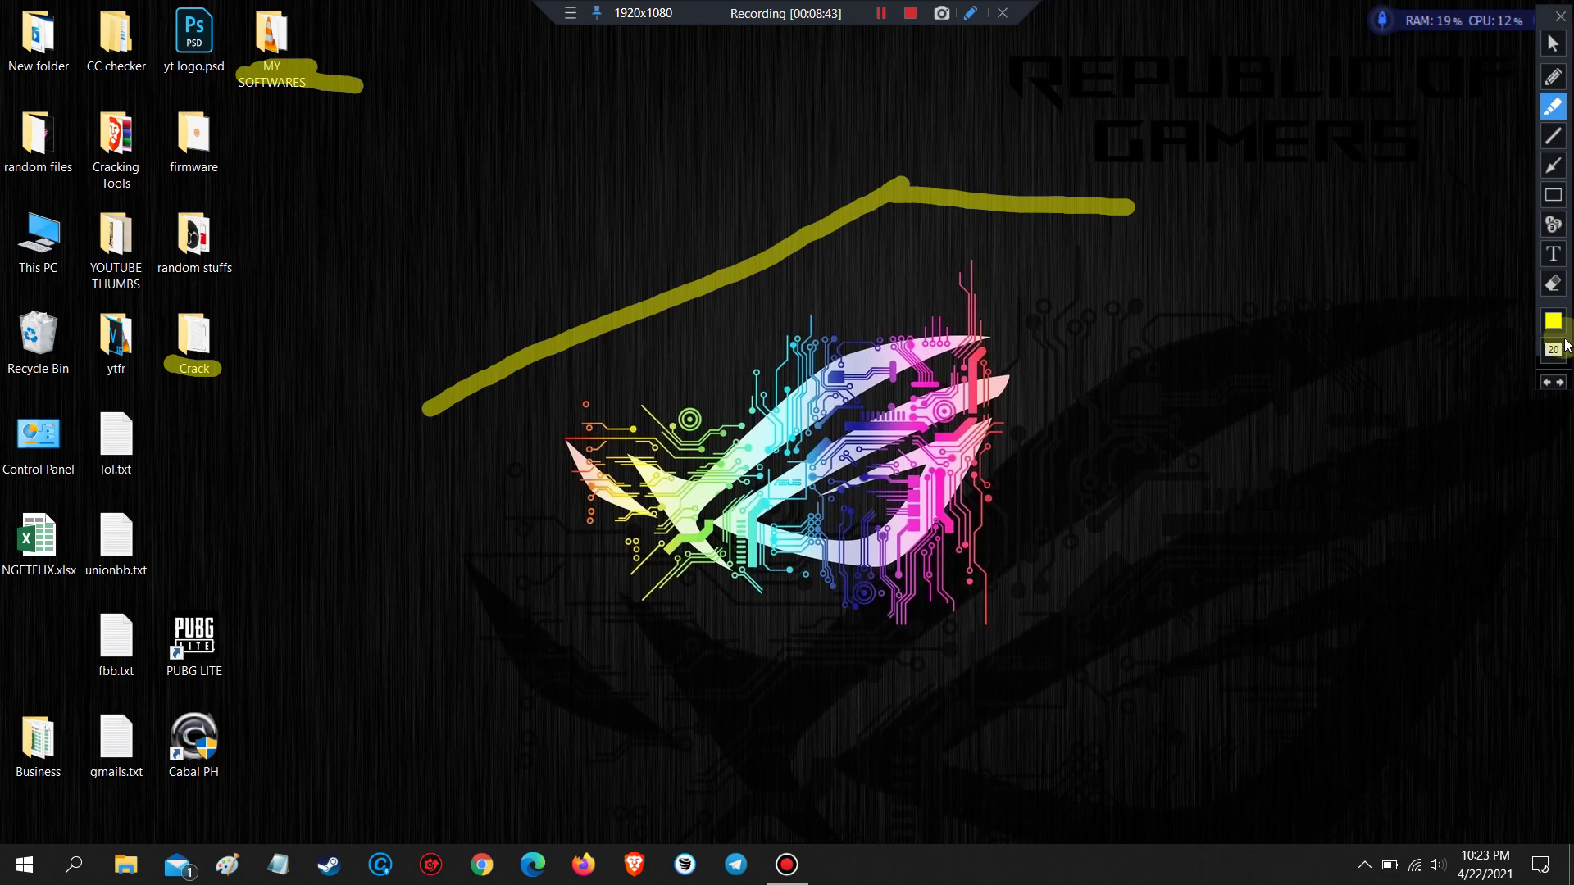
pyautogui.click(1554, 385)
pyautogui.click(1553, 386)
pyautogui.click(1553, 385)
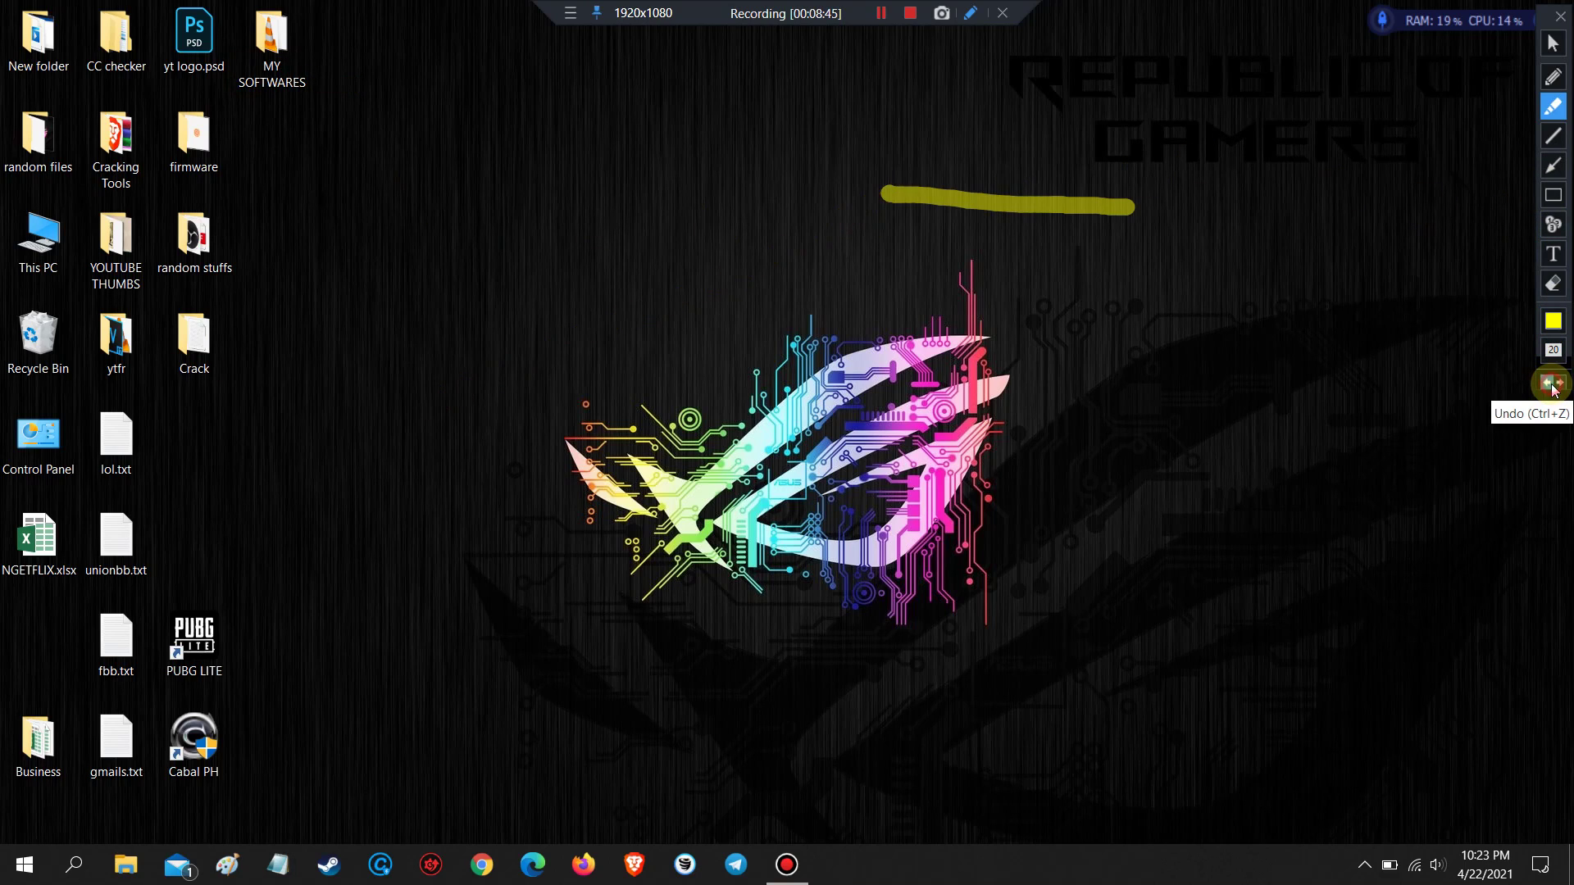
pyautogui.click(1553, 386)
# Step: Draw a red freehand letter A above the wallpaper logo with the pencil
pyautogui.click(1553, 77)
pyautogui.moveTo(725, 123); pyautogui.dragTo(695, 232)
pyautogui.moveTo(721, 120); pyautogui.dragTo(817, 218)
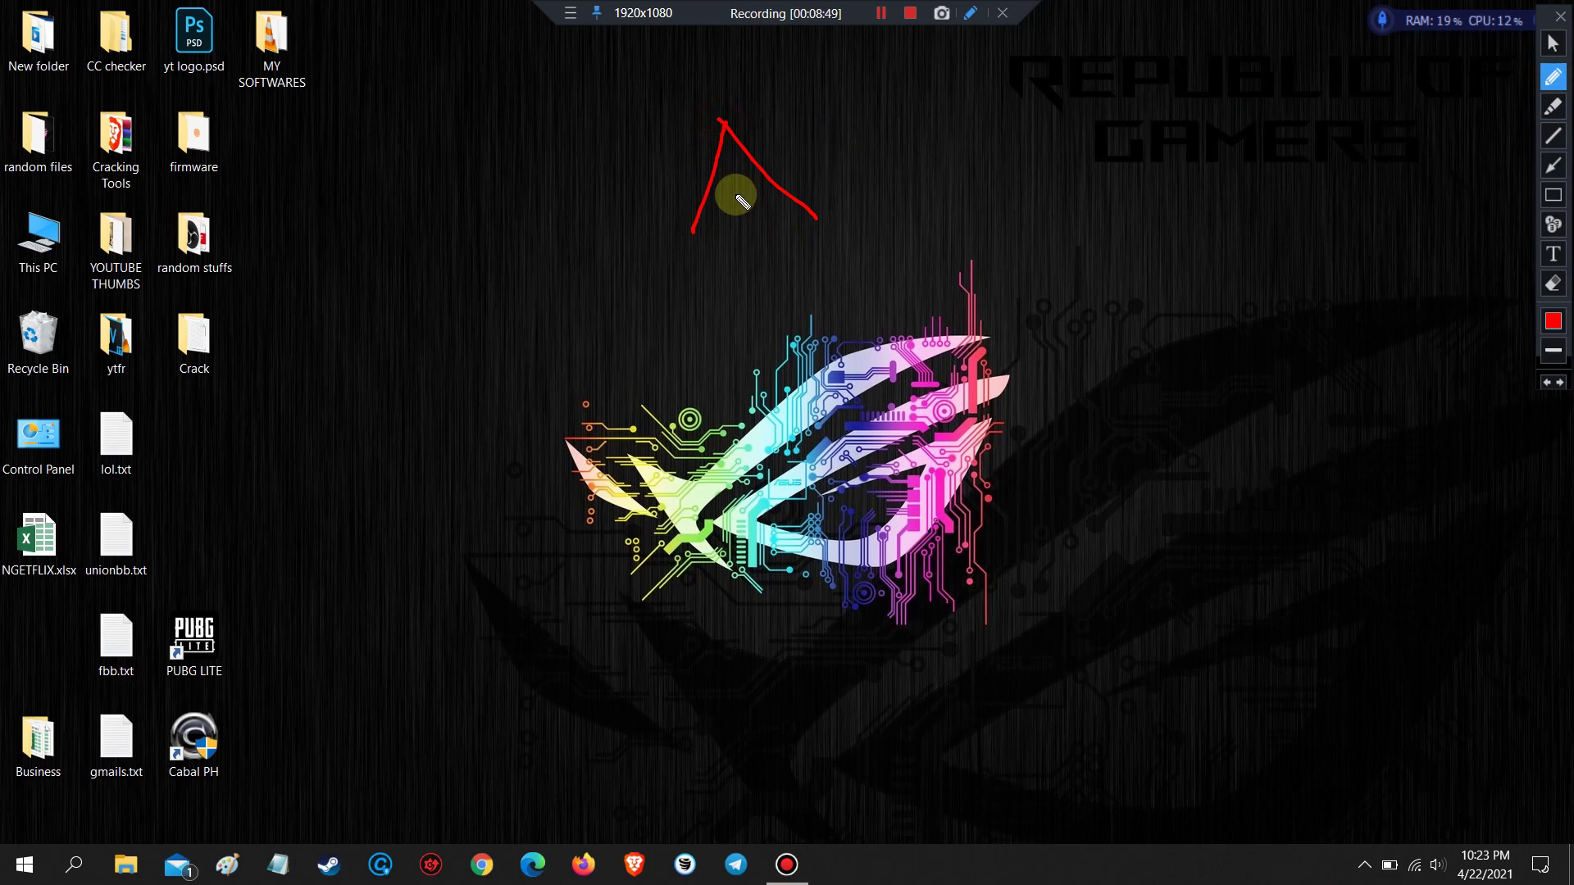
pyautogui.moveTo(713, 172); pyautogui.dragTo(772, 175)
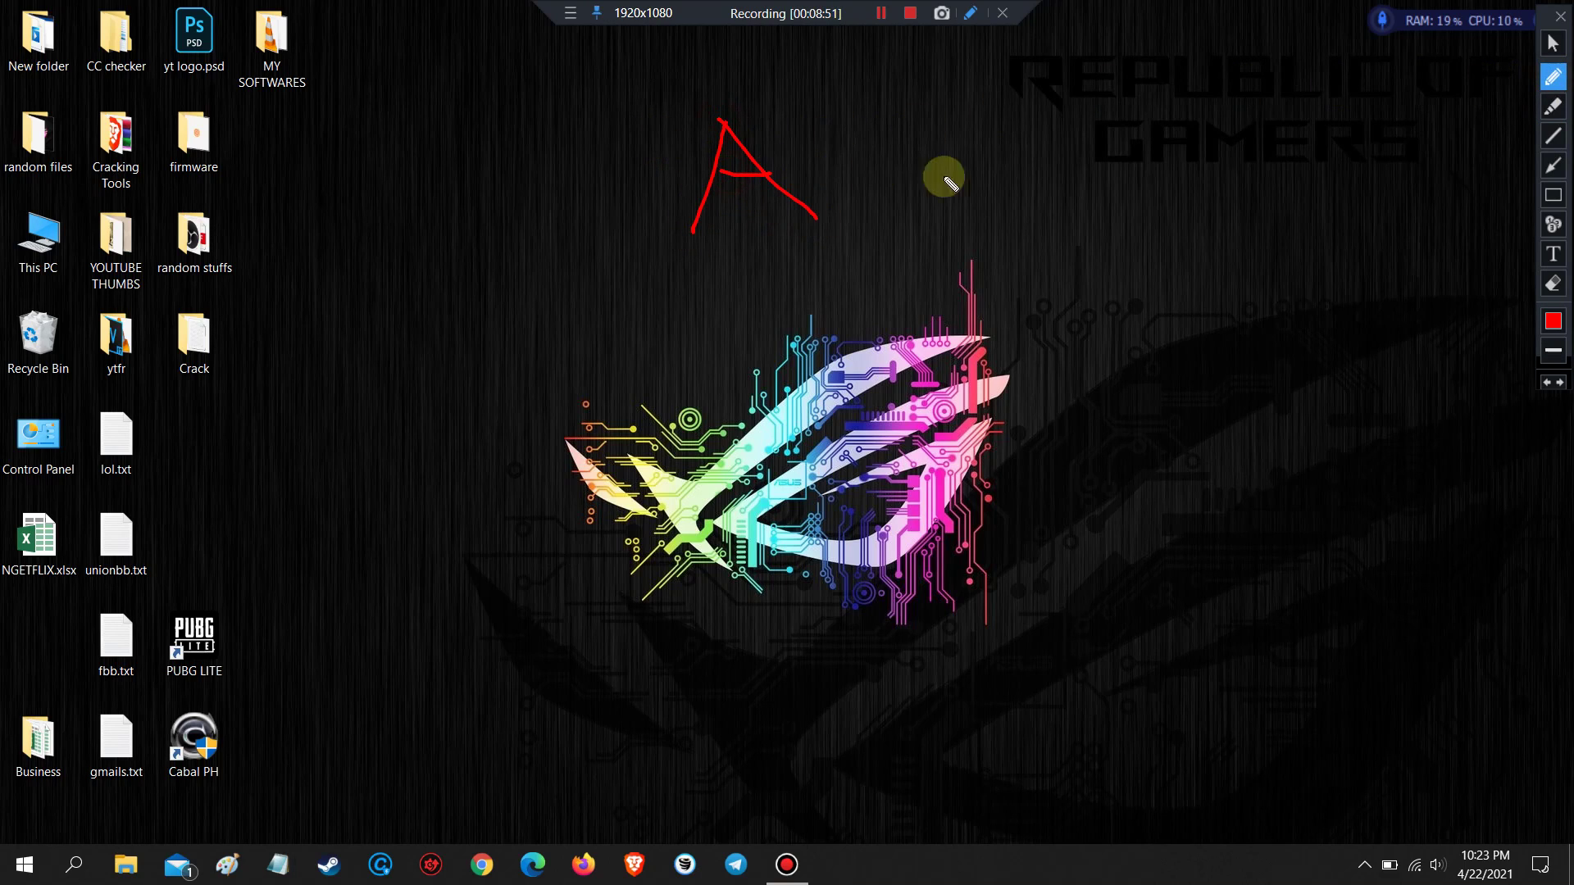
# Step: Draw a straight red diagonal line beside the letter A, and undo all the drawings
pyautogui.click(1552, 136)
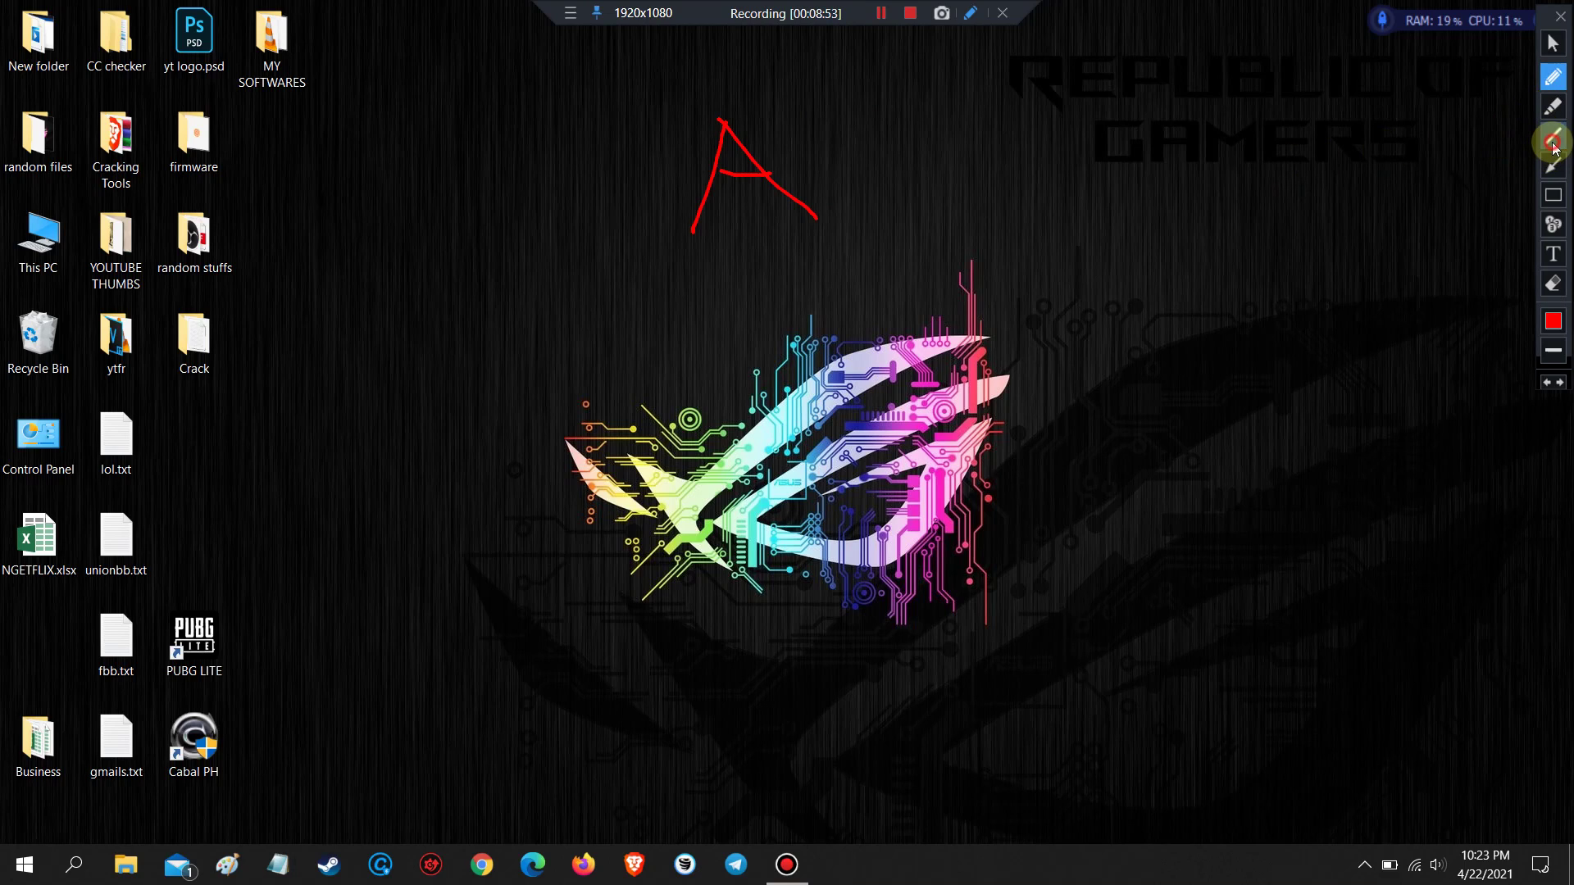
pyautogui.moveTo(1047, 115); pyautogui.dragTo(857, 229)
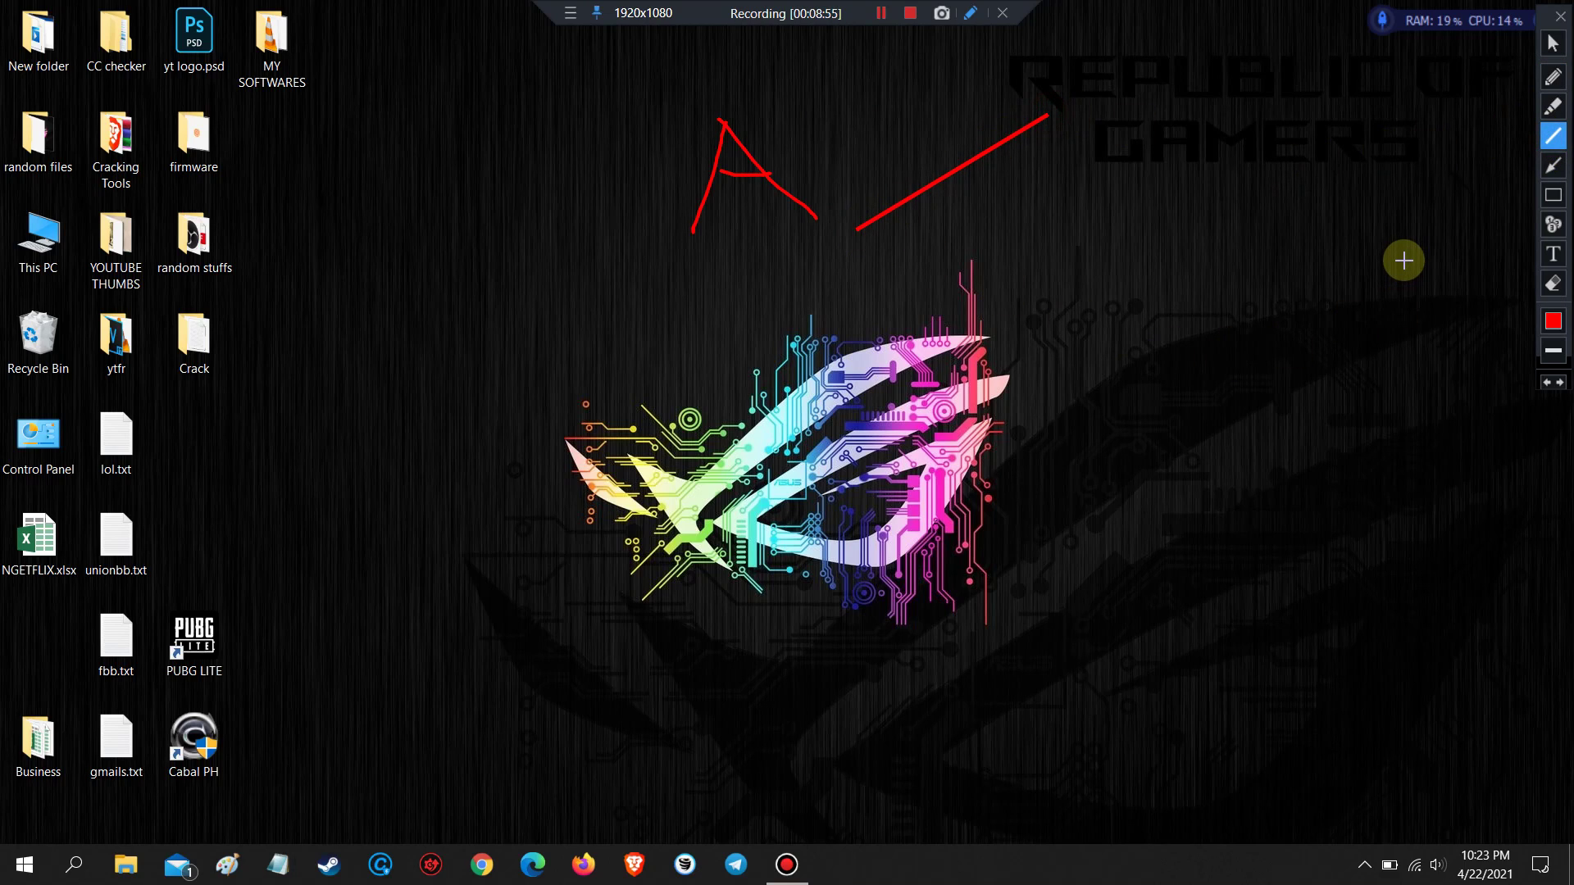
pyautogui.click(1551, 205)
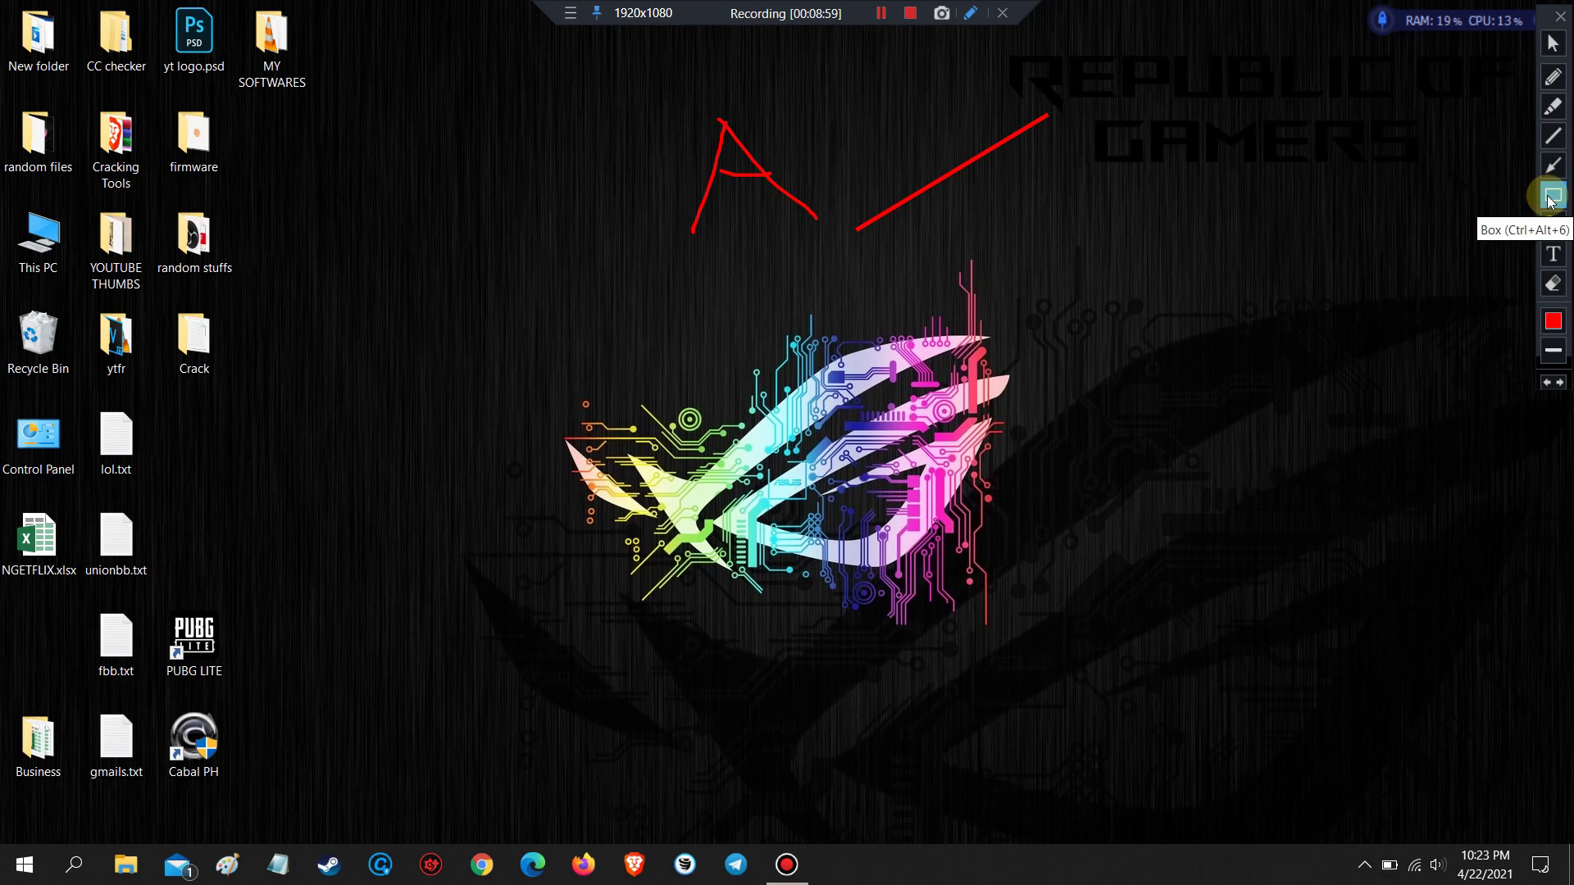
pyautogui.click(1548, 384)
pyautogui.click(1548, 384)
pyautogui.click(1547, 384)
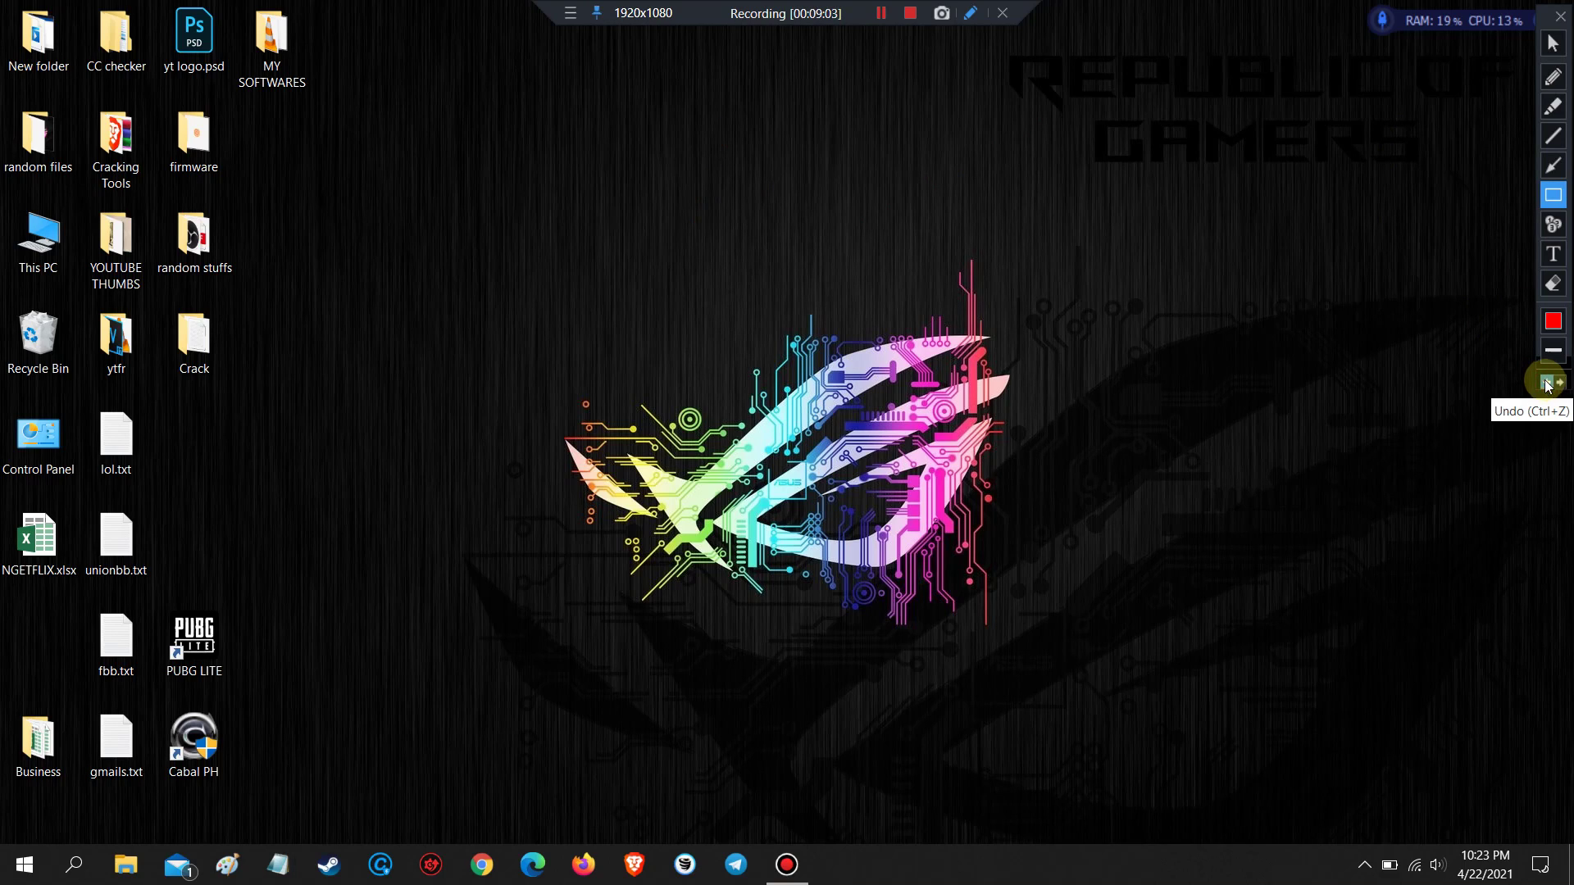
# Step: Close the screen drawing tools and stop the recording
pyautogui.click(1560, 17)
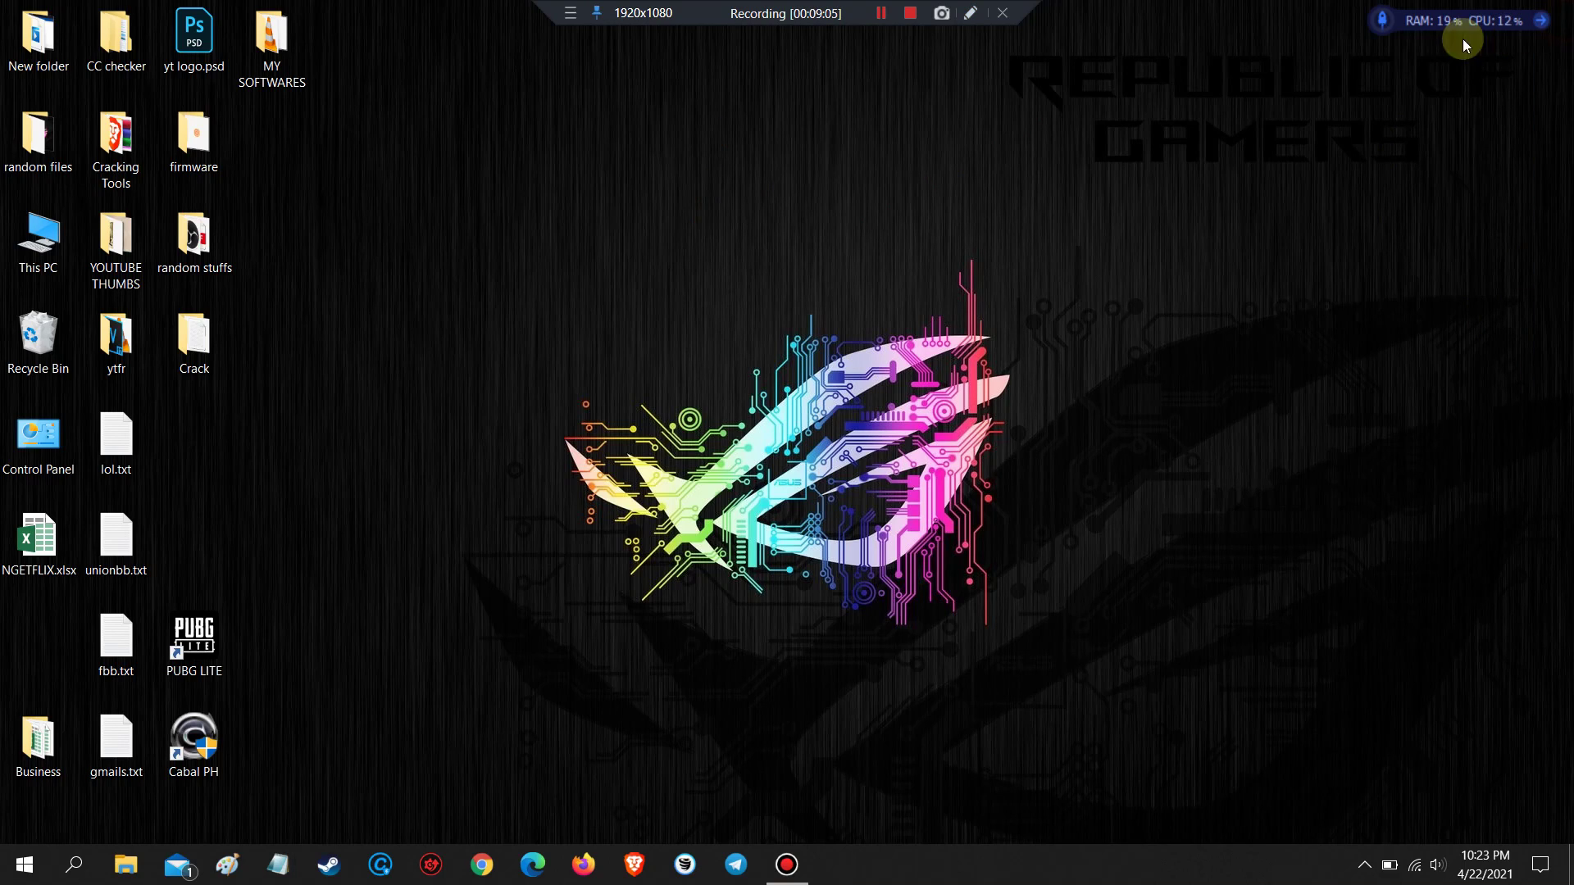
pyautogui.click(909, 15)
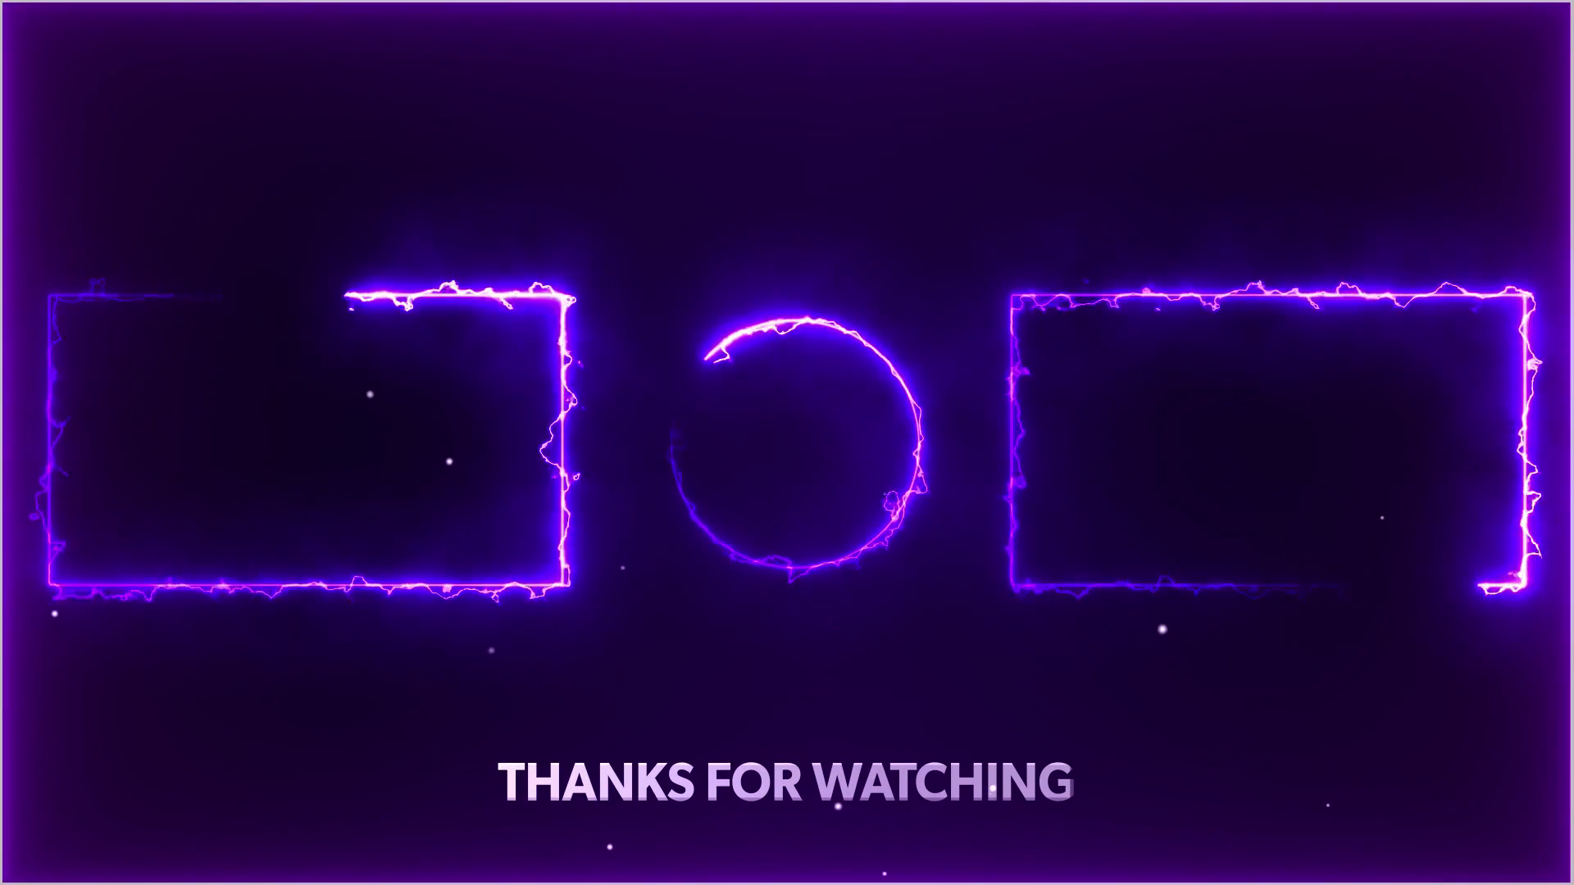